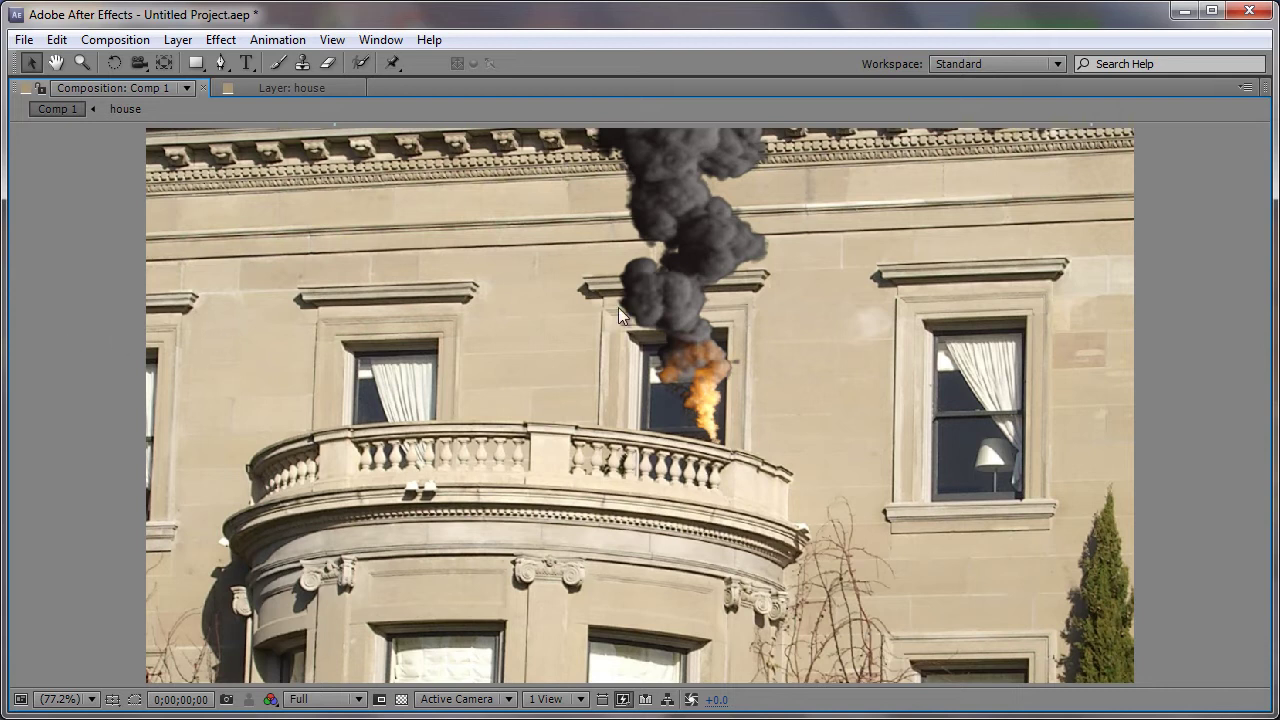
- Play back Comp 1 to watch the fire and smoke over the house
{"action": "key", "text": "space"}
- Restore the full workspace and select the FireSmoke.mov layer
{"action": "key", "text": "grave"}
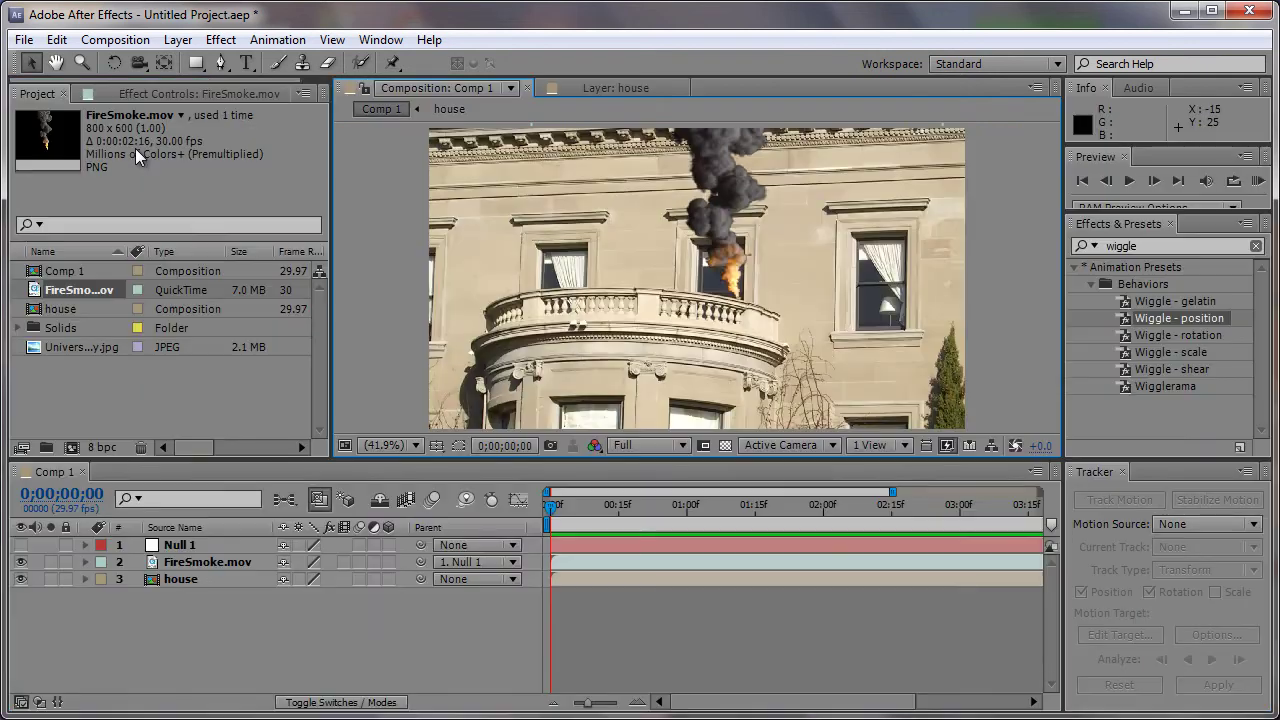
{"action": "key", "text": "grave"}
{"action": "key", "text": "grave"}
{"action": "left_click", "coordinate": [557, 288]}
{"action": "key", "text": "grave"}
{"action": "key", "text": "grave"}
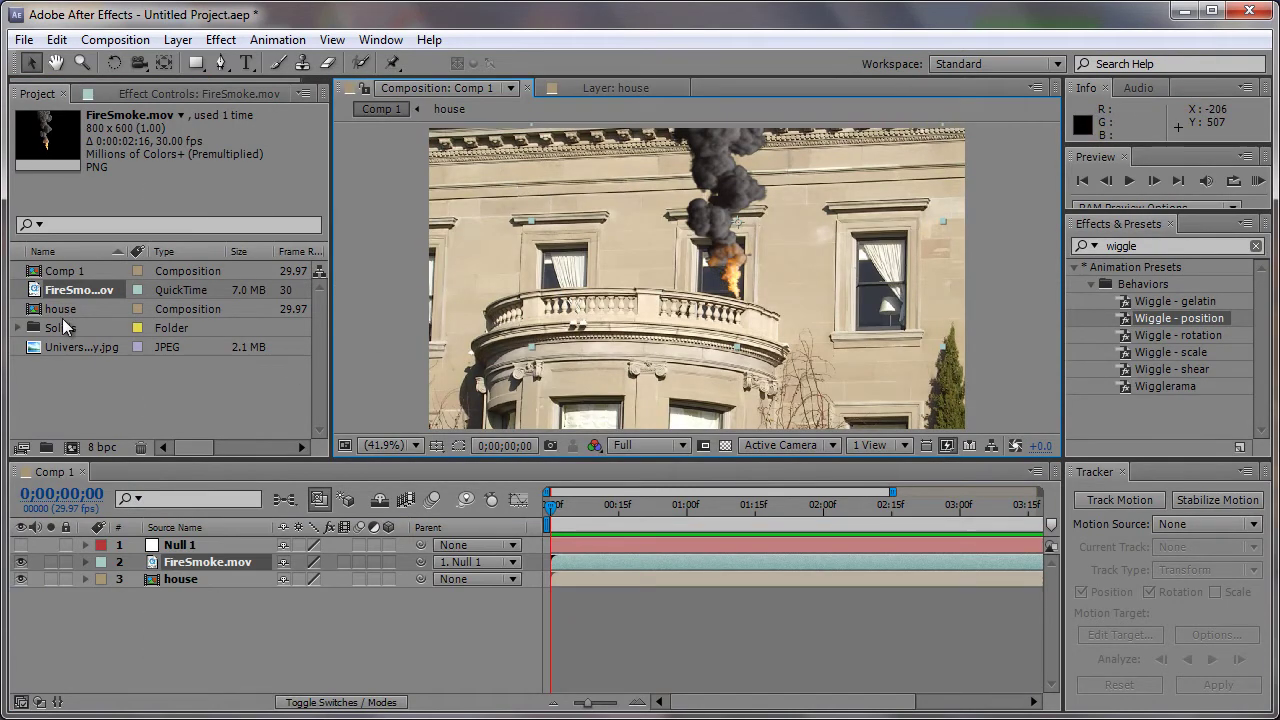
- View the University house photo footage, then close its Footage tab
{"action": "double_click", "coordinate": [95, 344]}
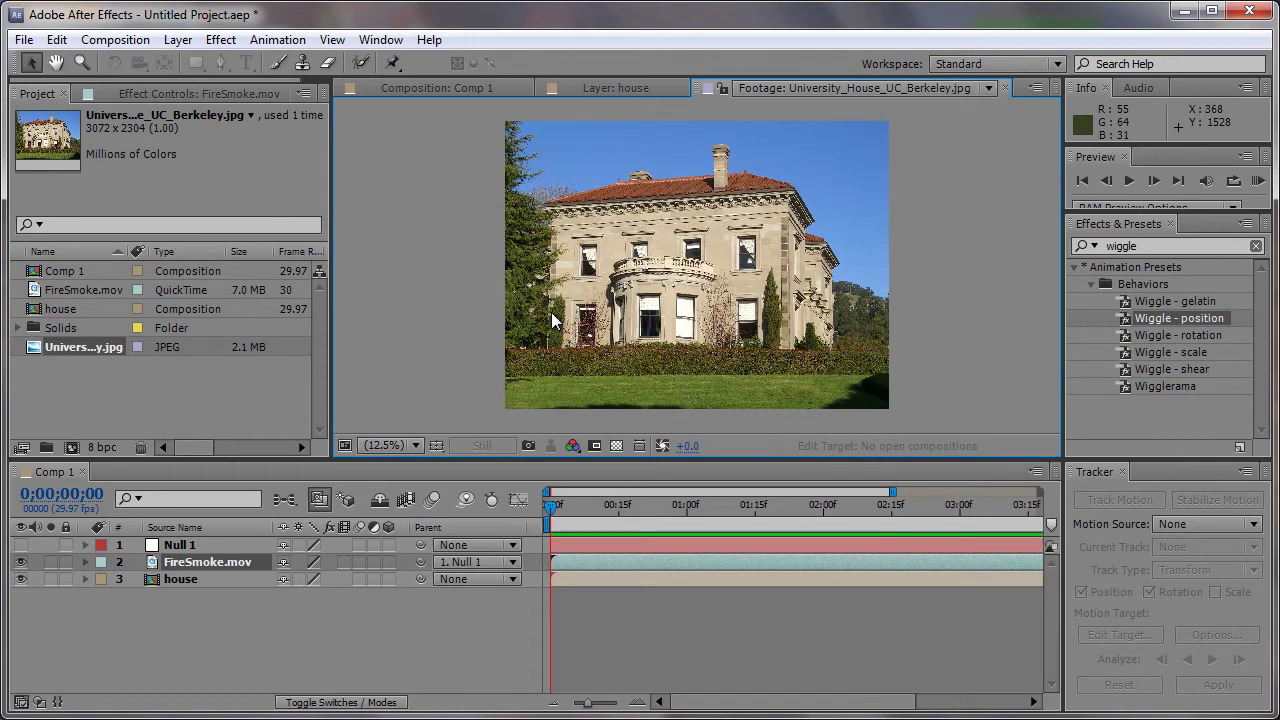
{"action": "left_click", "coordinate": [1004, 88]}
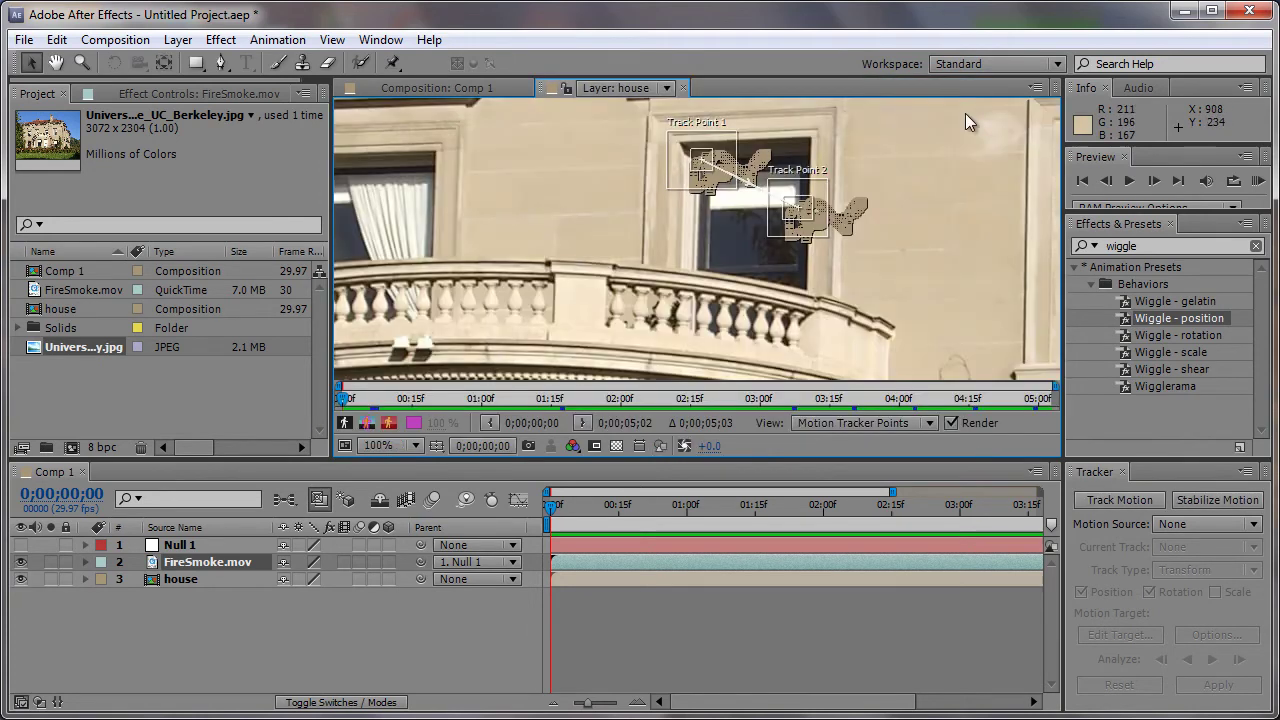
{"action": "scroll", "coordinate": [981, 285], "scroll_direction": "down", "scroll_amount": 5}
{"action": "scroll", "coordinate": [981, 285], "scroll_direction": "down", "scroll_amount": 1}
{"action": "scroll", "coordinate": [978, 285], "scroll_direction": "up", "scroll_amount": 6}
{"action": "scroll", "coordinate": [644, 203], "scroll_direction": "down", "scroll_amount": 3}
- Return to the Comp 1 tab and close the Layer: house tab
{"action": "left_click", "coordinate": [465, 92]}
{"action": "left_click", "coordinate": [668, 85]}
{"action": "left_click", "coordinate": [683, 87]}
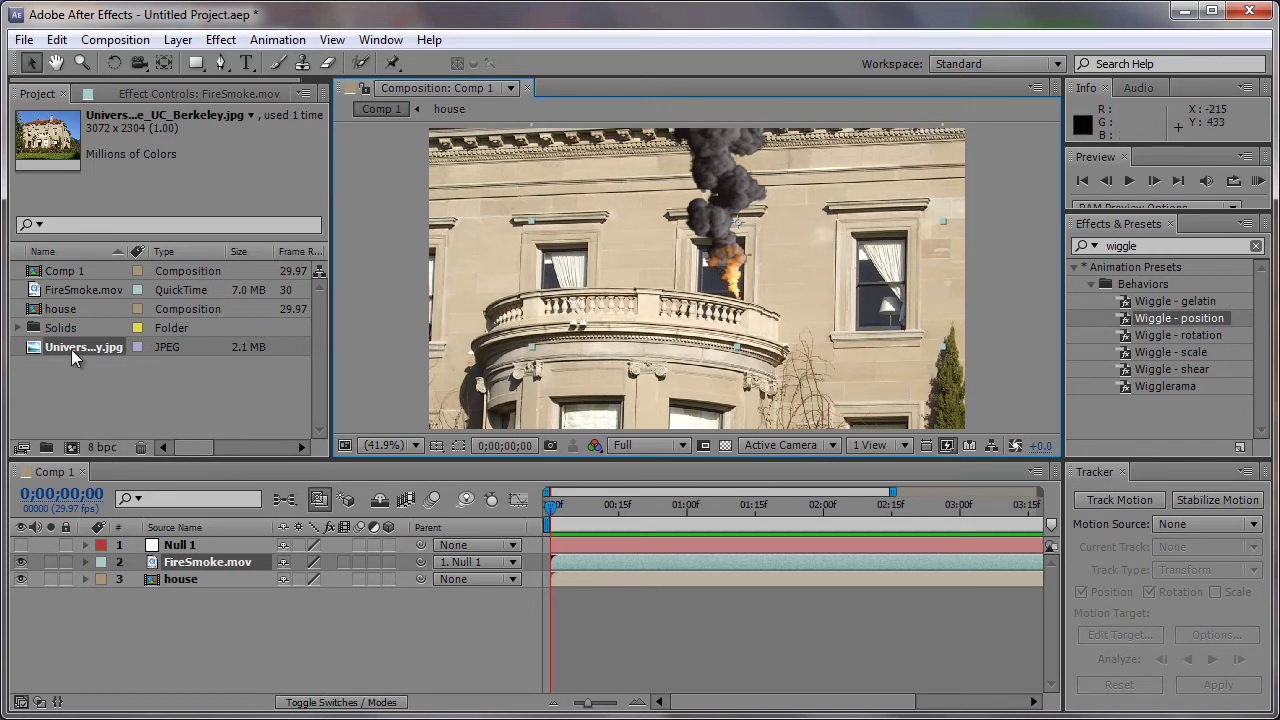
- Create Comp 2 at 1280×720, changing the duration from 0;00;30;00 to 0;00;05;00
{"action": "left_click", "coordinate": [77, 444]}
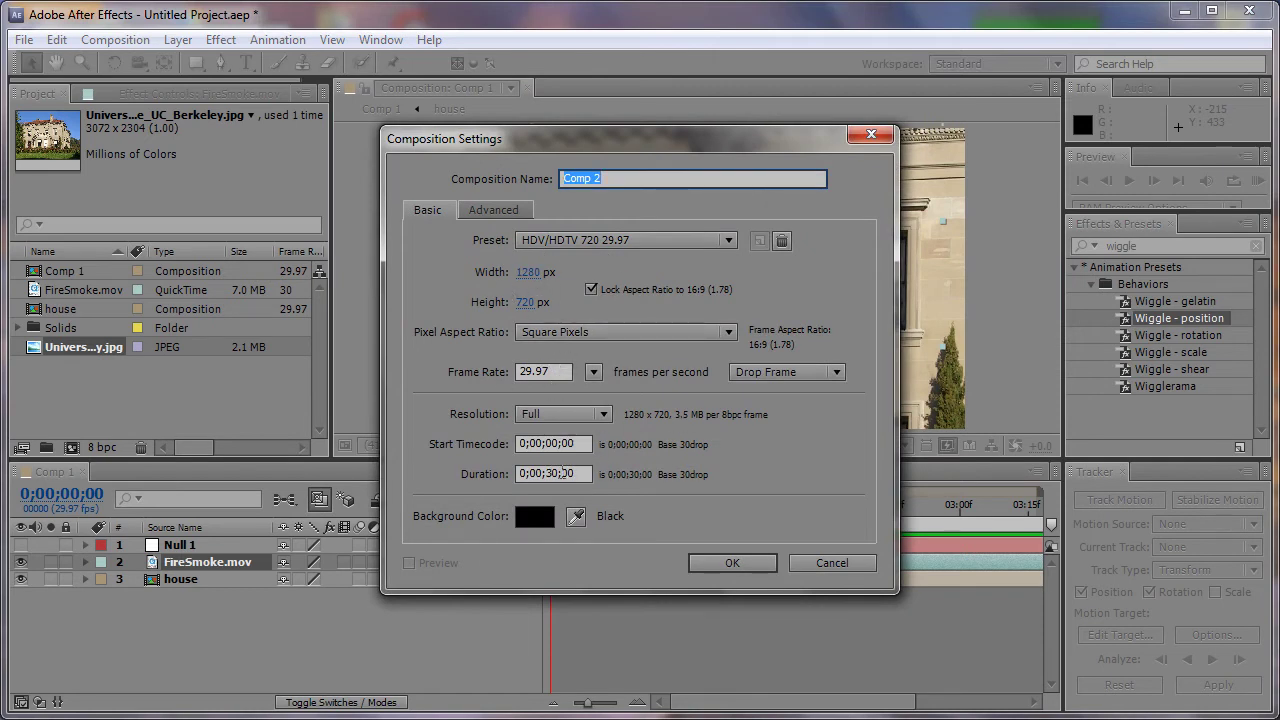
{"action": "left_click_drag", "start_coordinate": [558, 474], "coordinate": [548, 474]}
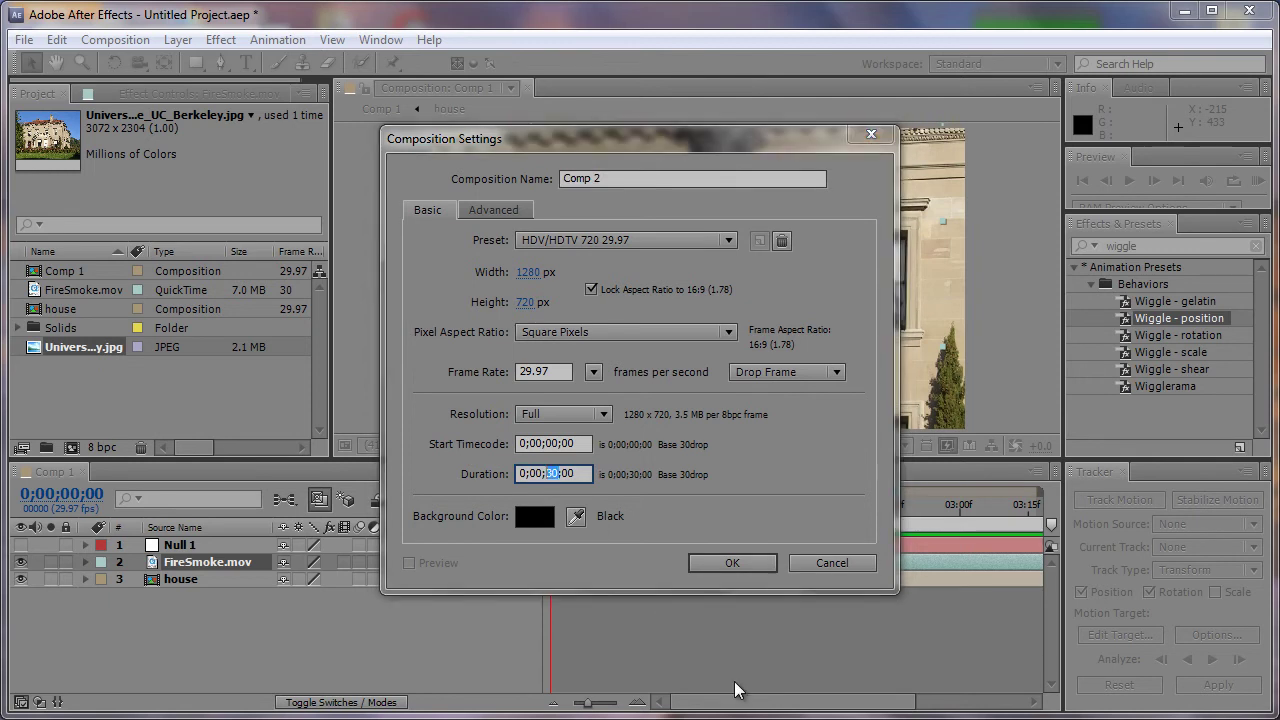
{"action": "left_click", "coordinate": [836, 560]}
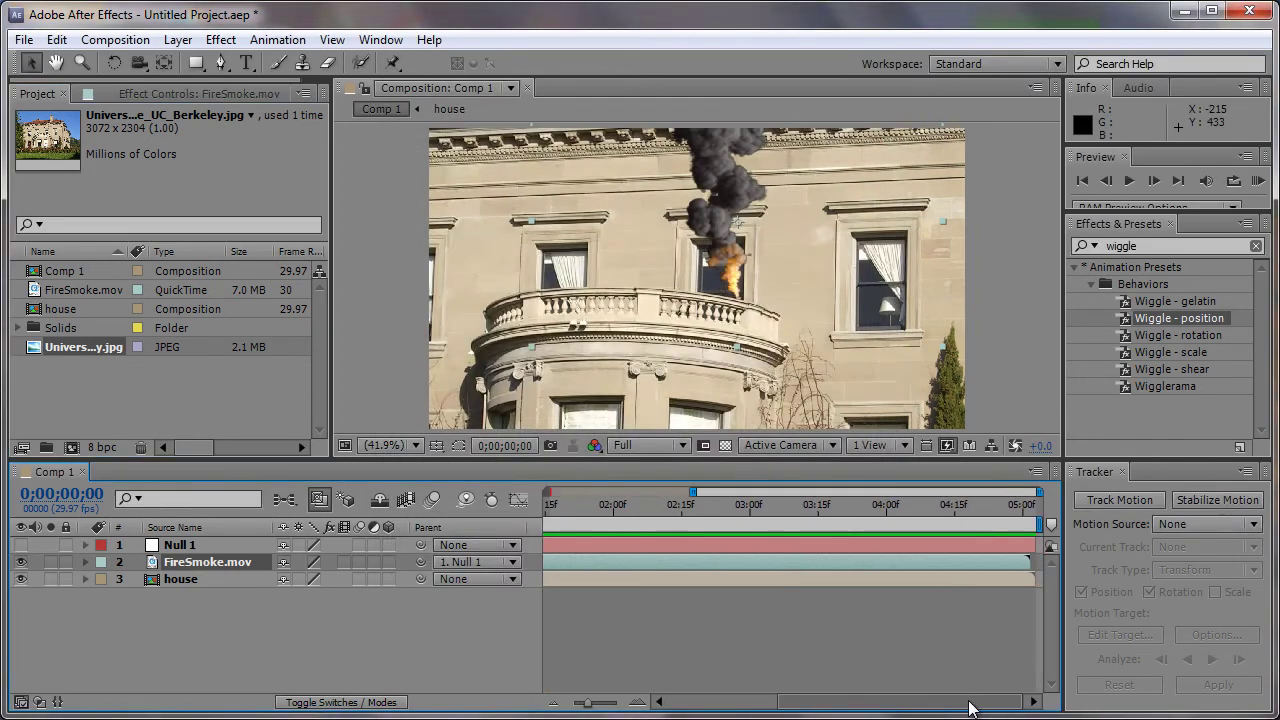
{"action": "left_click", "coordinate": [71, 447]}
{"action": "left_click", "coordinate": [560, 474]}
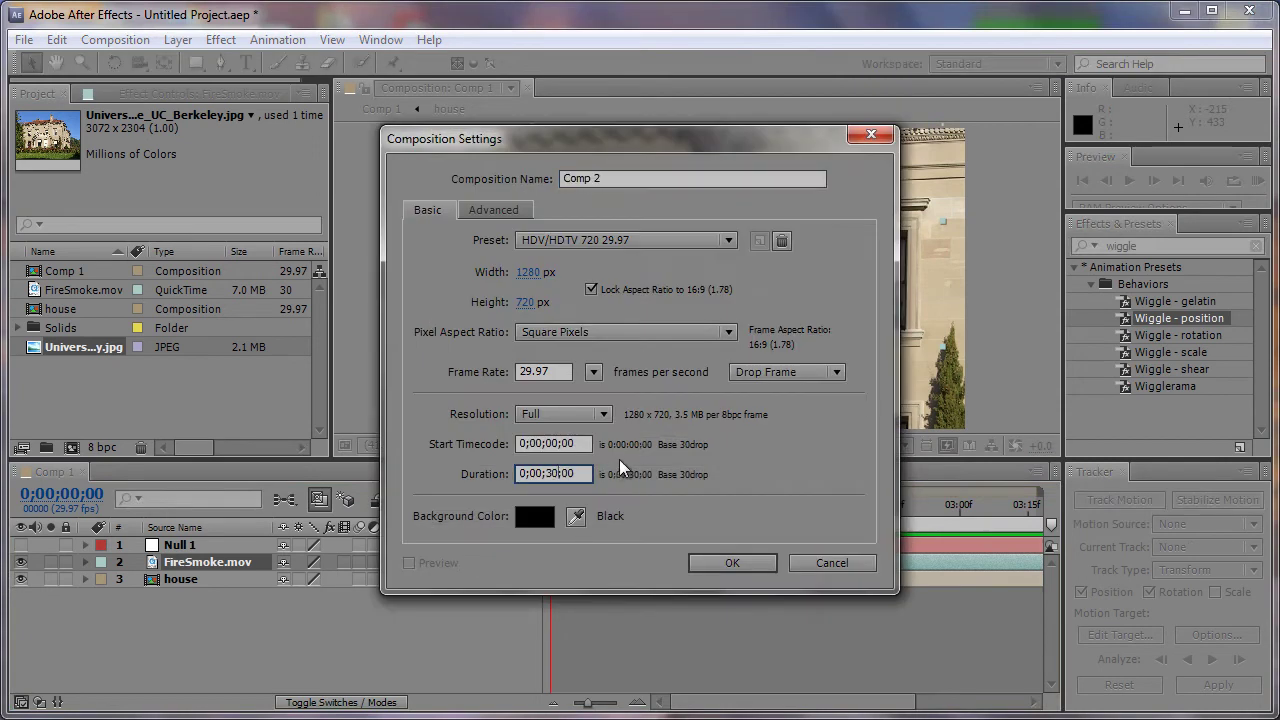
{"action": "key", "text": "BackSpace"}
{"action": "type", "text": "5"}
{"action": "left_click", "coordinate": [746, 561]}
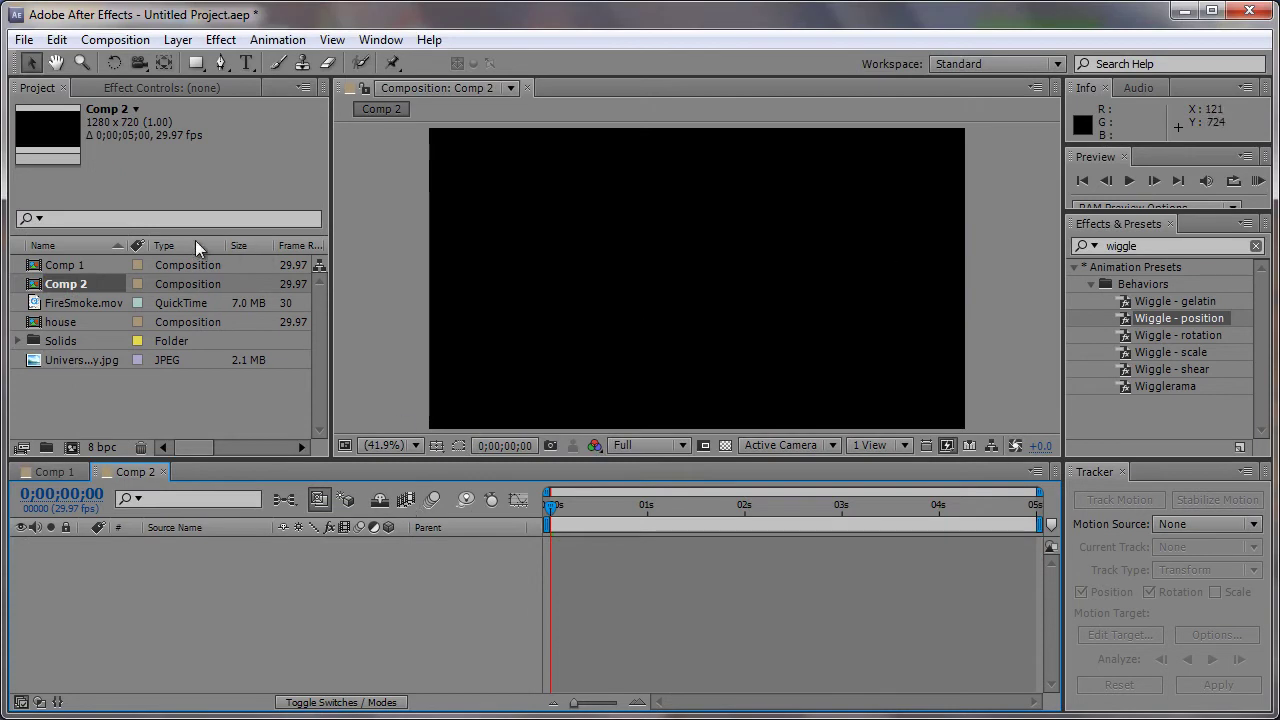
- Add the University house photo to the Comp 2 timeline and zoom the viewer to 50%
{"action": "left_click_drag", "start_coordinate": [68, 358], "coordinate": [223, 575]}
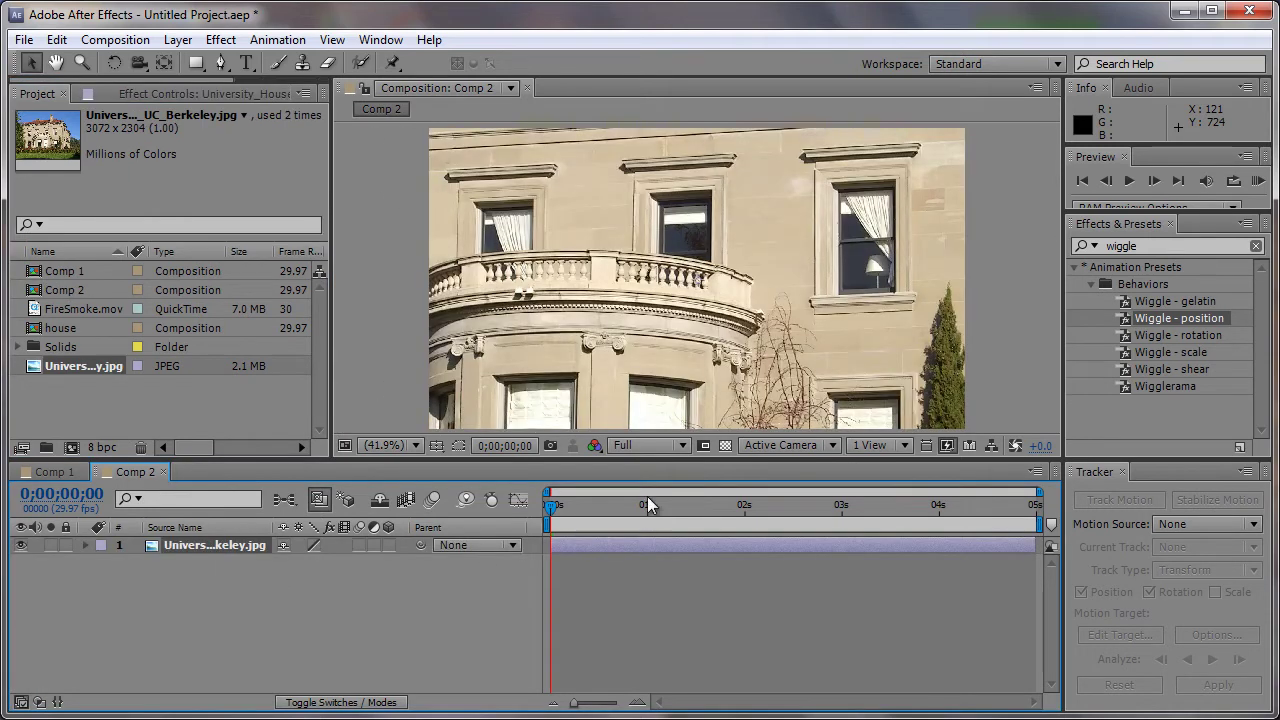
{"action": "key", "text": "comma"}
{"action": "key", "text": "comma"}
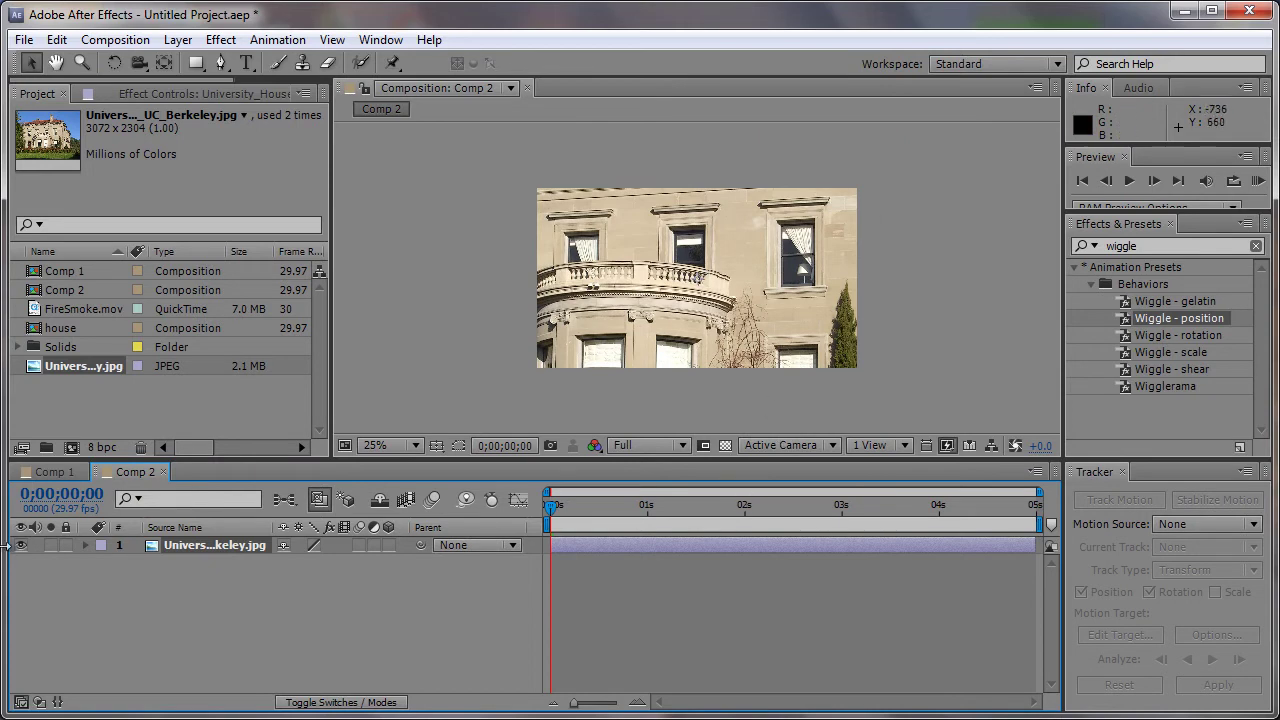
{"action": "left_click", "coordinate": [749, 271]}
{"action": "key", "text": "comma"}
{"action": "key", "text": "comma"}
{"action": "key", "text": "comma"}
{"action": "key", "text": "period"}
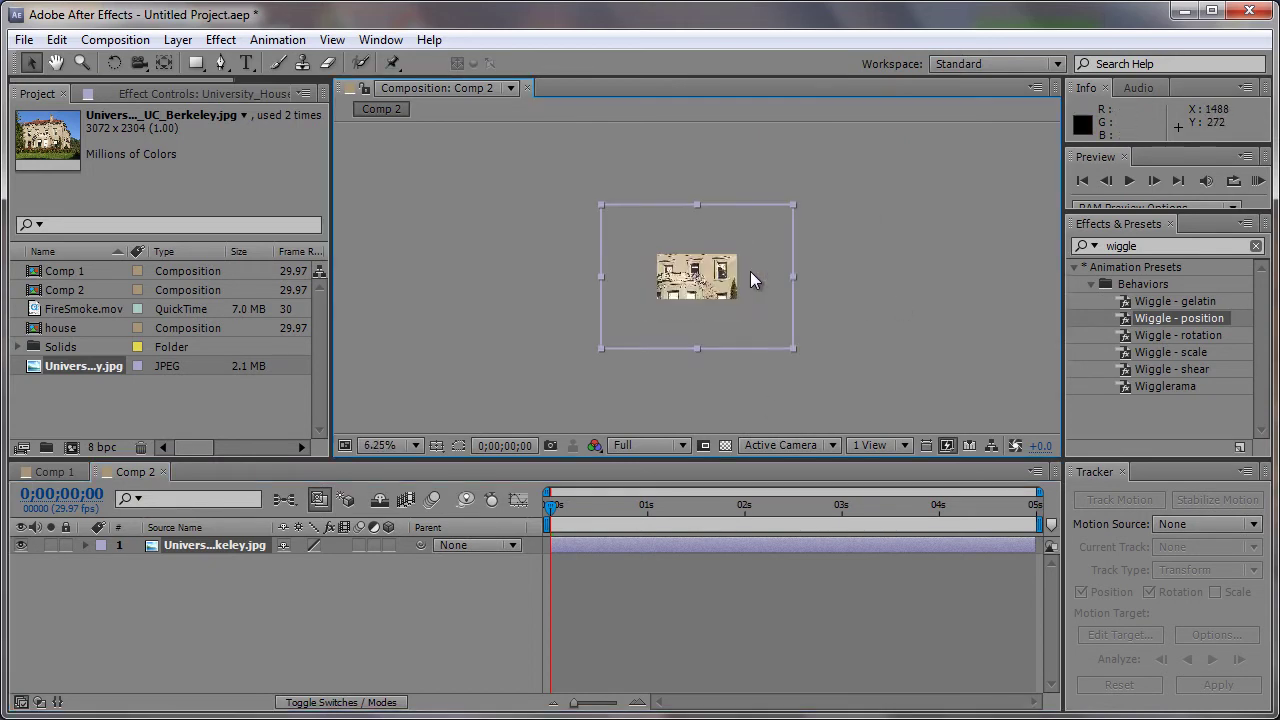
{"action": "key", "text": "period"}
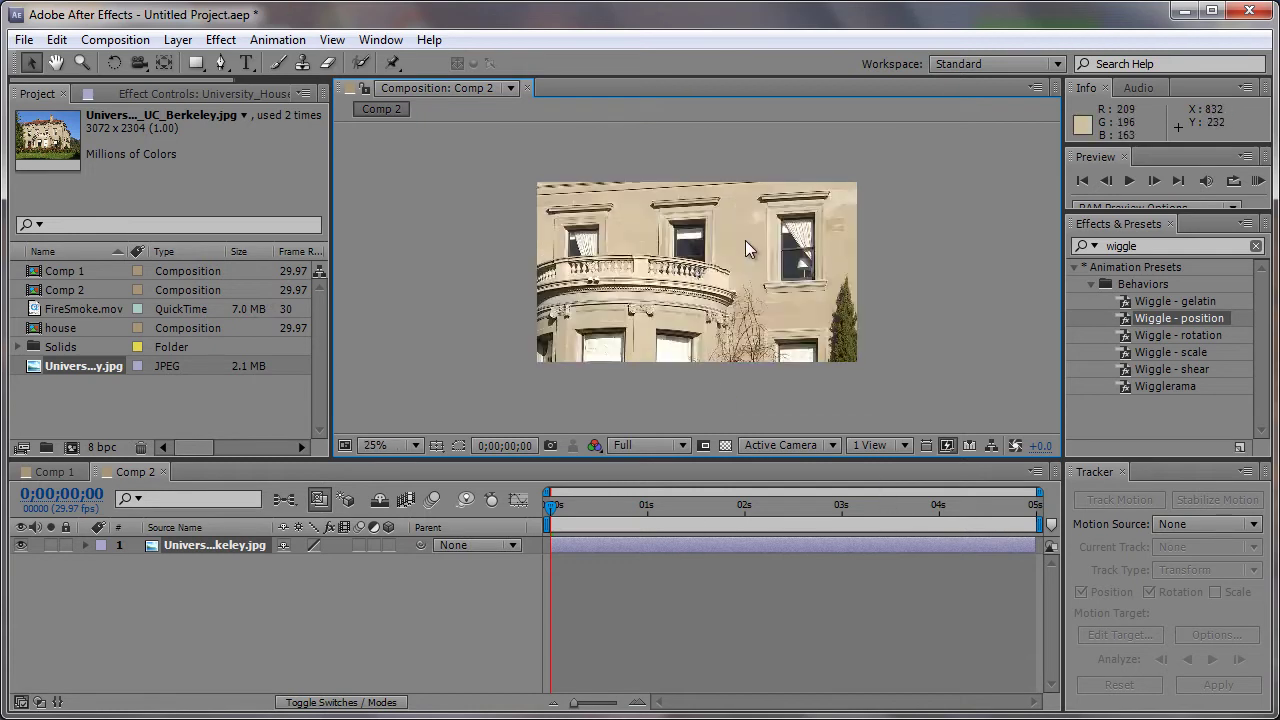
{"action": "key", "text": "period"}
{"action": "key", "text": "period"}
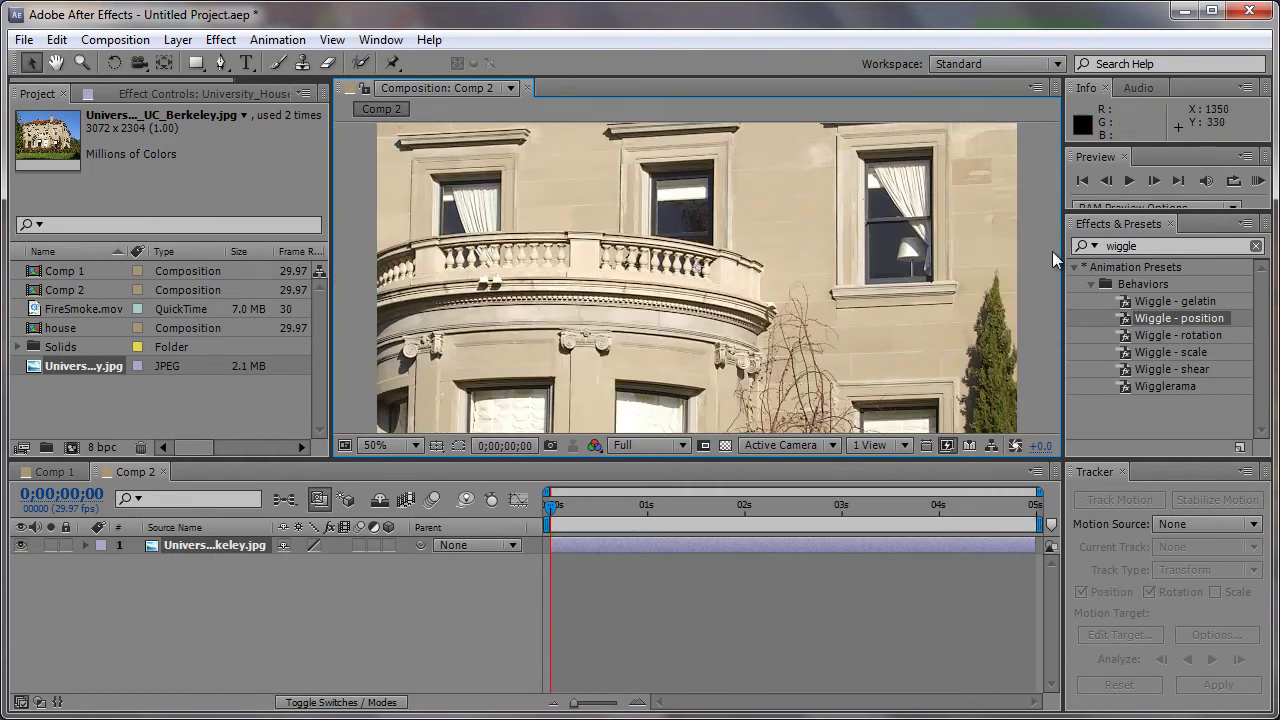
- Search Effects & Presets for 'wiggle' and apply Wiggle - position to the house photo layer
{"action": "left_click", "coordinate": [1143, 248]}
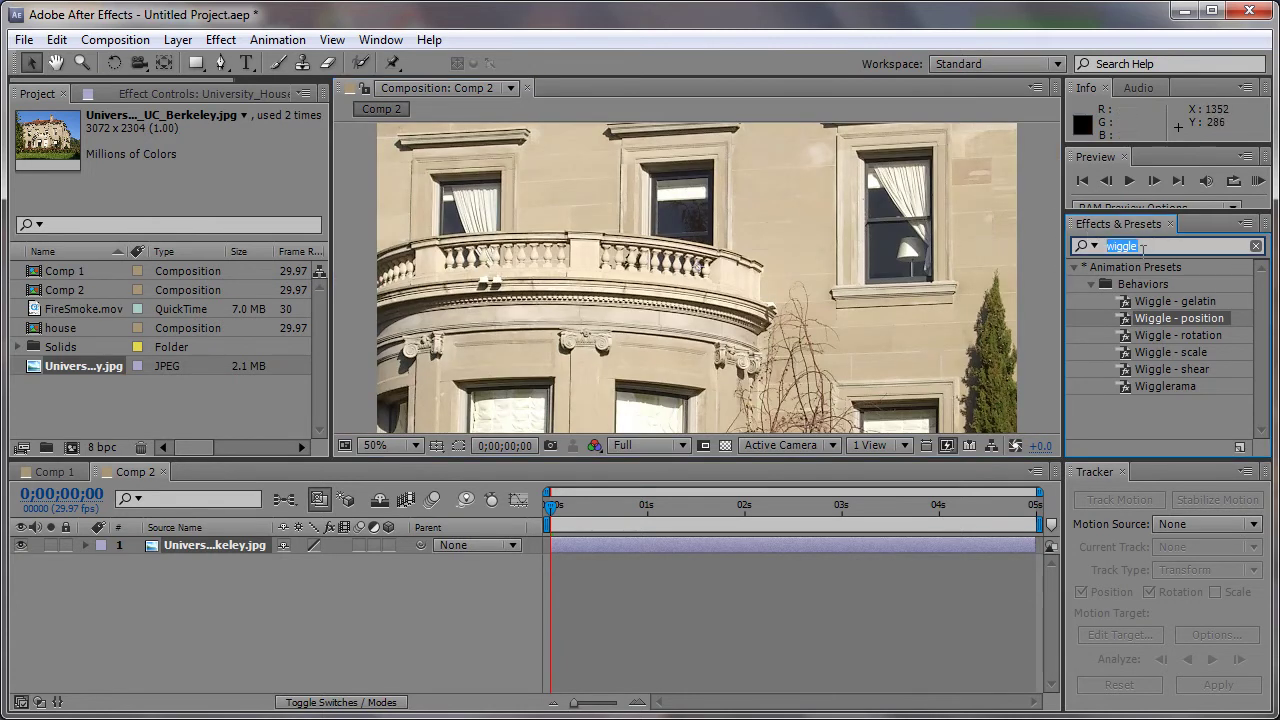
{"action": "type", "text": "wiggel"}
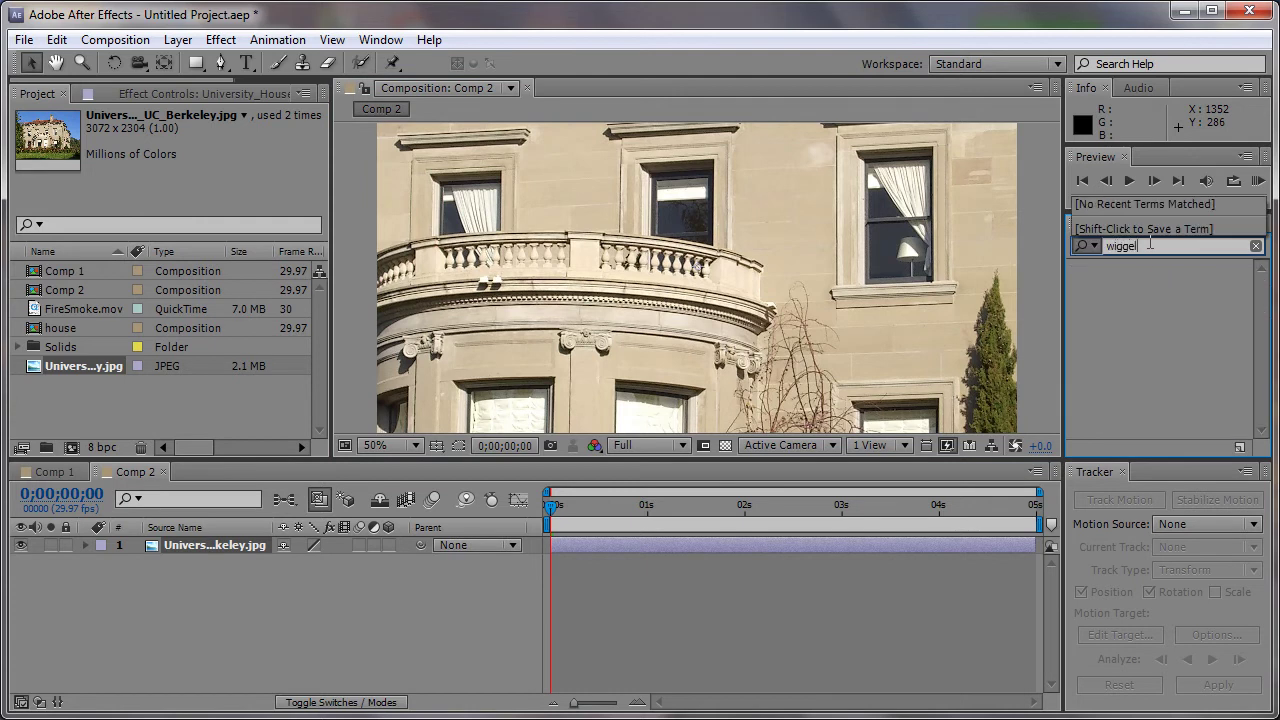
{"action": "key", "text": "BackSpace"}
{"action": "key", "text": "BackSpace"}
{"action": "type", "text": "le"}
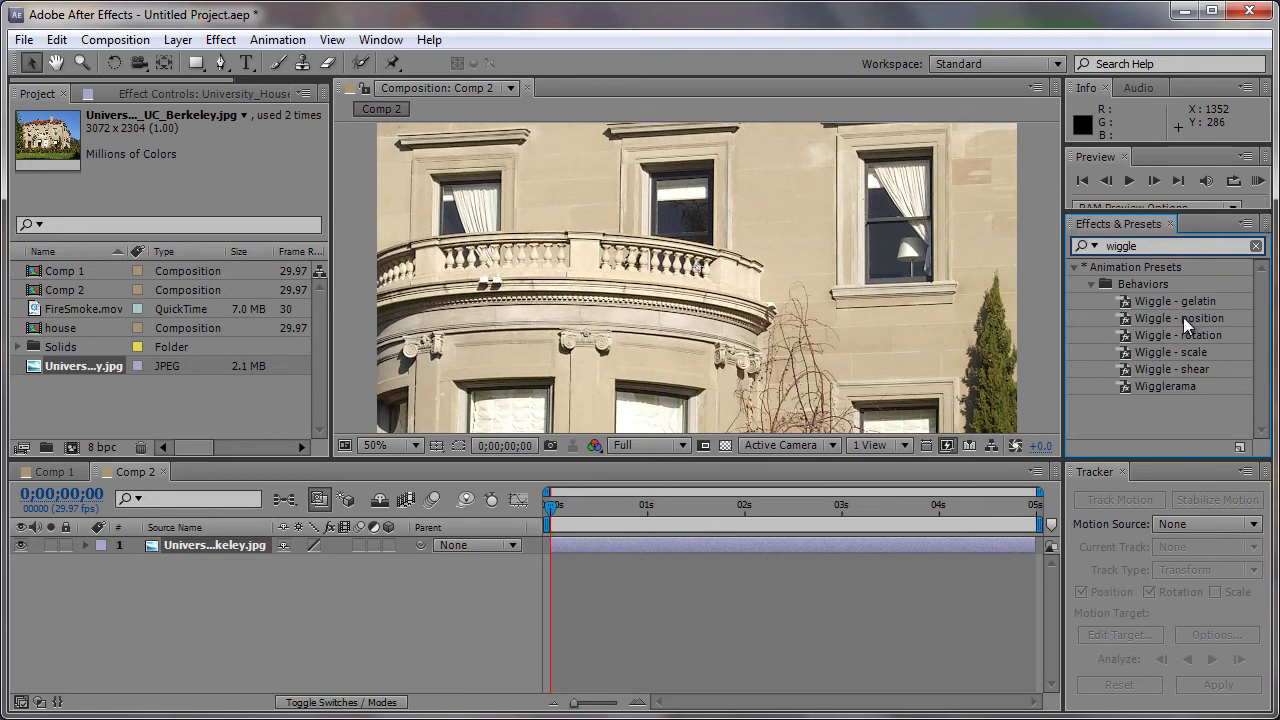
{"action": "left_click_drag", "start_coordinate": [1183, 317], "coordinate": [470, 432]}
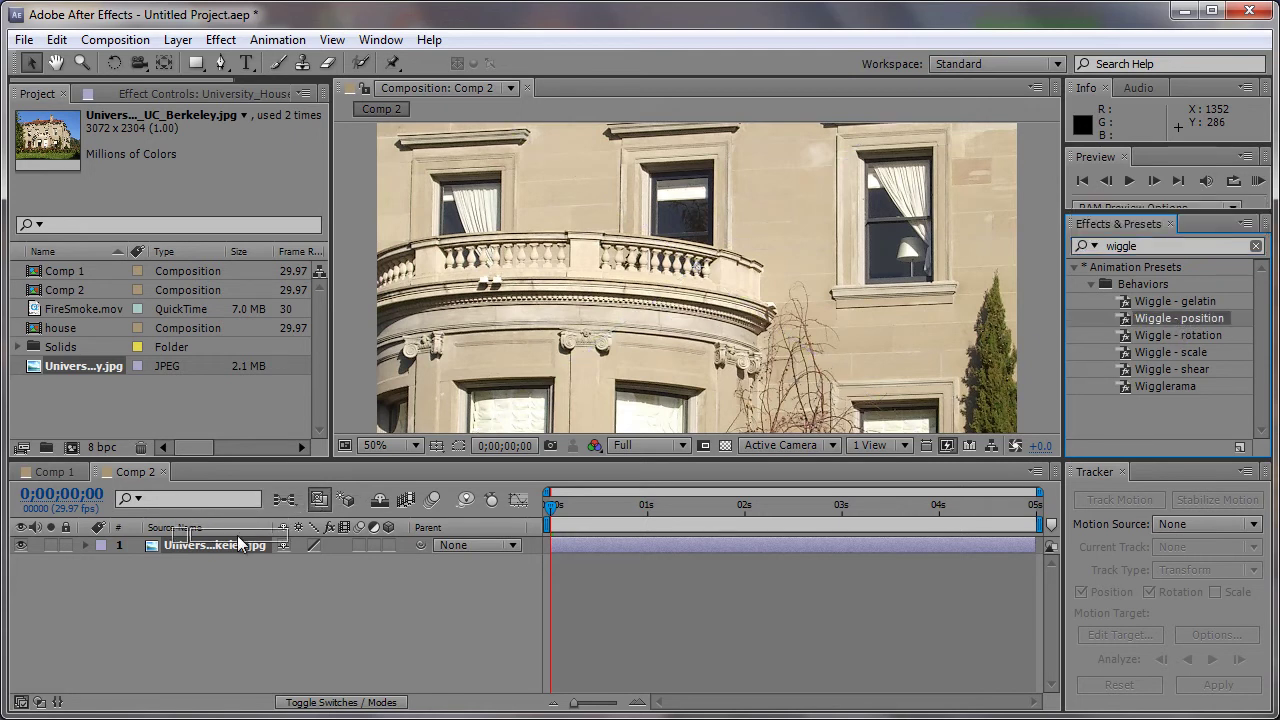
{"action": "left_click_drag", "start_coordinate": [470, 432], "coordinate": [254, 542]}
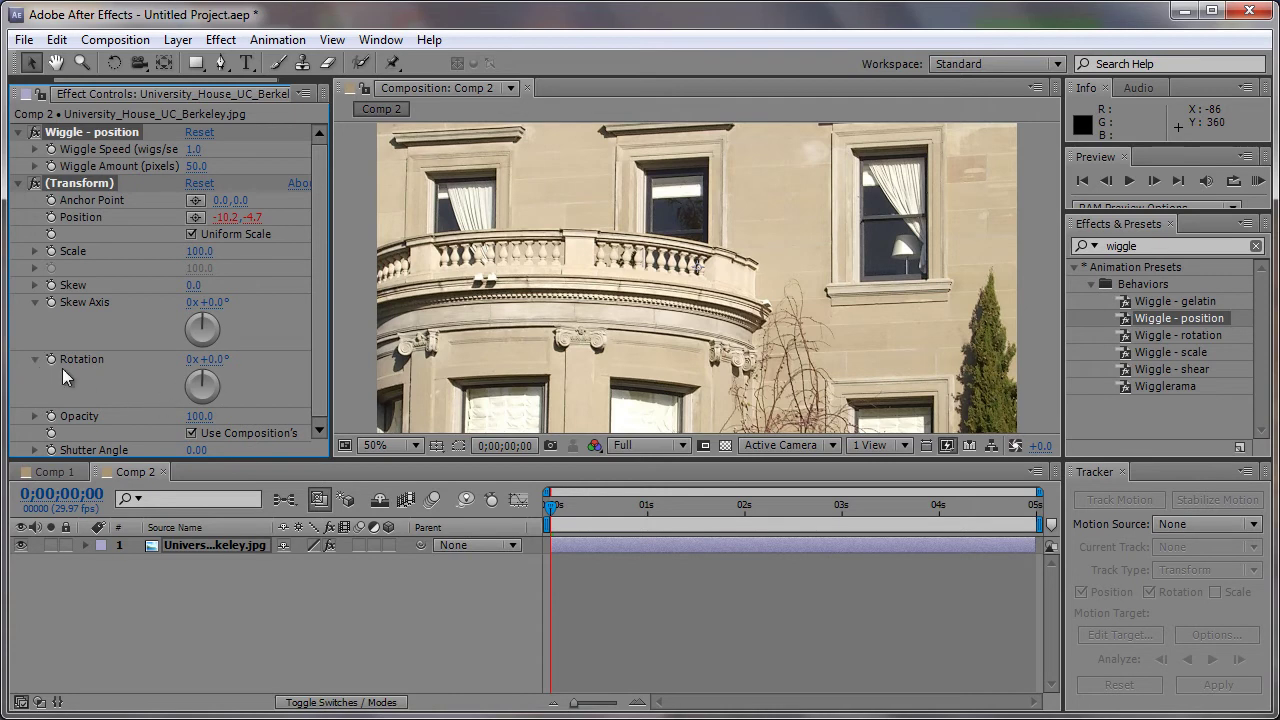
- Set the wiggle transform's rotation to 1° and maximize the Composition panel
{"action": "left_click", "coordinate": [206, 360]}
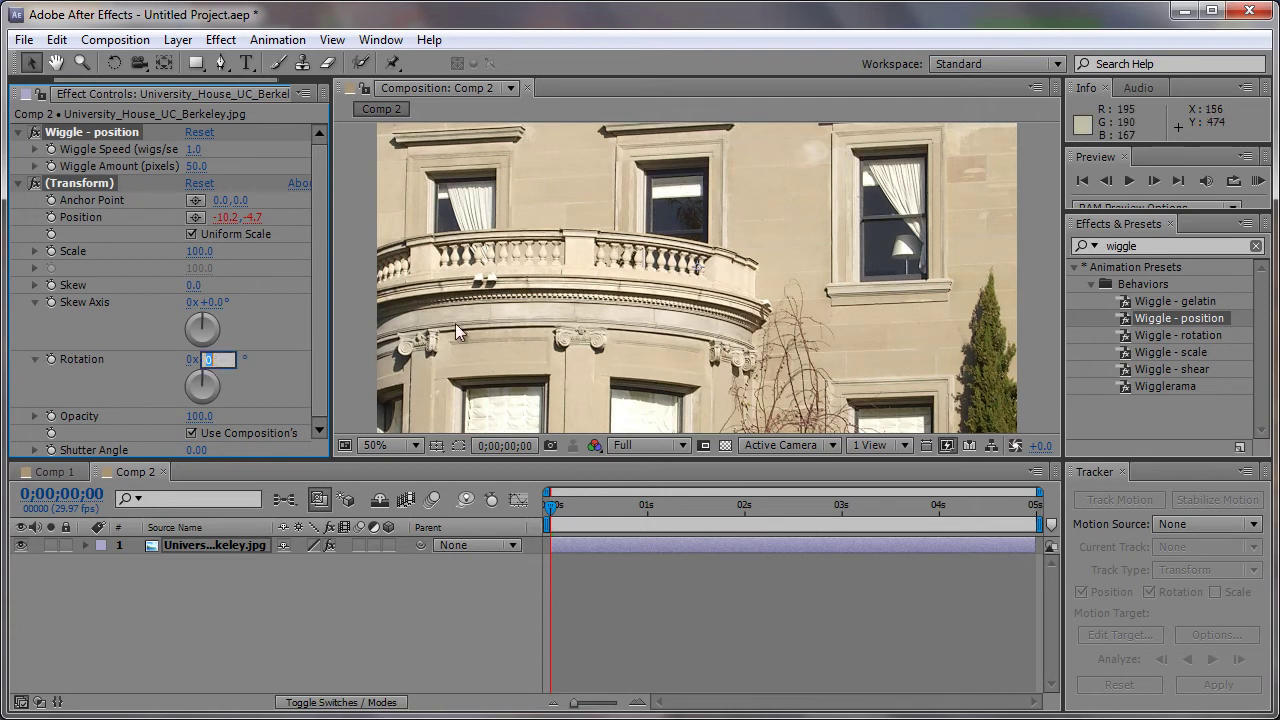
{"action": "type", "text": "1"}
{"action": "type", "text": "+1"}
{"action": "key", "text": "Return"}
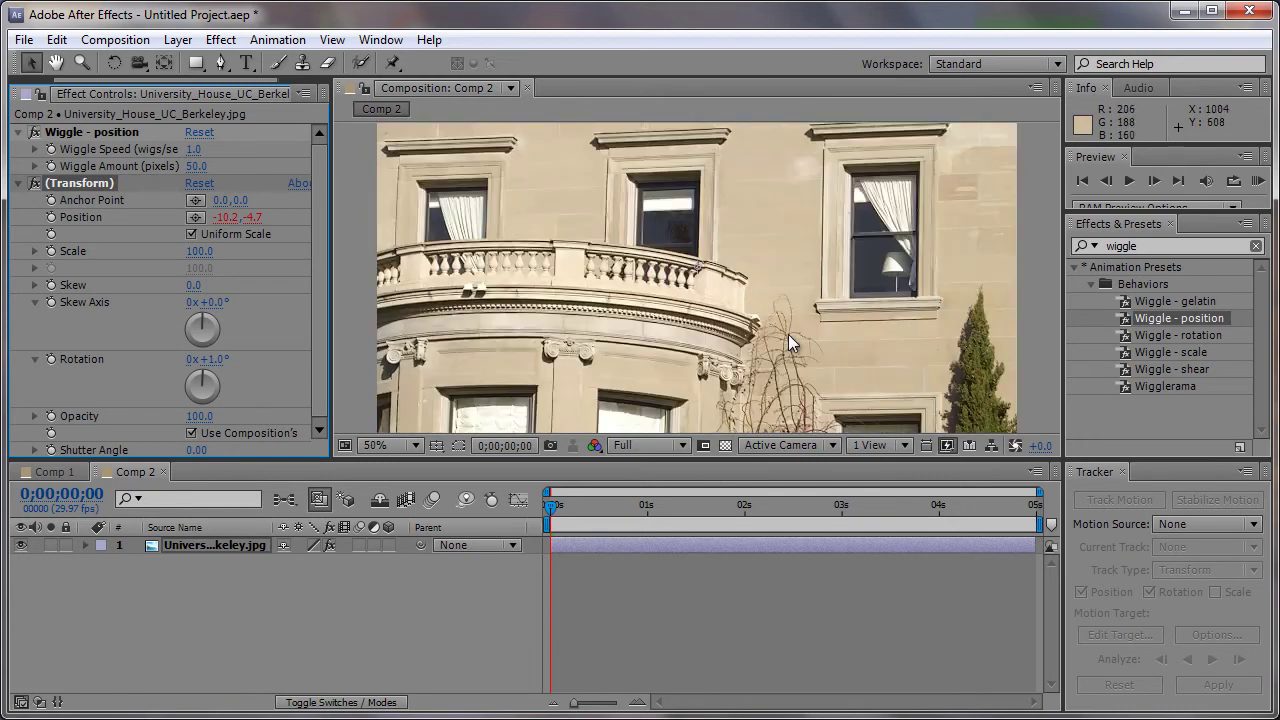
{"action": "key", "text": "grave"}
{"action": "left_click", "coordinate": [455, 697]}
{"action": "left_click", "coordinate": [455, 697]}
{"action": "left_click", "coordinate": [334, 697]}
- Set the viewer magnification to Fit and preview the wiggling house photo
{"action": "key", "text": "Escape"}
{"action": "key", "text": "slash"}
{"action": "key", "text": "comma"}
{"action": "left_click", "coordinate": [89, 698]}
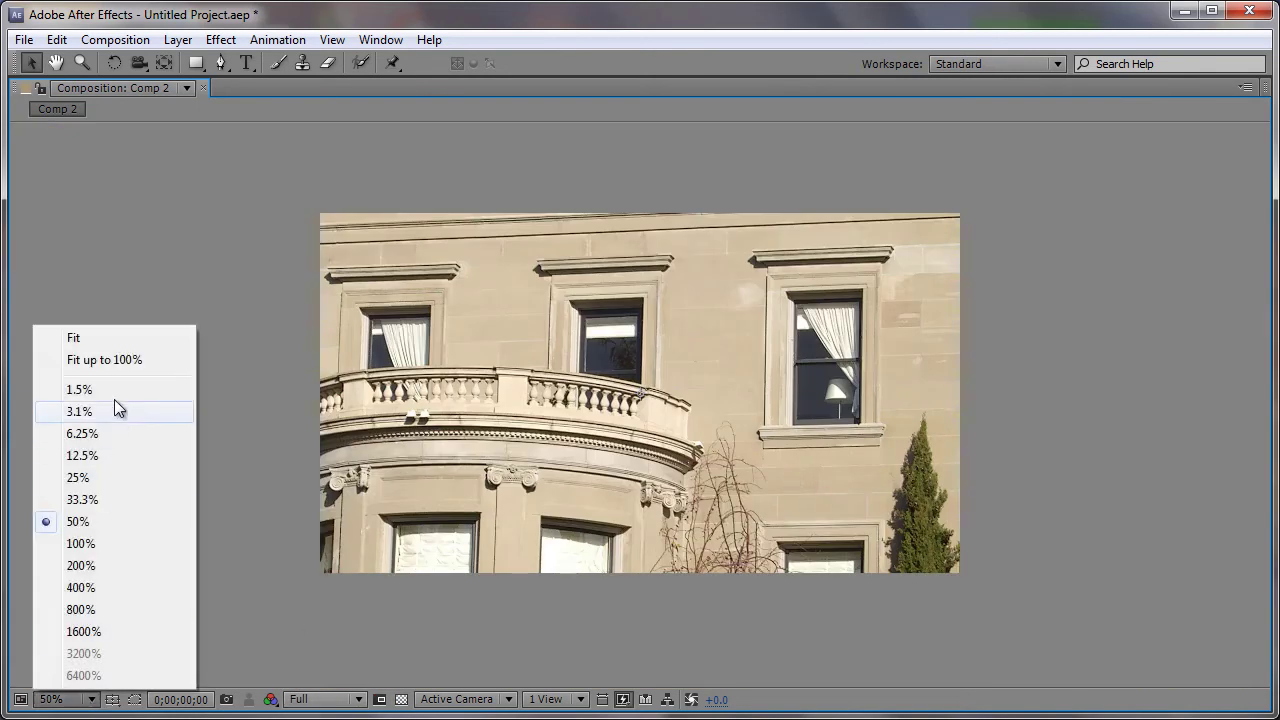
{"action": "left_click", "coordinate": [104, 340]}
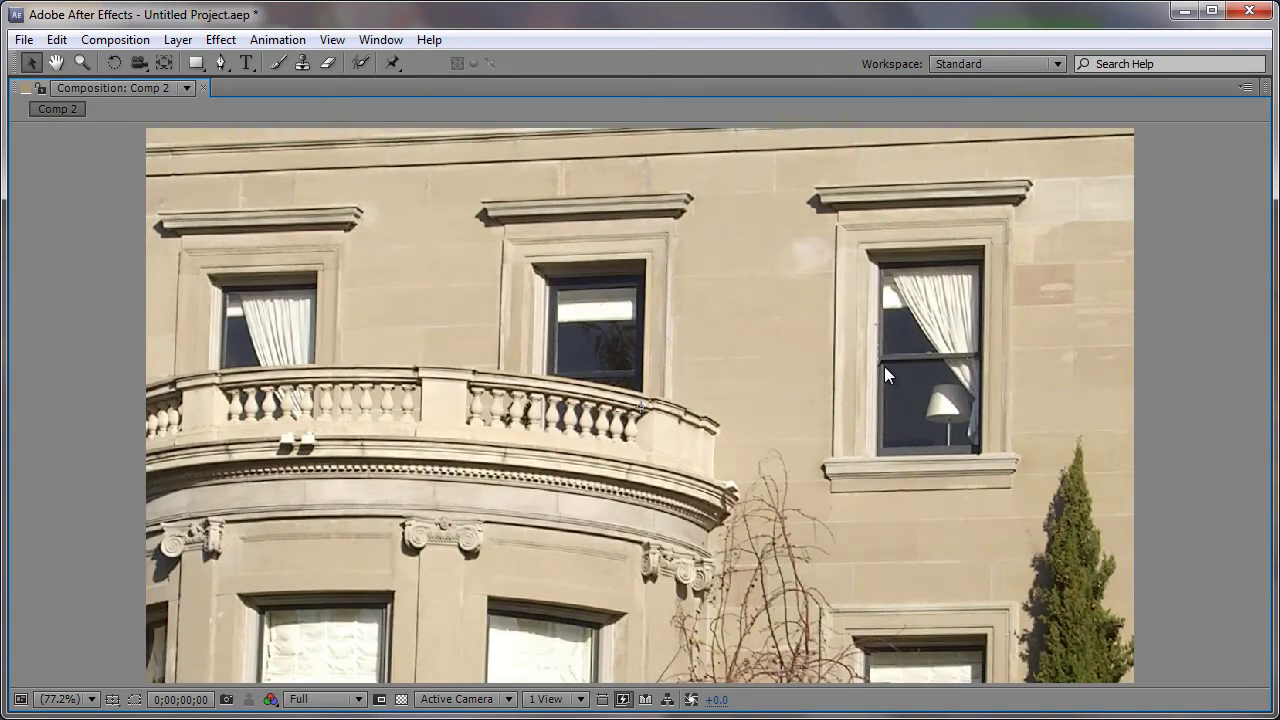
{"action": "key", "text": "space"}
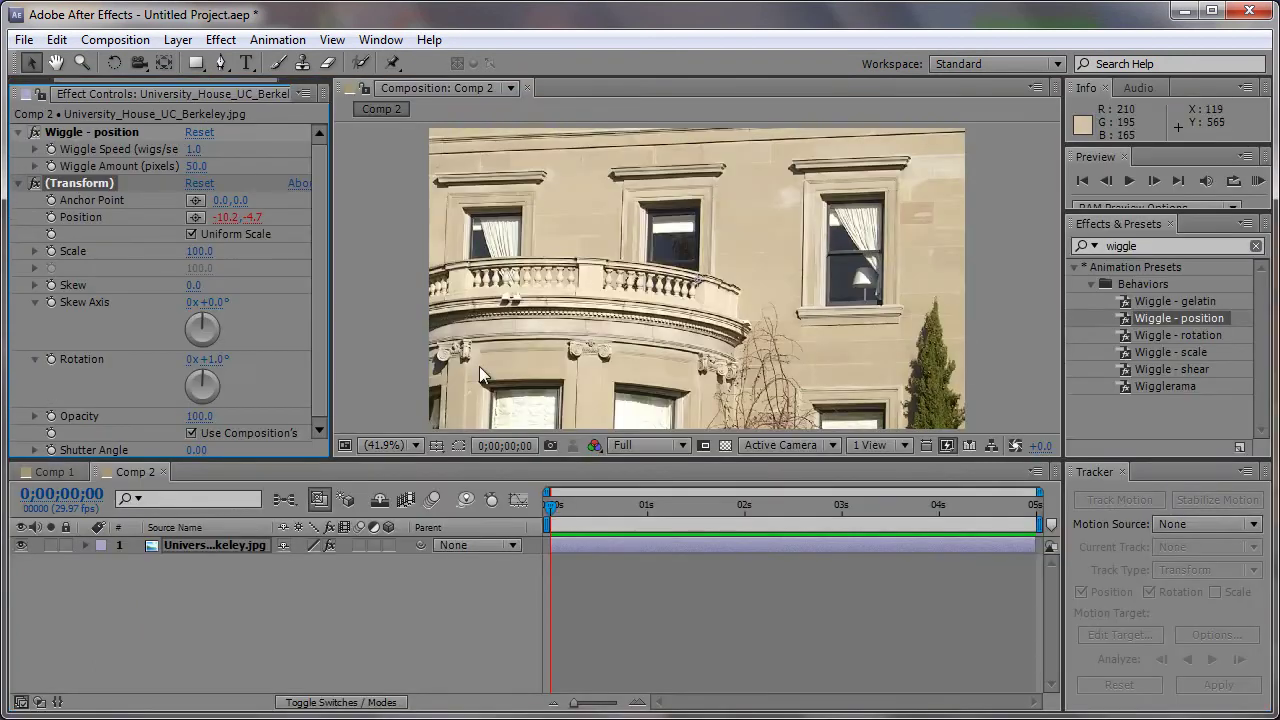
- Open the FireSmoke.mov clip from the Project panel to view it
{"action": "left_click", "coordinate": [380, 251]}
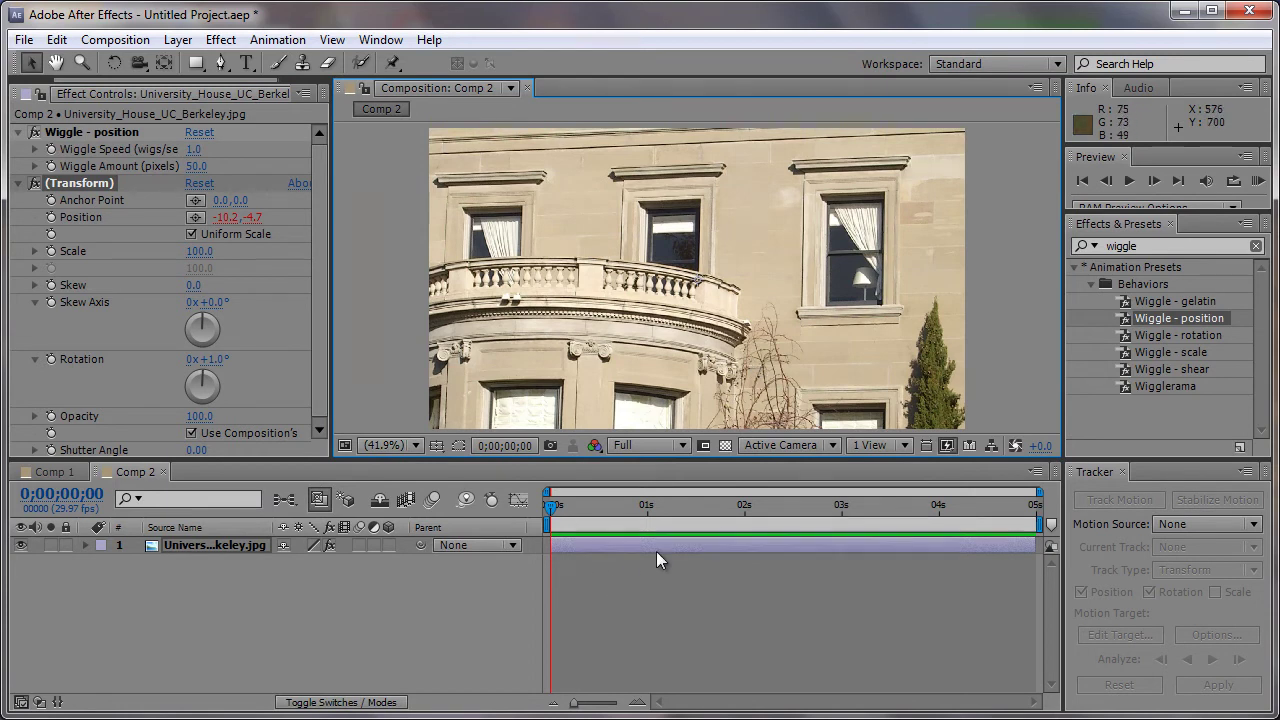
{"action": "left_click", "coordinate": [37, 93]}
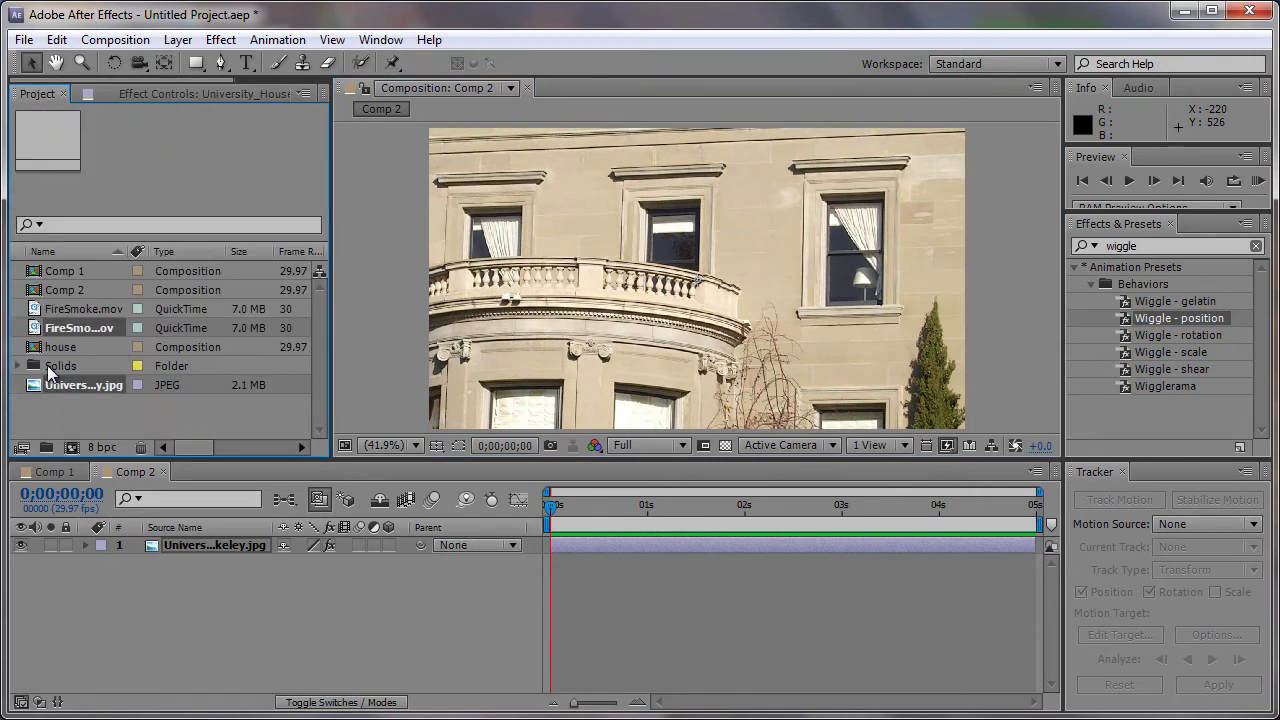
{"action": "left_click", "coordinate": [80, 308]}
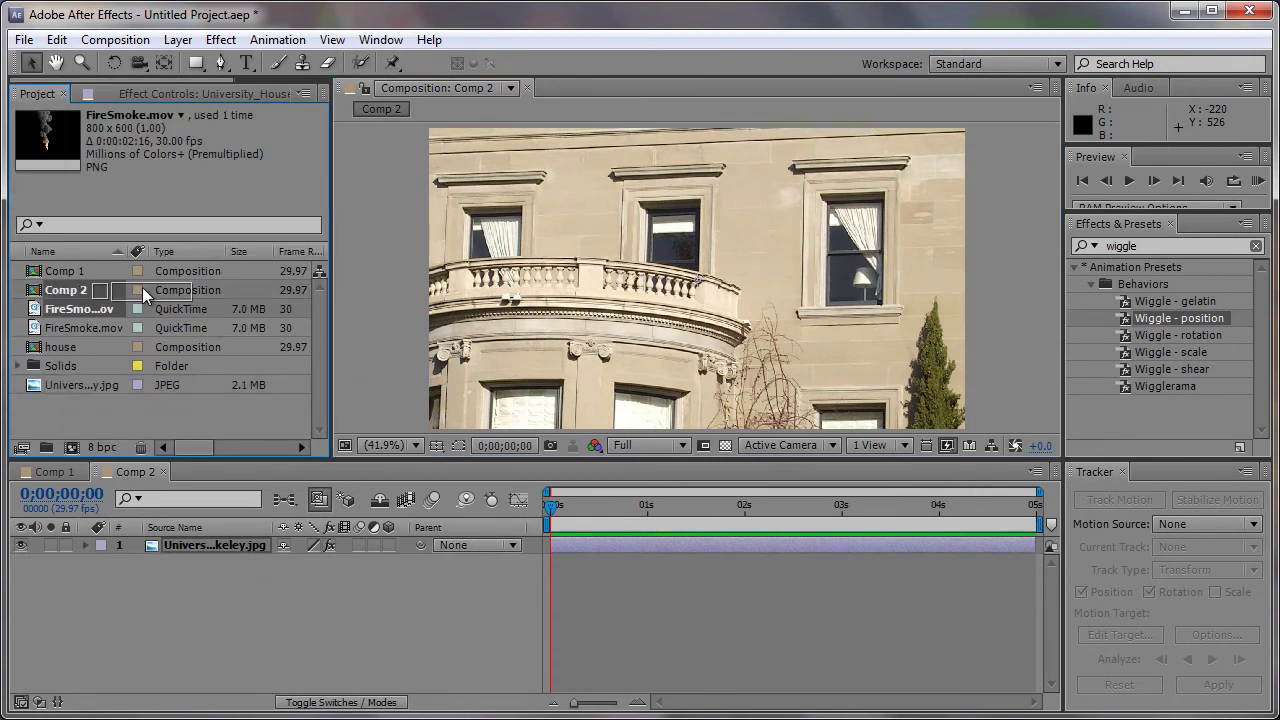
{"action": "double_click", "coordinate": [80, 308]}
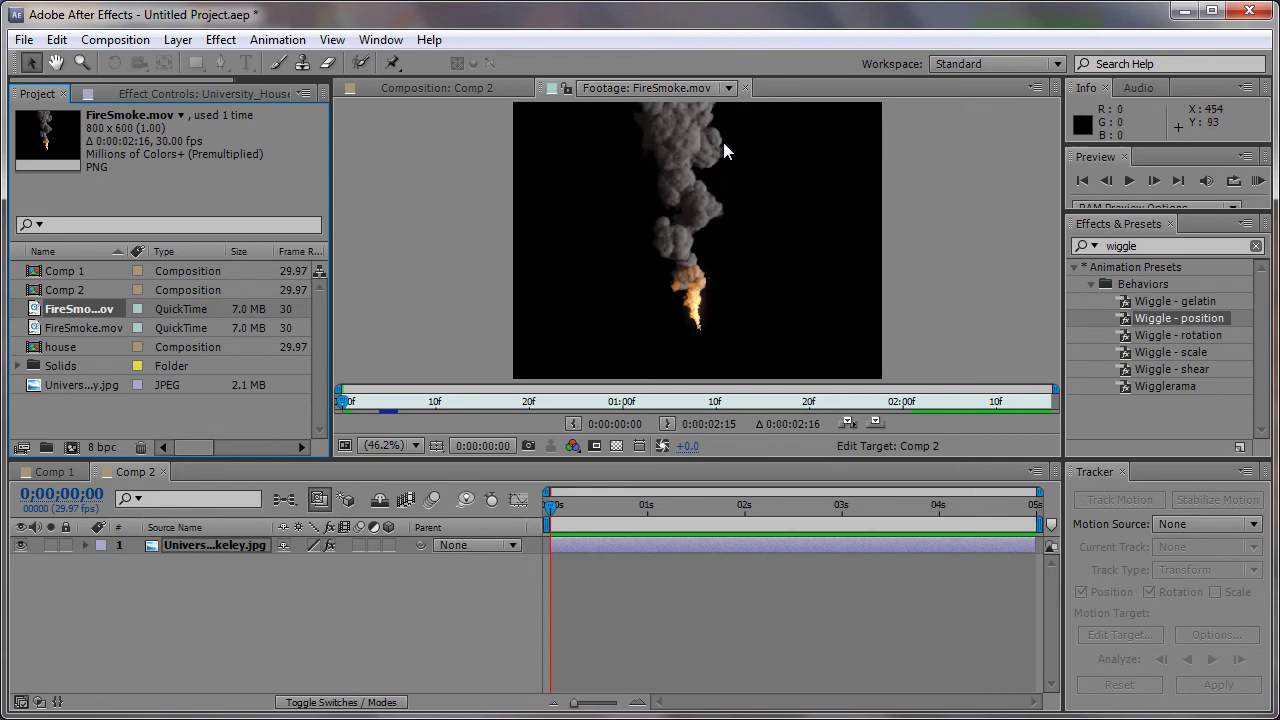
- Add FireSmoke.mov as a layer above the house in Comp 2 and RAM-preview it
{"action": "left_click", "coordinate": [744, 86]}
{"action": "left_click_drag", "start_coordinate": [100, 309], "coordinate": [147, 317]}
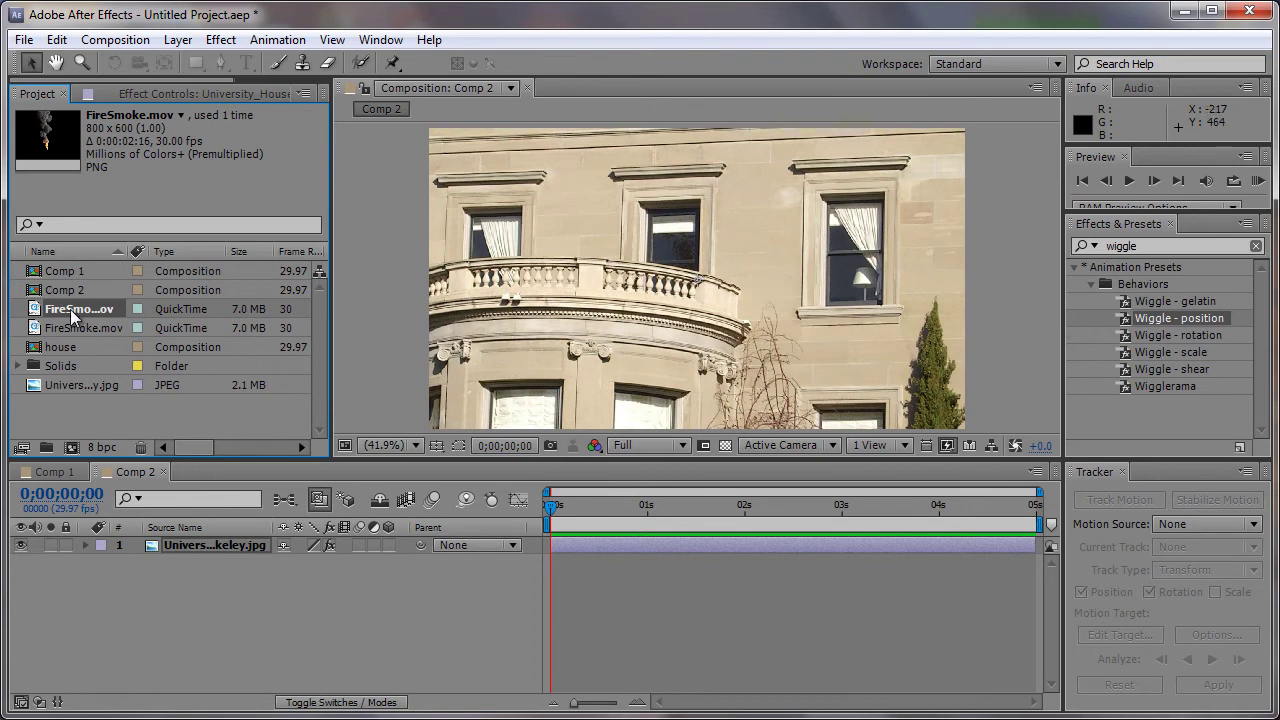
{"action": "left_click_drag", "start_coordinate": [72, 316], "coordinate": [190, 537]}
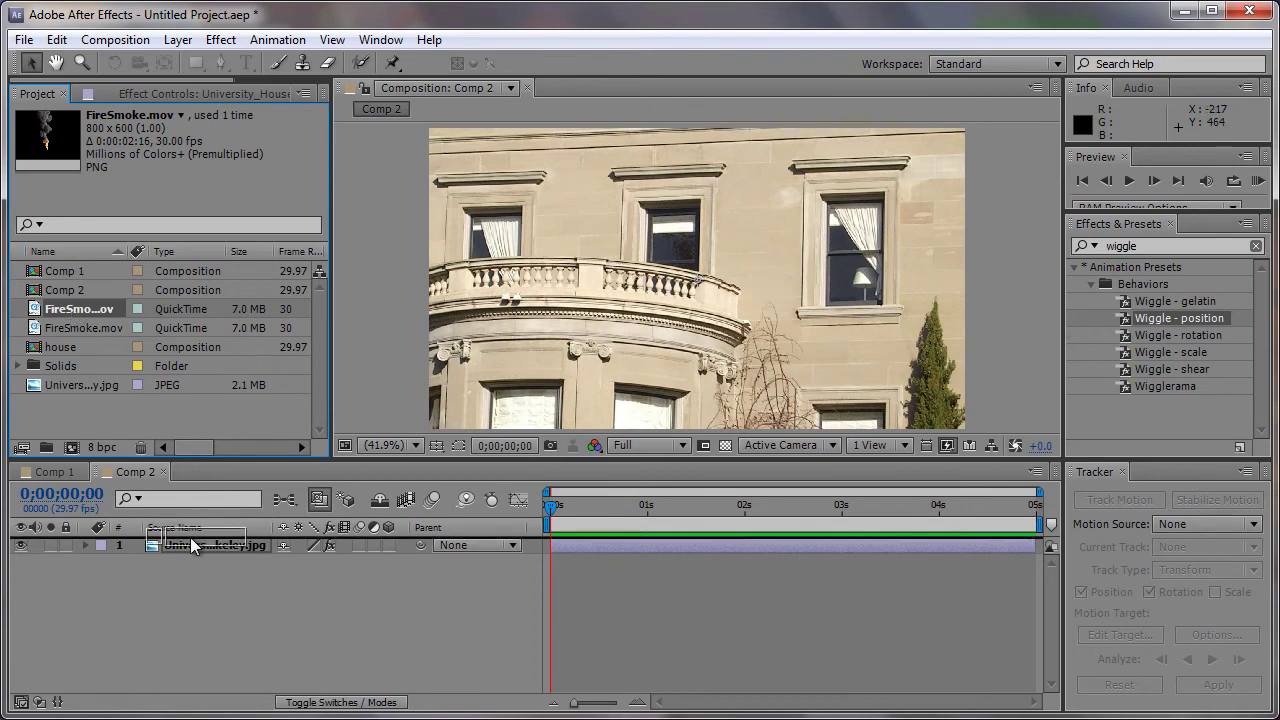
{"action": "key", "text": "KP_0"}
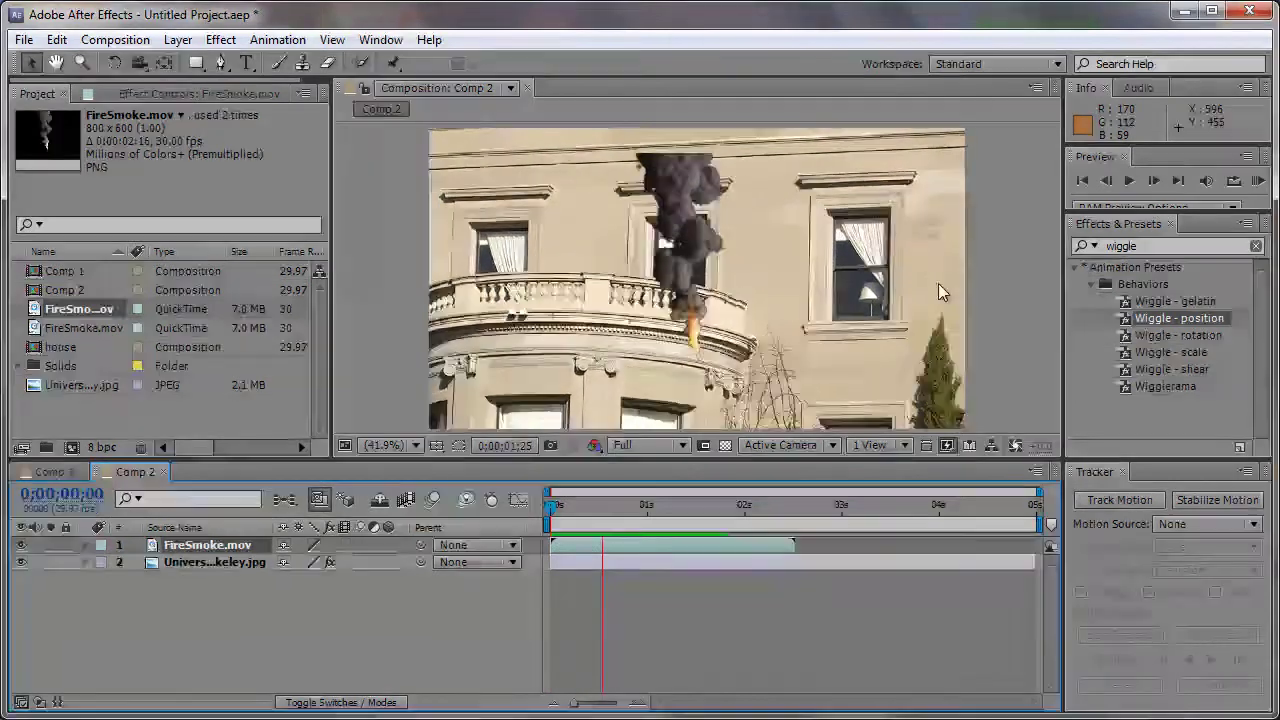
- Drag the smoke up to the balcony window, preview, then show the house layer's Effect Controls
{"action": "left_click", "coordinate": [714, 591]}
{"action": "left_click_drag", "start_coordinate": [676, 392], "coordinate": [667, 321]}
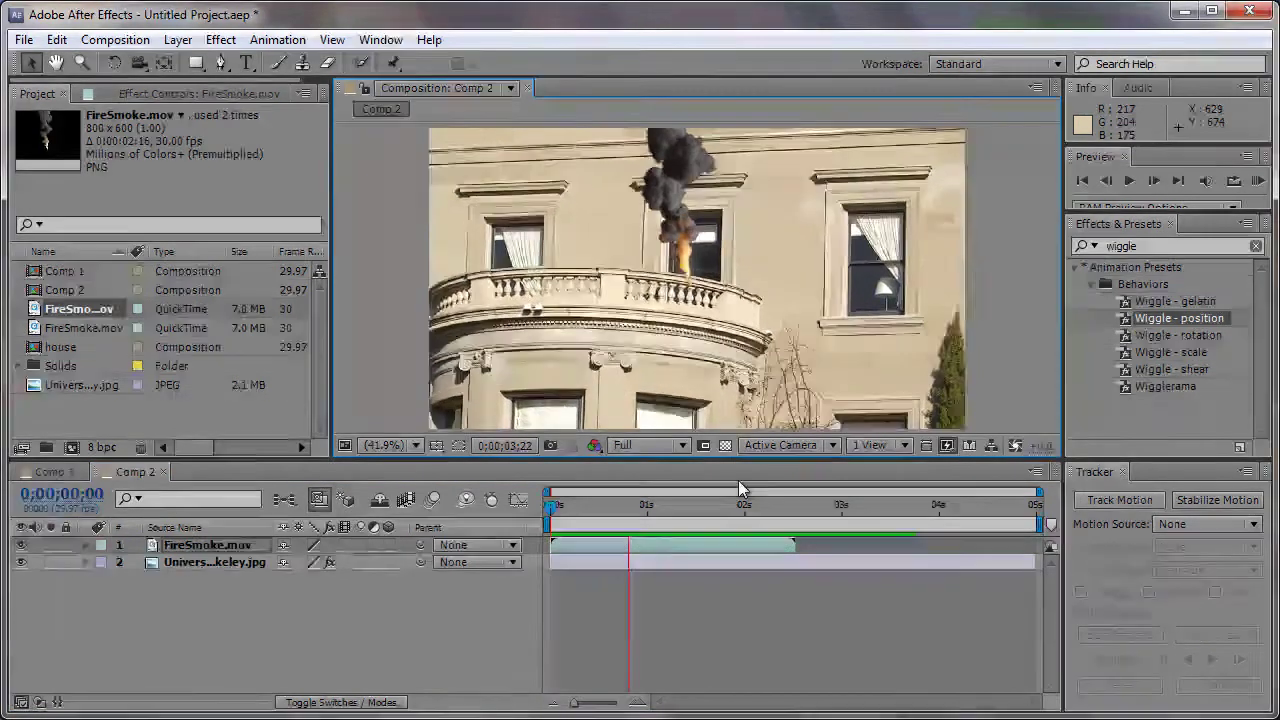
{"action": "left_click", "coordinate": [738, 480]}
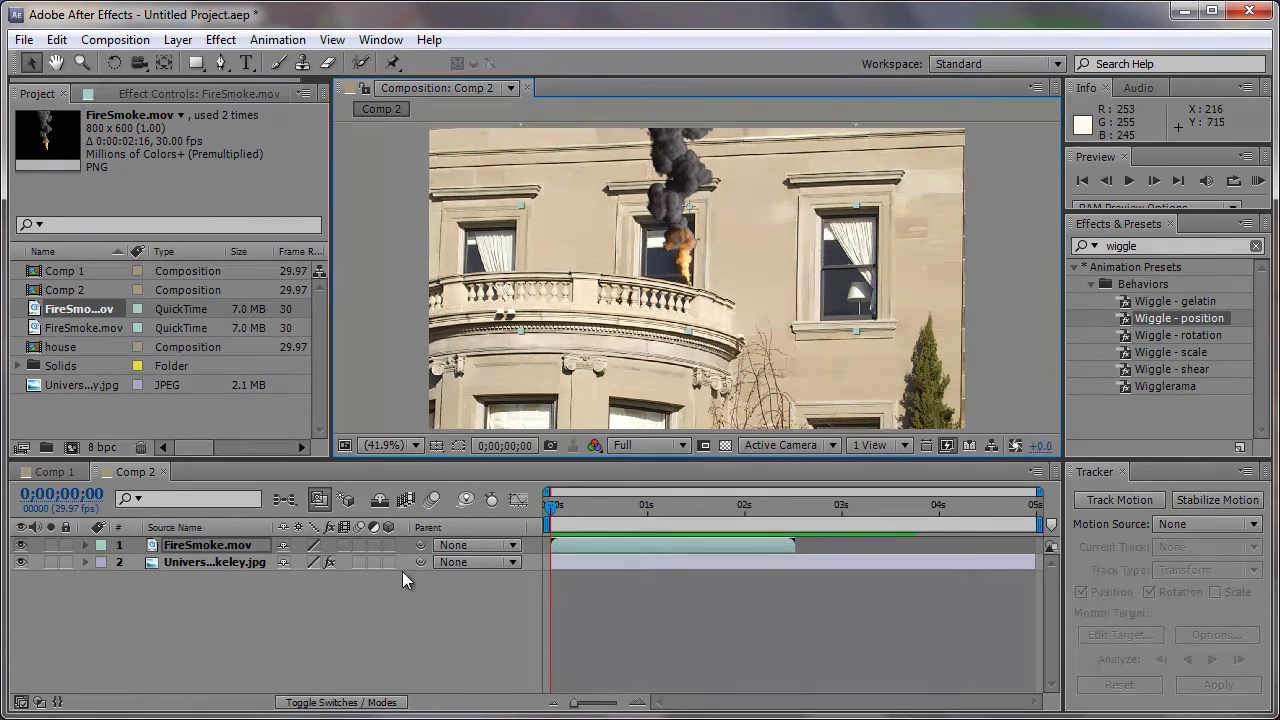
{"action": "left_click", "coordinate": [255, 566]}
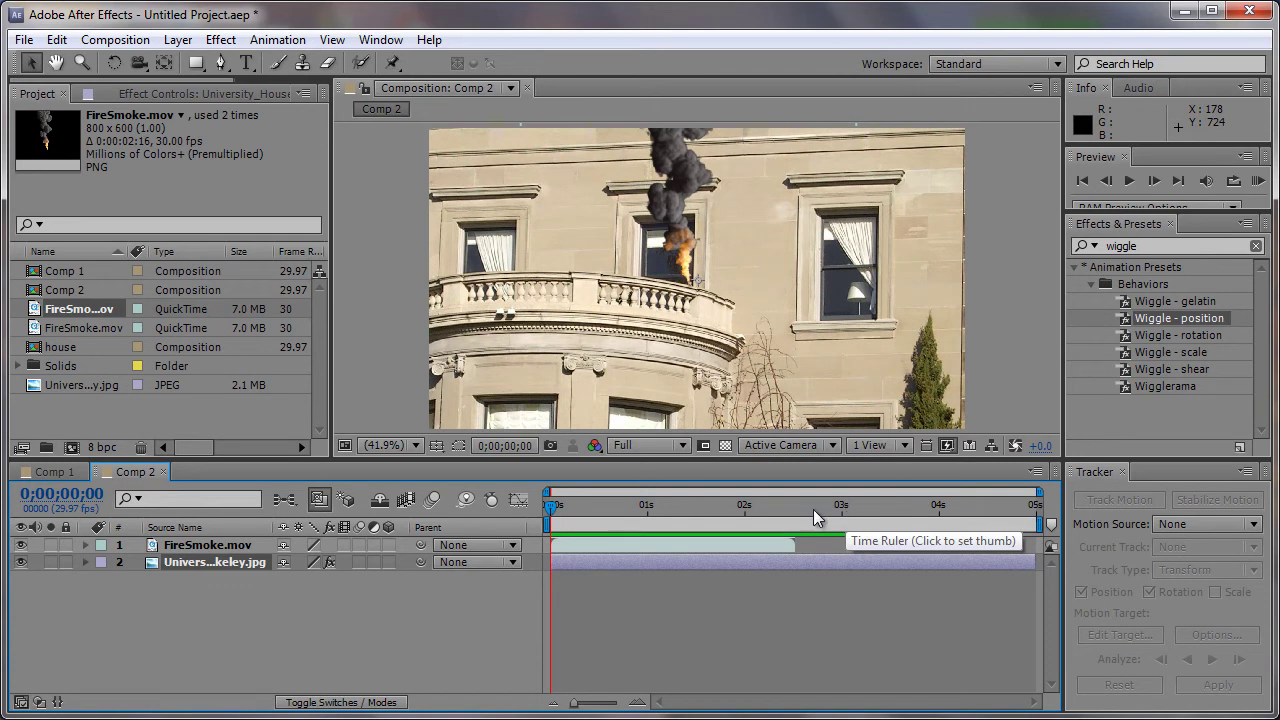
{"action": "left_click", "coordinate": [109, 91]}
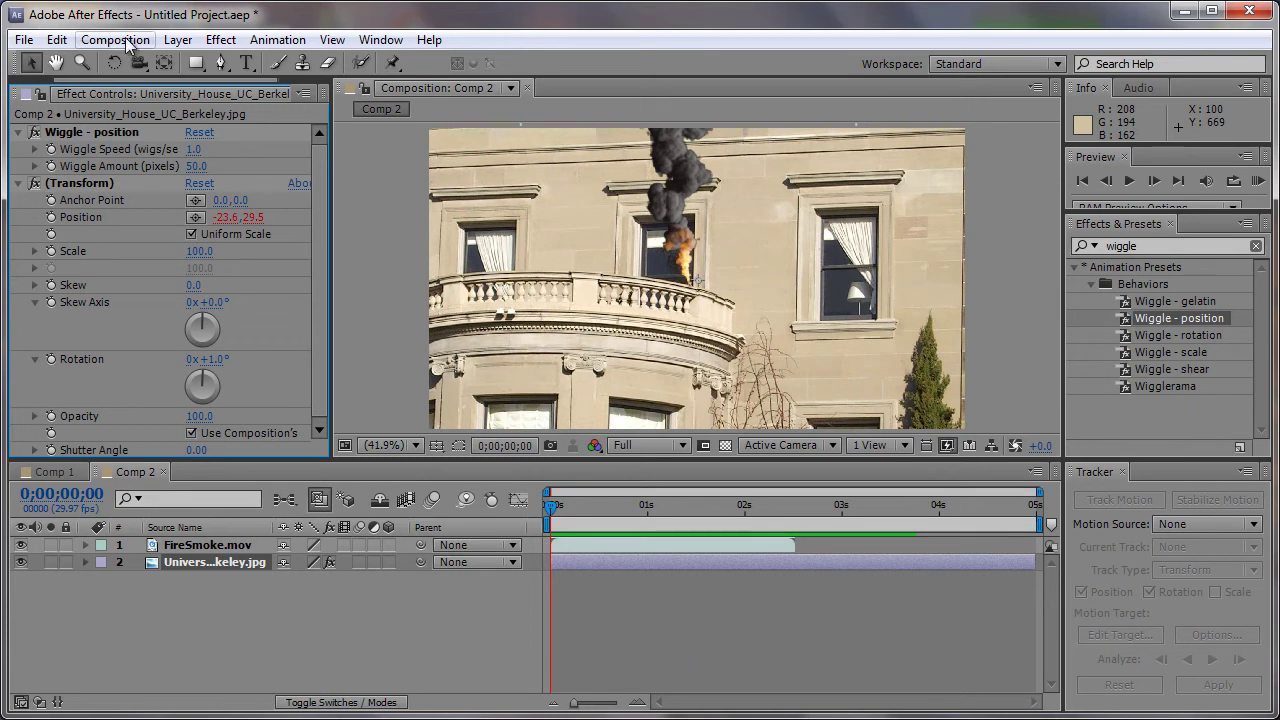
{"action": "left_click", "coordinate": [178, 41]}
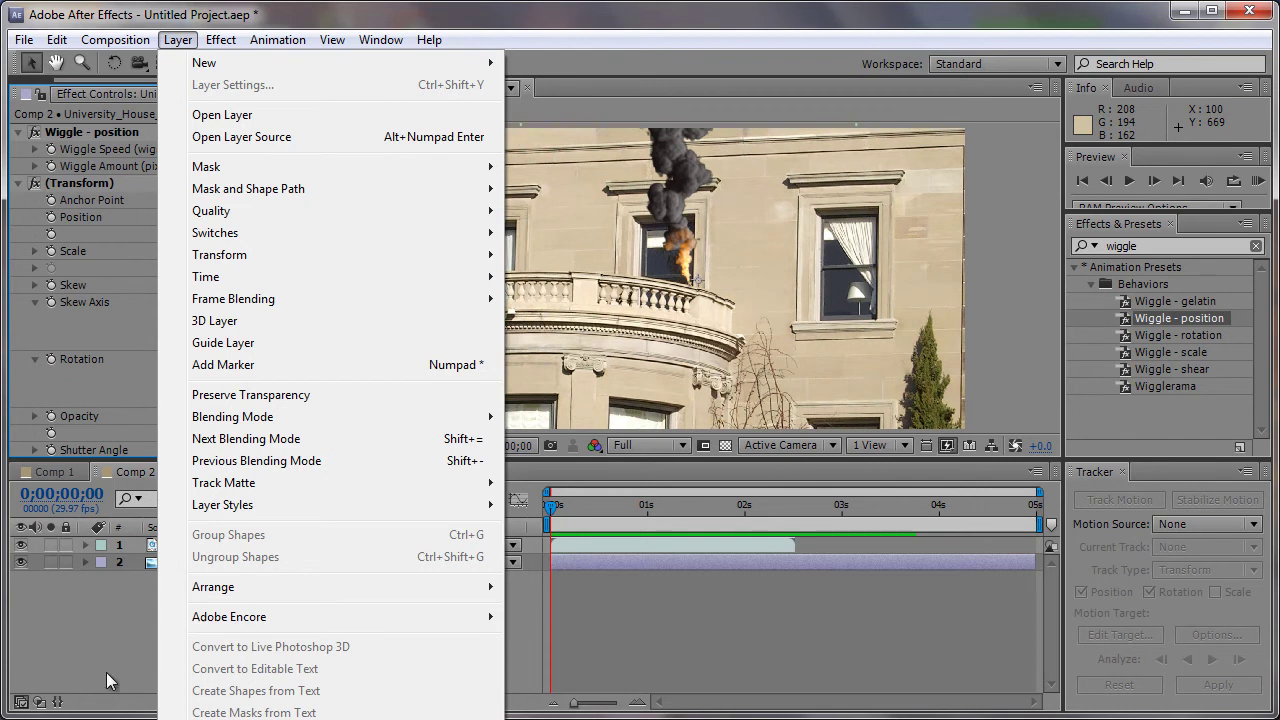
{"action": "left_click", "coordinate": [225, 554]}
{"action": "right_click", "coordinate": [220, 556]}
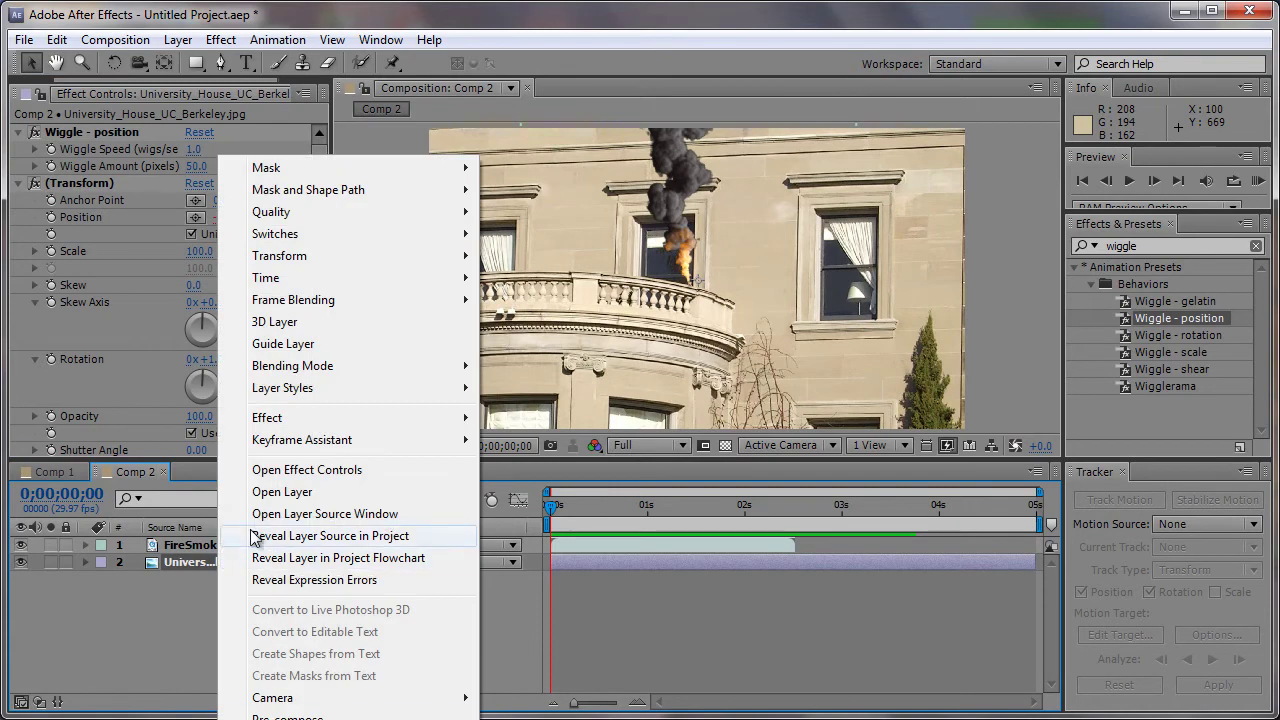
{"action": "left_click", "coordinate": [193, 557]}
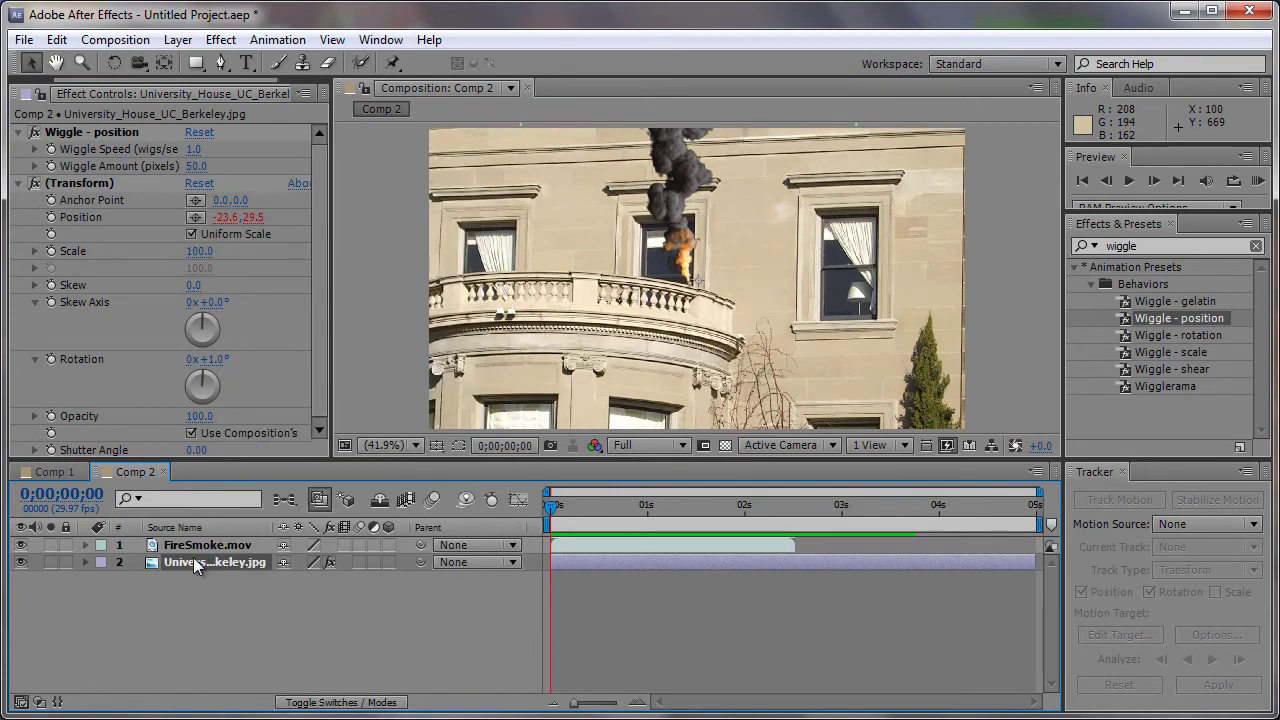
- Pre-compose the house photo layer with Ctrl+Shift+C, keeping 'Move all attributes'
{"action": "key", "text": "ctrl+shift+c"}
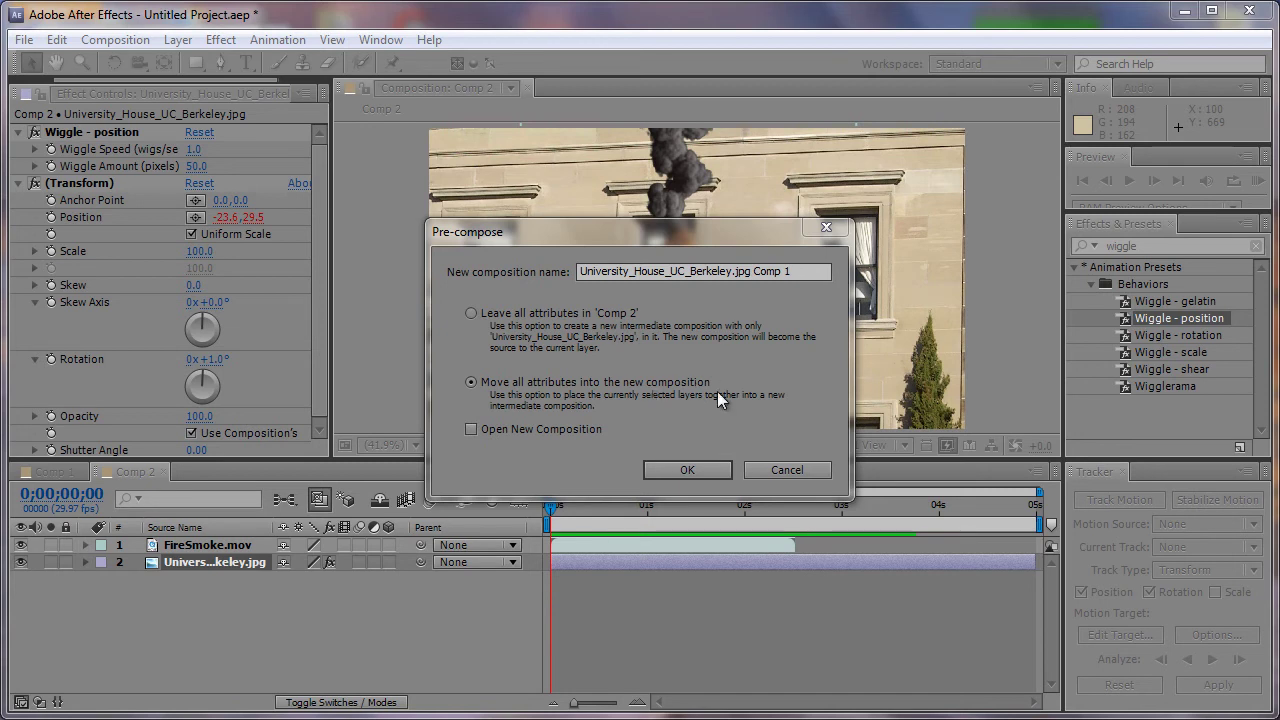
{"action": "left_click", "coordinate": [559, 334]}
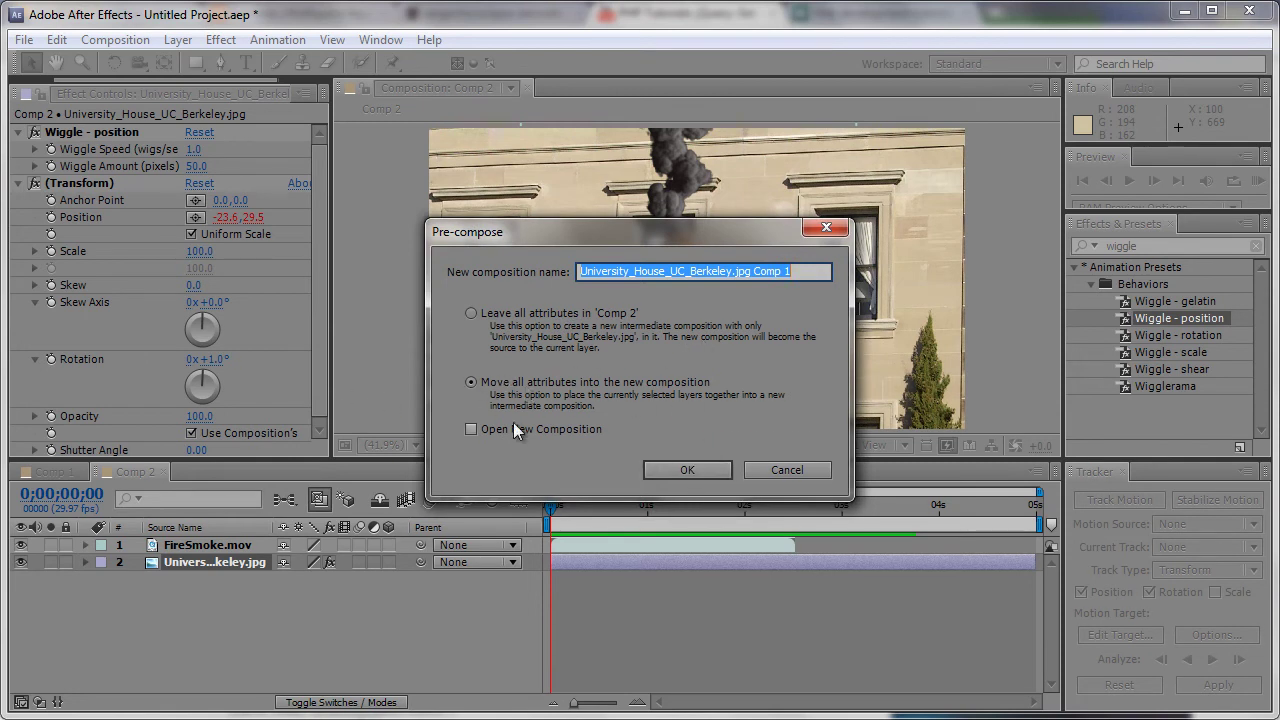
{"action": "left_click", "coordinate": [688, 469]}
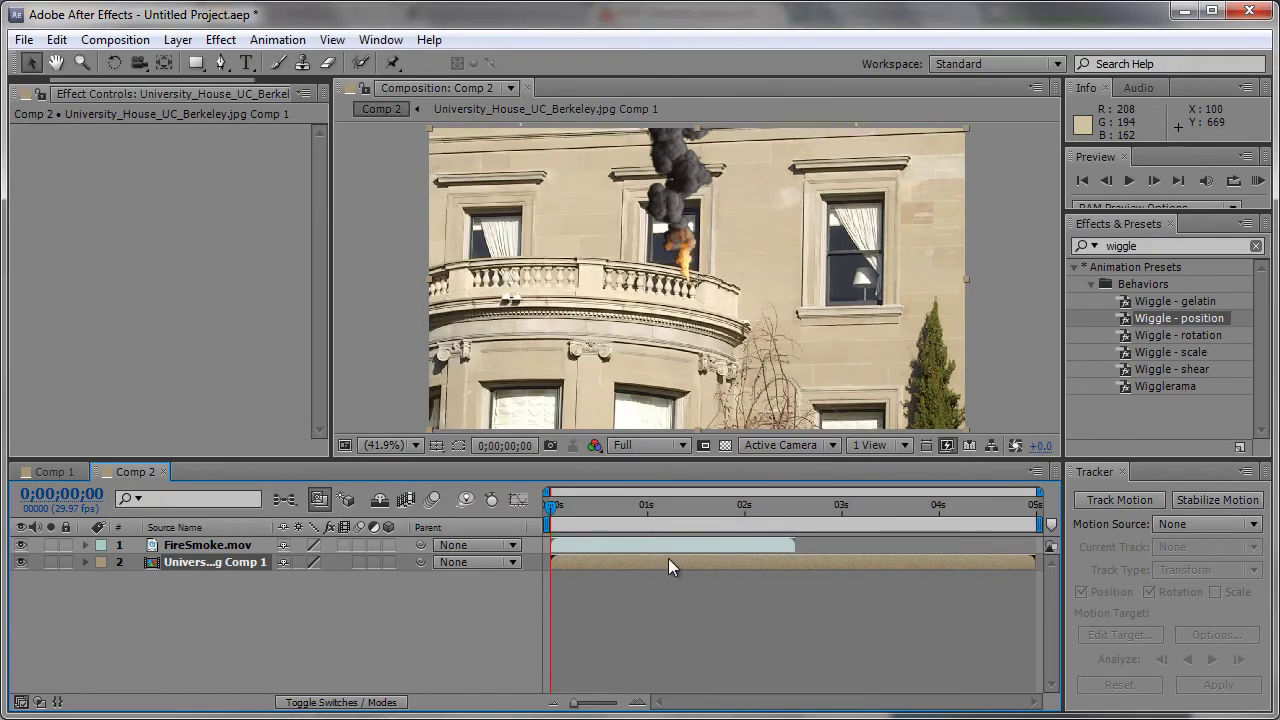
- Start a Track Motion on the pre-composed house layer with FireSmoke.mov as target
{"action": "left_click", "coordinate": [1094, 499]}
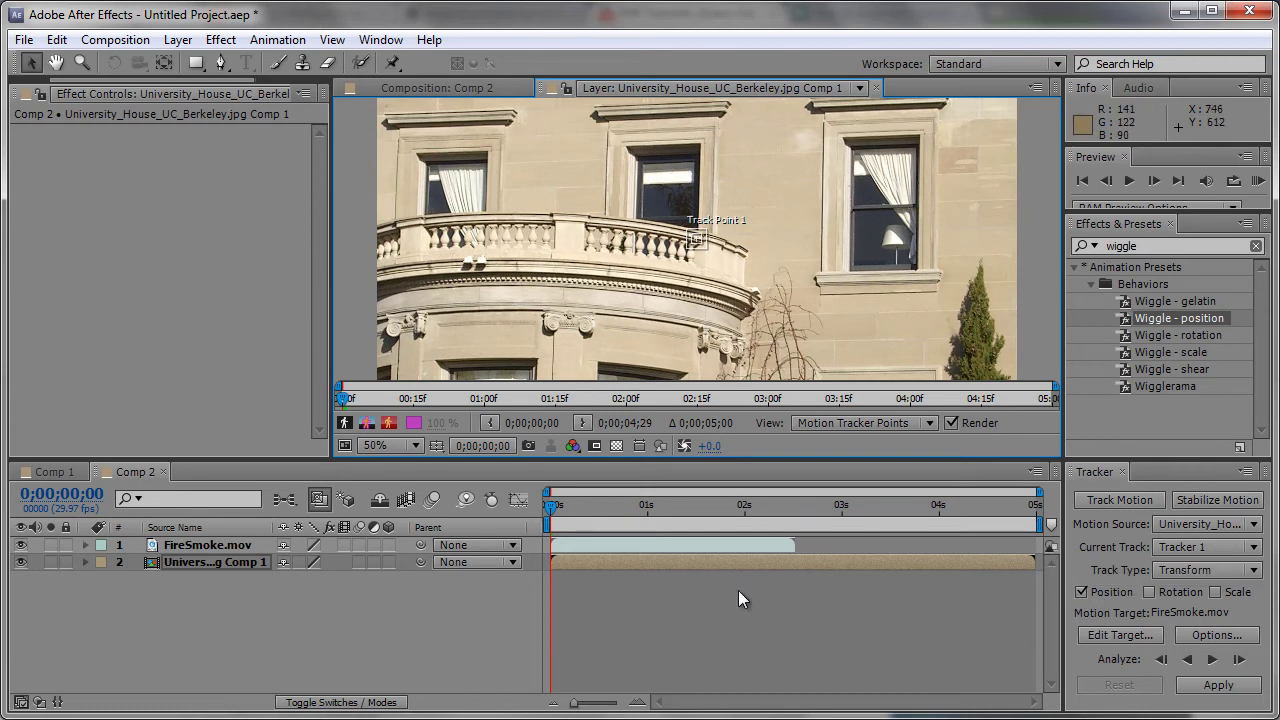
- Turn on Rotation tracking to add a second track point, with the Layer view at 50%
{"action": "left_click", "coordinate": [1171, 591]}
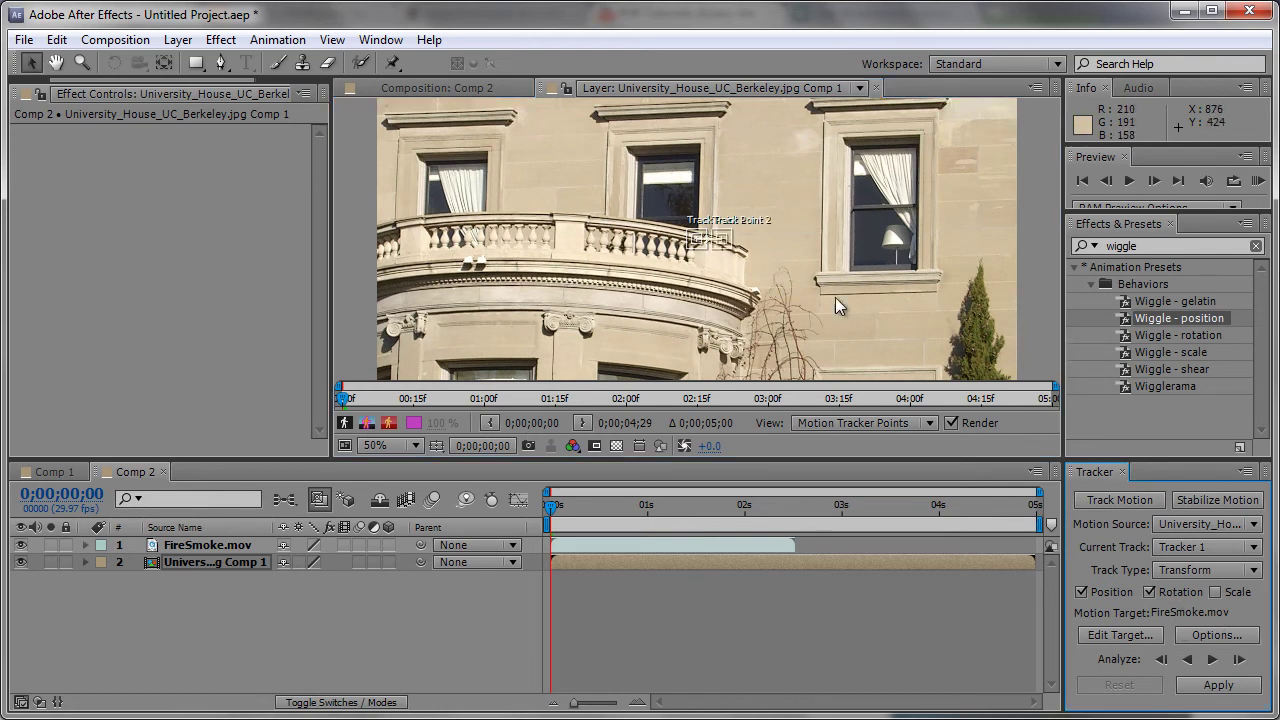
{"action": "left_click", "coordinate": [413, 446]}
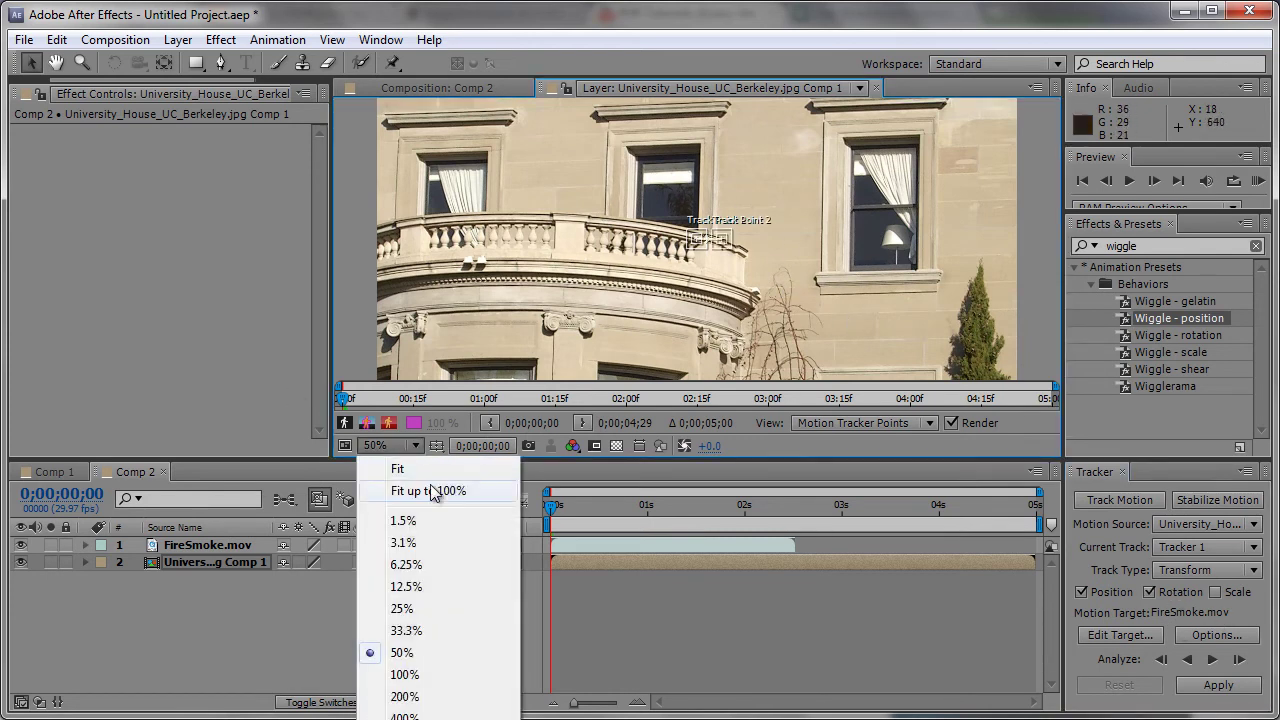
{"action": "left_click", "coordinate": [435, 494]}
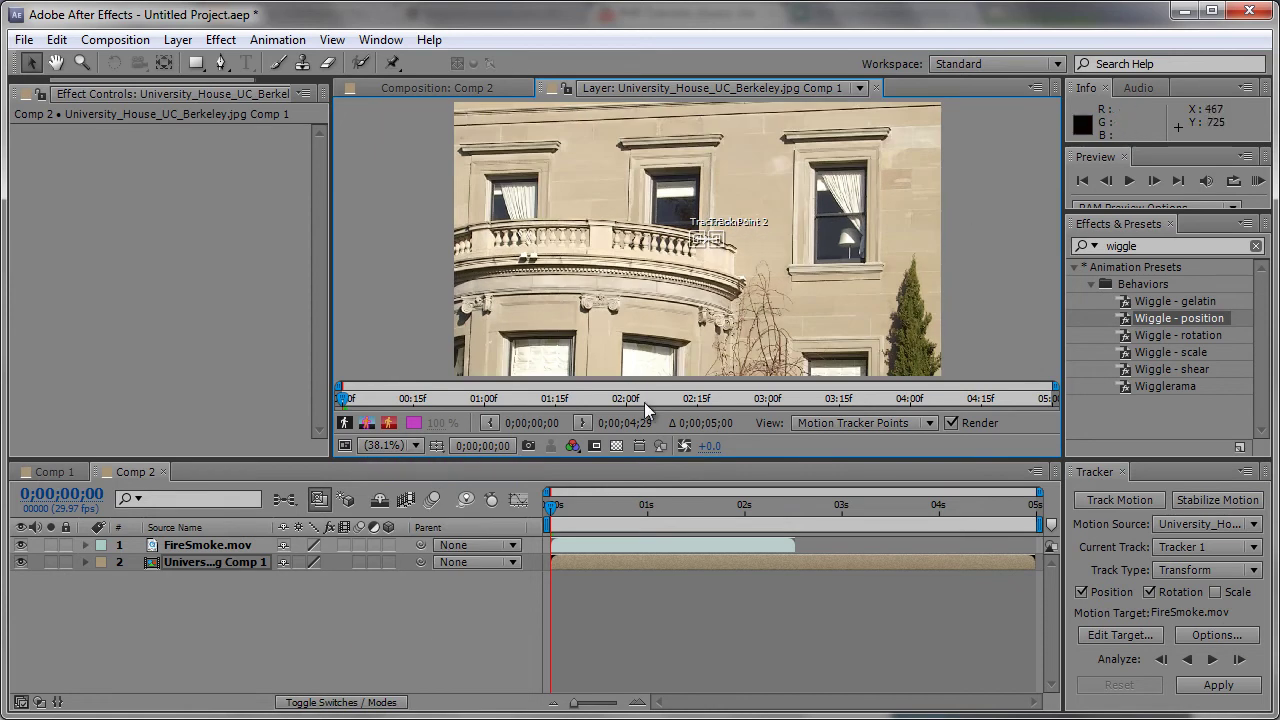
{"action": "left_click", "coordinate": [362, 445]}
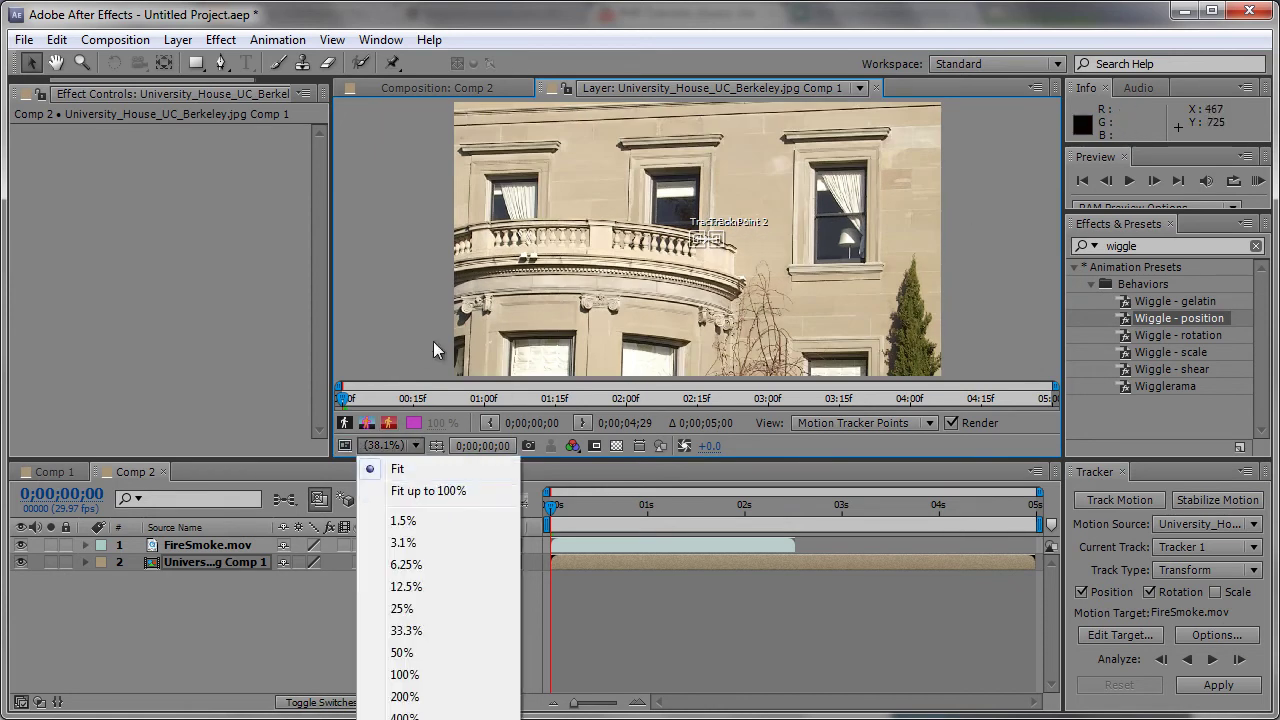
{"action": "left_click", "coordinate": [401, 652]}
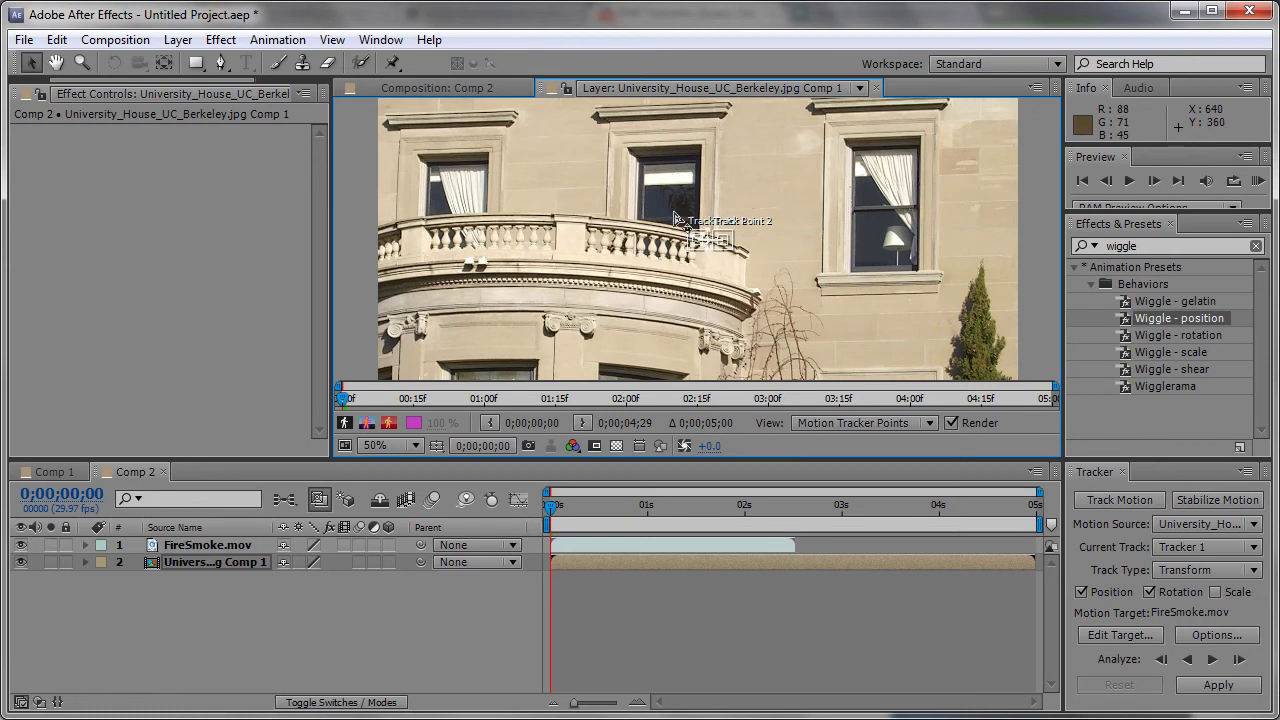
- Place Track Point 1 on the upper-left corner of the window above the balcony
{"action": "scroll", "coordinate": [703, 244], "scroll_direction": "up", "scroll_amount": 2}
{"action": "left_click_drag", "start_coordinate": [710, 246], "coordinate": [533, 158]}
{"action": "scroll", "coordinate": [706, 256], "scroll_direction": "down", "scroll_amount": 2}
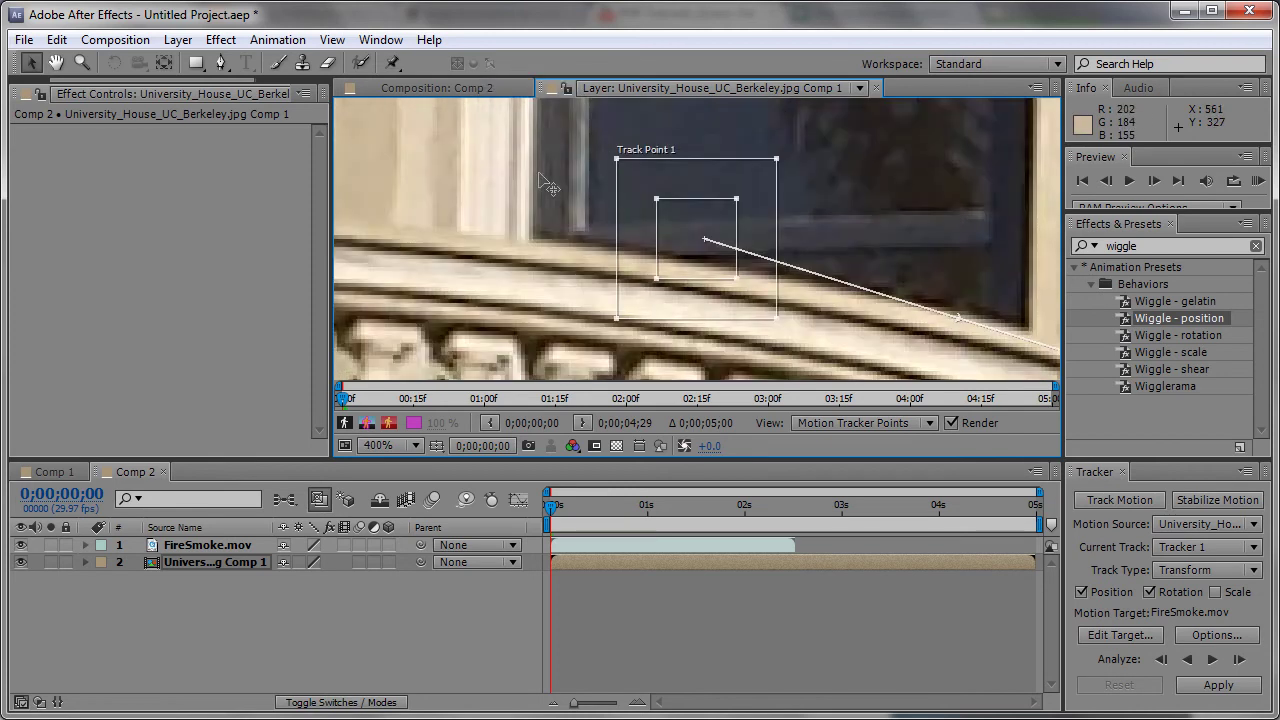
{"action": "left_click_drag", "start_coordinate": [705, 252], "coordinate": [671, 150]}
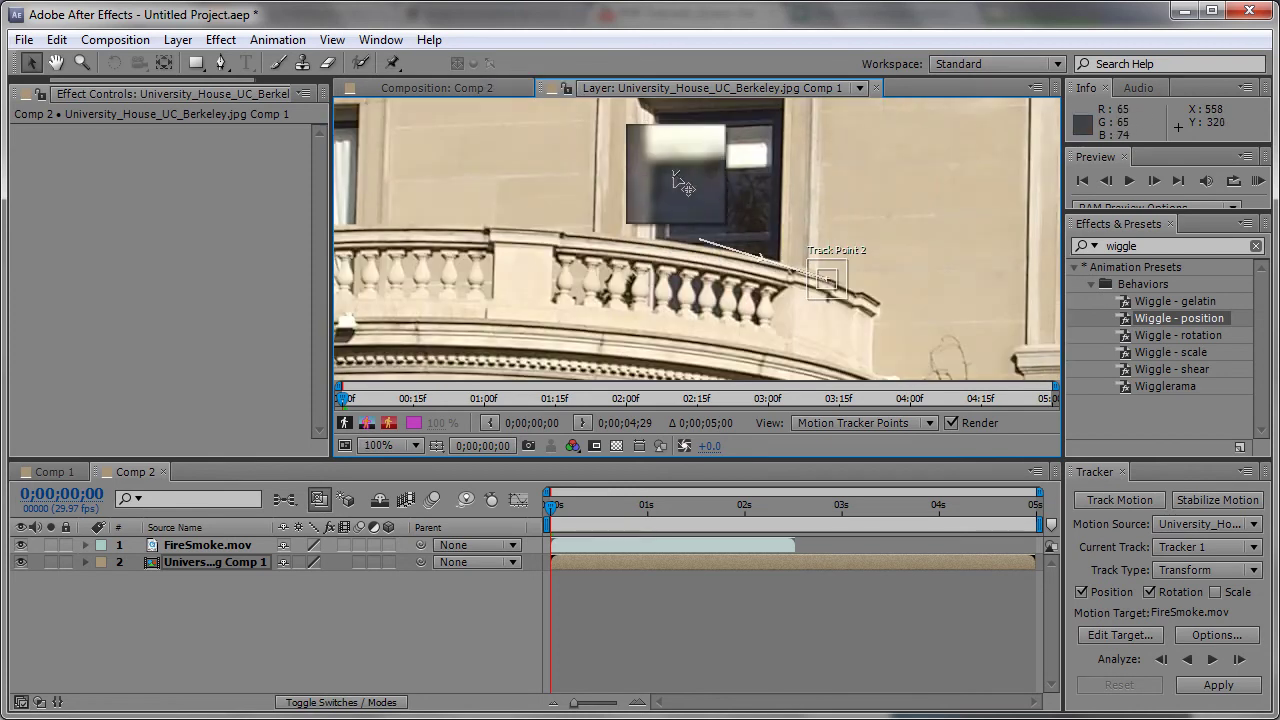
{"action": "left_click_drag", "start_coordinate": [671, 150], "coordinate": [673, 131]}
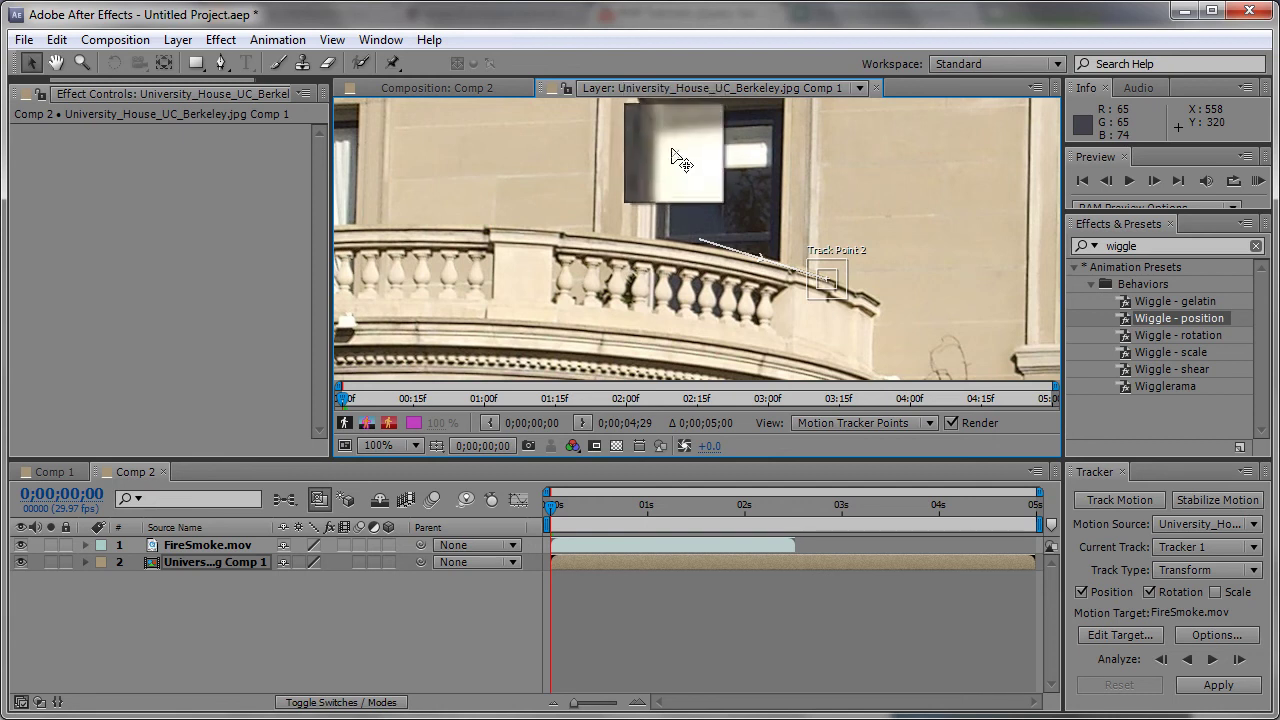
{"action": "left_click_drag", "start_coordinate": [673, 131], "coordinate": [670, 134]}
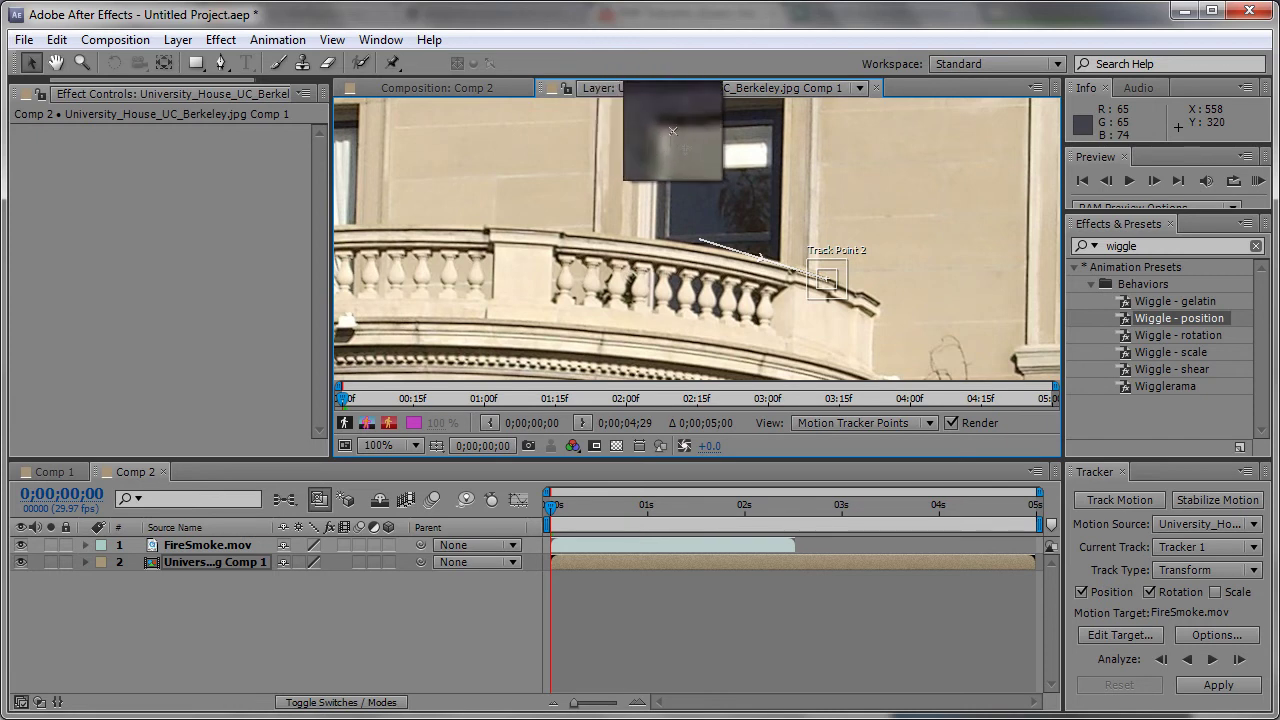
{"action": "left_click_drag", "start_coordinate": [670, 134], "coordinate": [670, 131]}
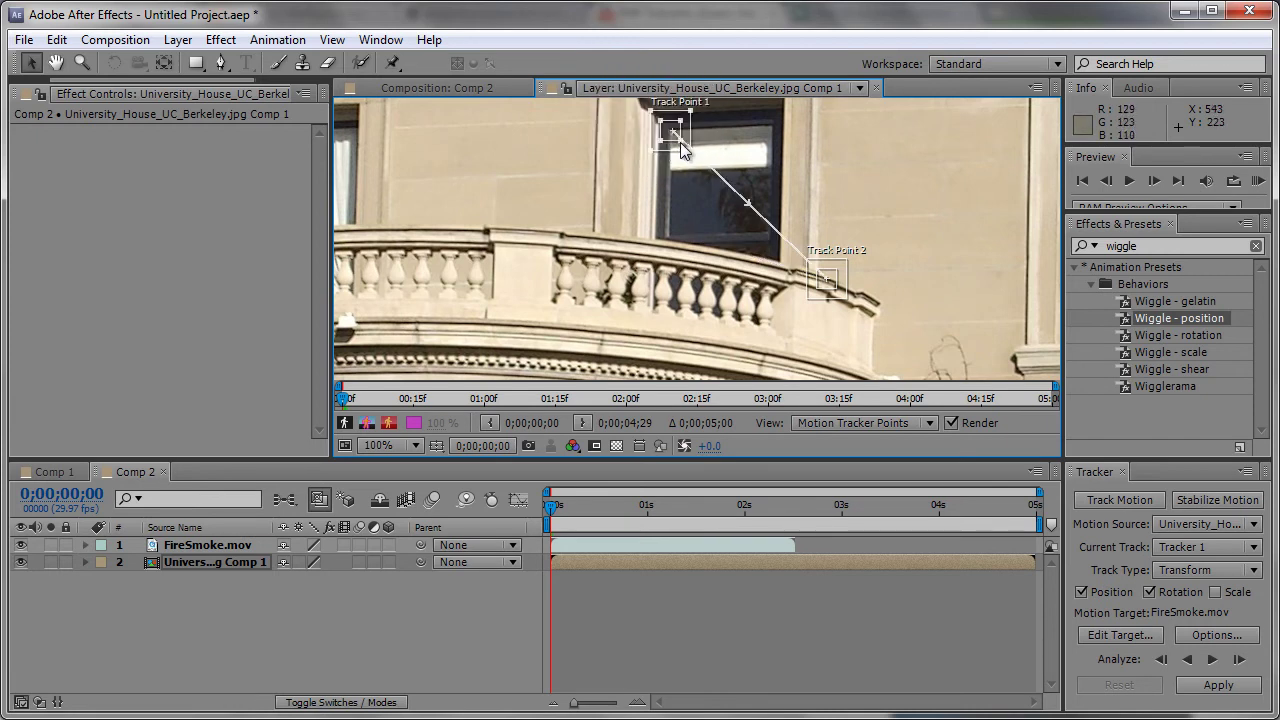
- Enlarge Track Point 1's search region and tighten its feature box around the corner
{"action": "left_click_drag", "start_coordinate": [683, 150], "coordinate": [691, 145]}
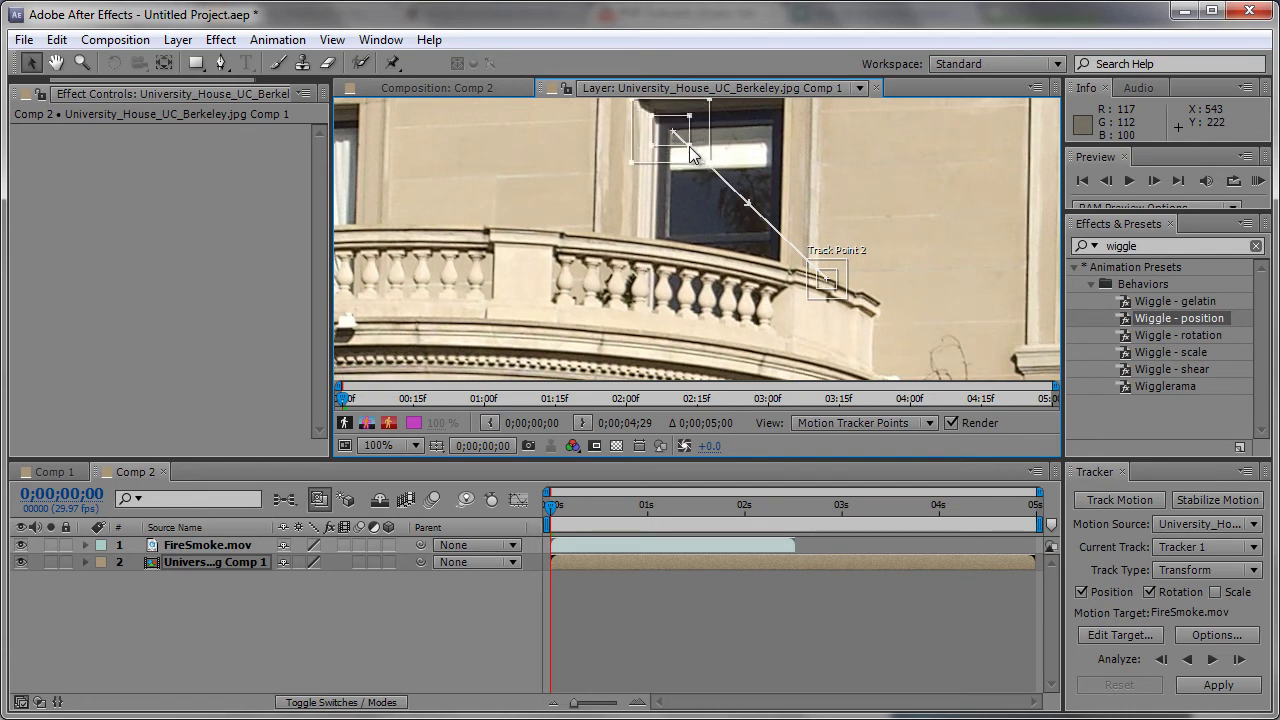
{"action": "mouse_move", "coordinate": [691, 147]}
{"action": "left_mouse_down"}
{"action": "mouse_move", "coordinate": [699, 157]}
{"action": "mouse_move", "coordinate": [683, 146]}
{"action": "left_mouse_up"}
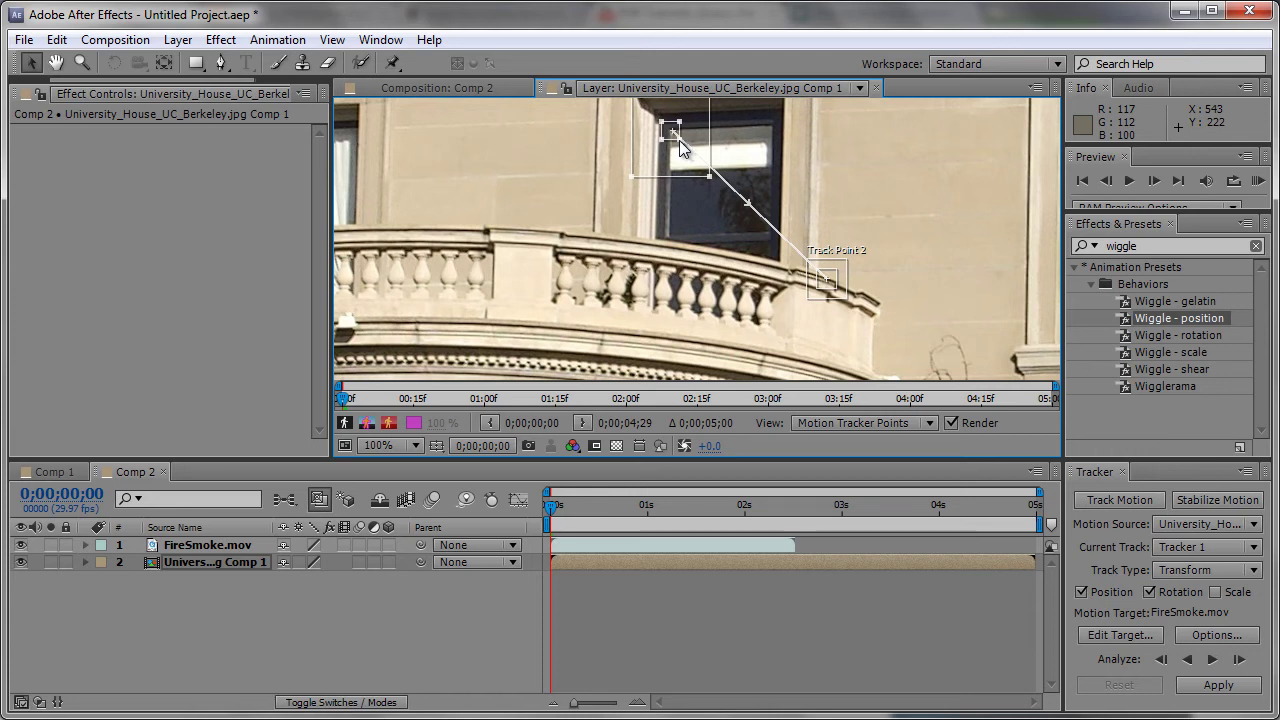
{"action": "scroll", "coordinate": [784, 208], "scroll_direction": "down", "scroll_amount": 2}
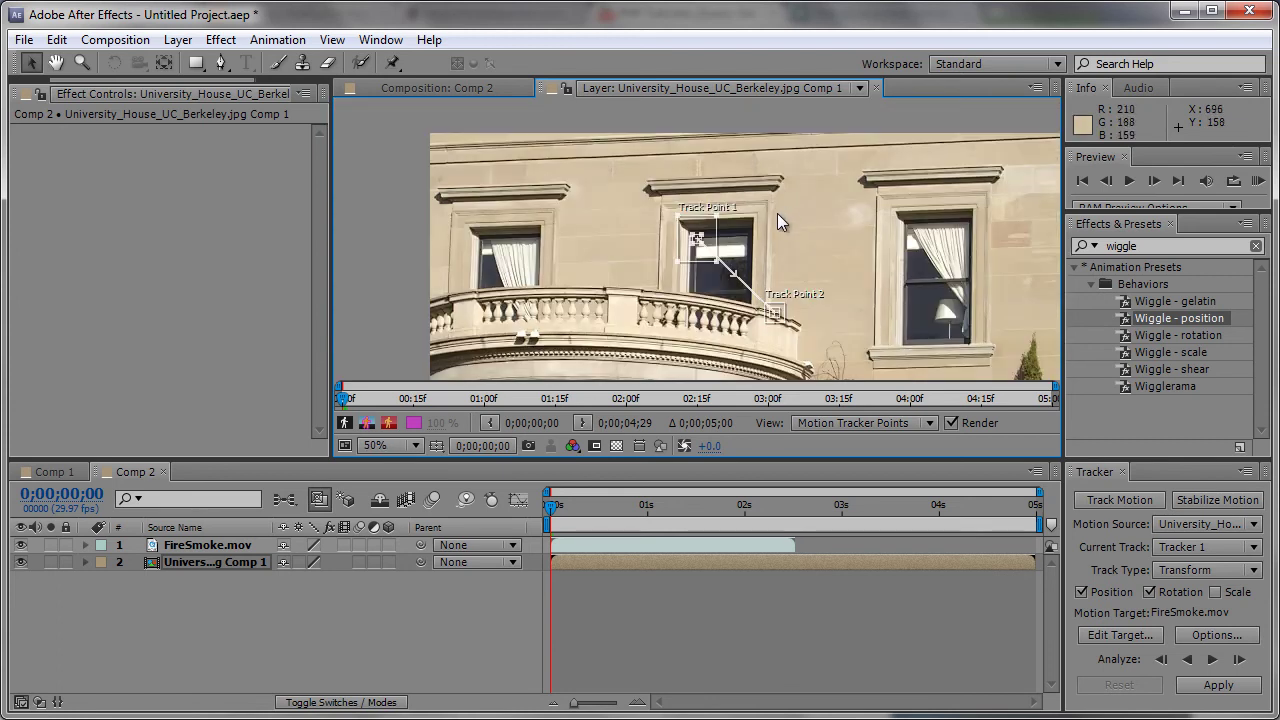
- Pan the Layer view and drag Track Point 2 onto the window's right edge
{"action": "scroll", "coordinate": [781, 318], "scroll_direction": "up", "scroll_amount": 2}
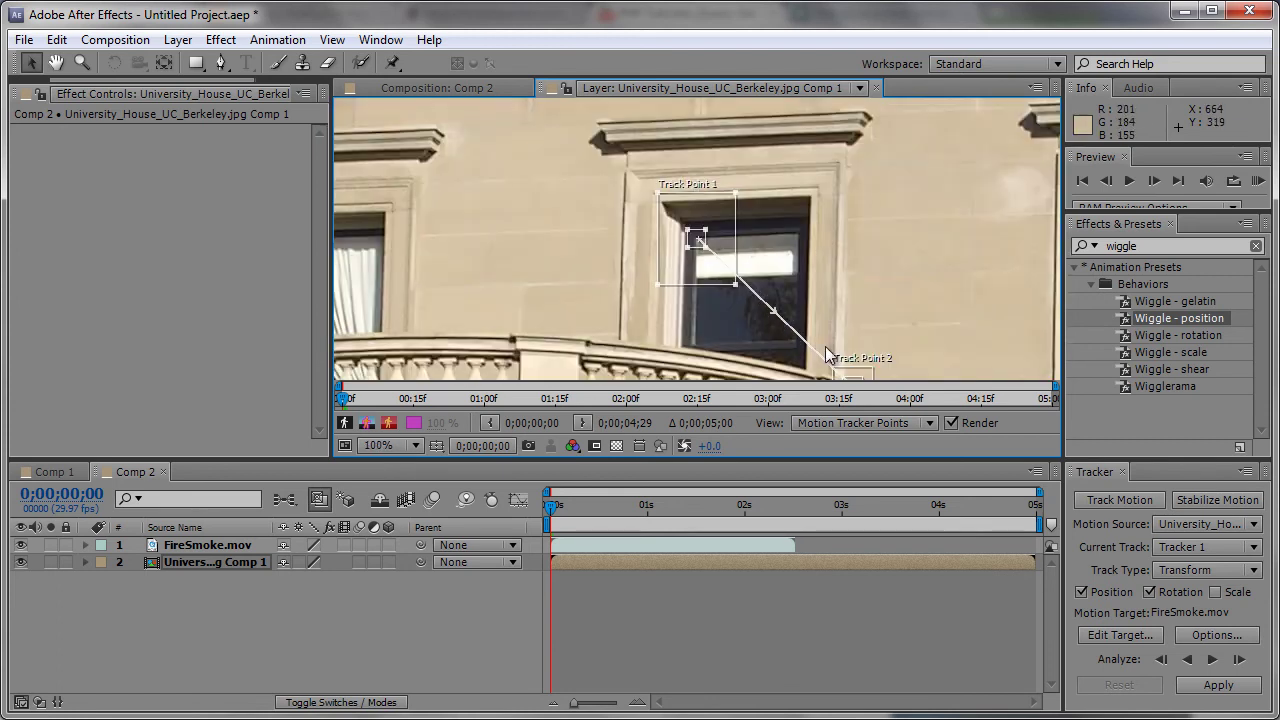
{"action": "left_click_drag", "start_coordinate": [857, 342], "coordinate": [778, 290]}
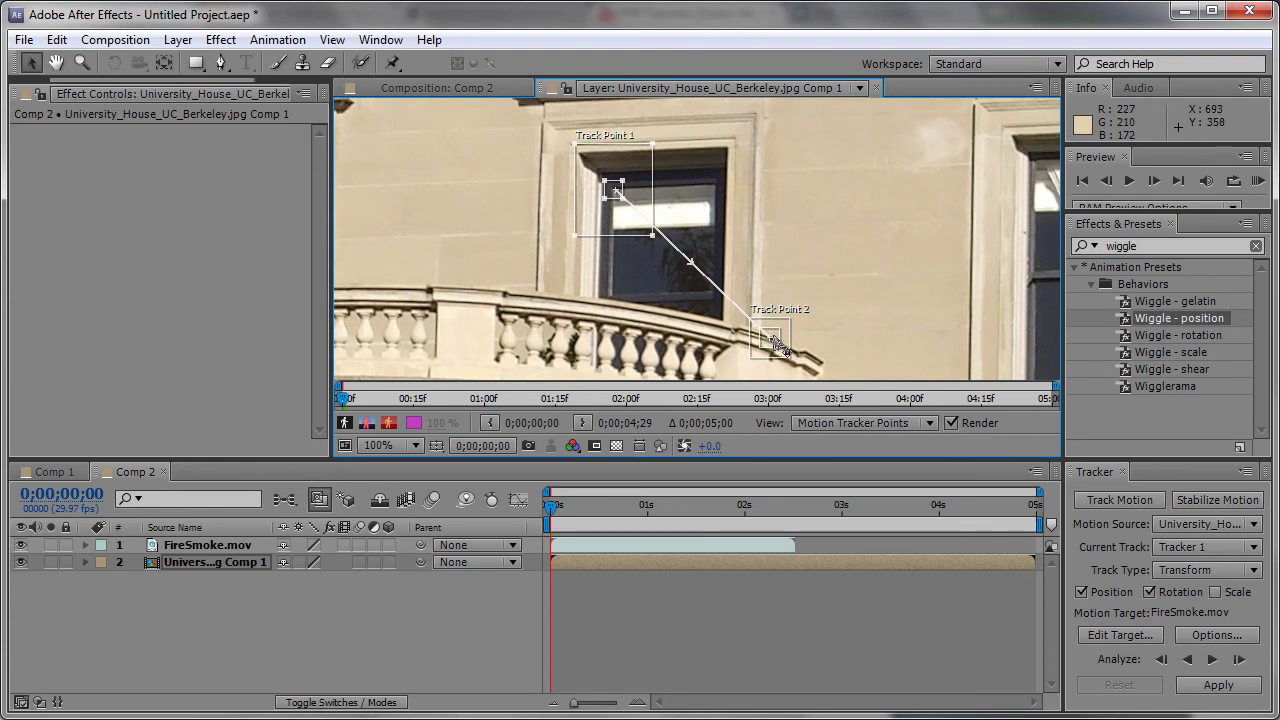
{"action": "mouse_move", "coordinate": [777, 342]}
{"action": "left_mouse_down"}
{"action": "mouse_move", "coordinate": [737, 257]}
{"action": "mouse_move", "coordinate": [718, 142]}
{"action": "left_mouse_up"}
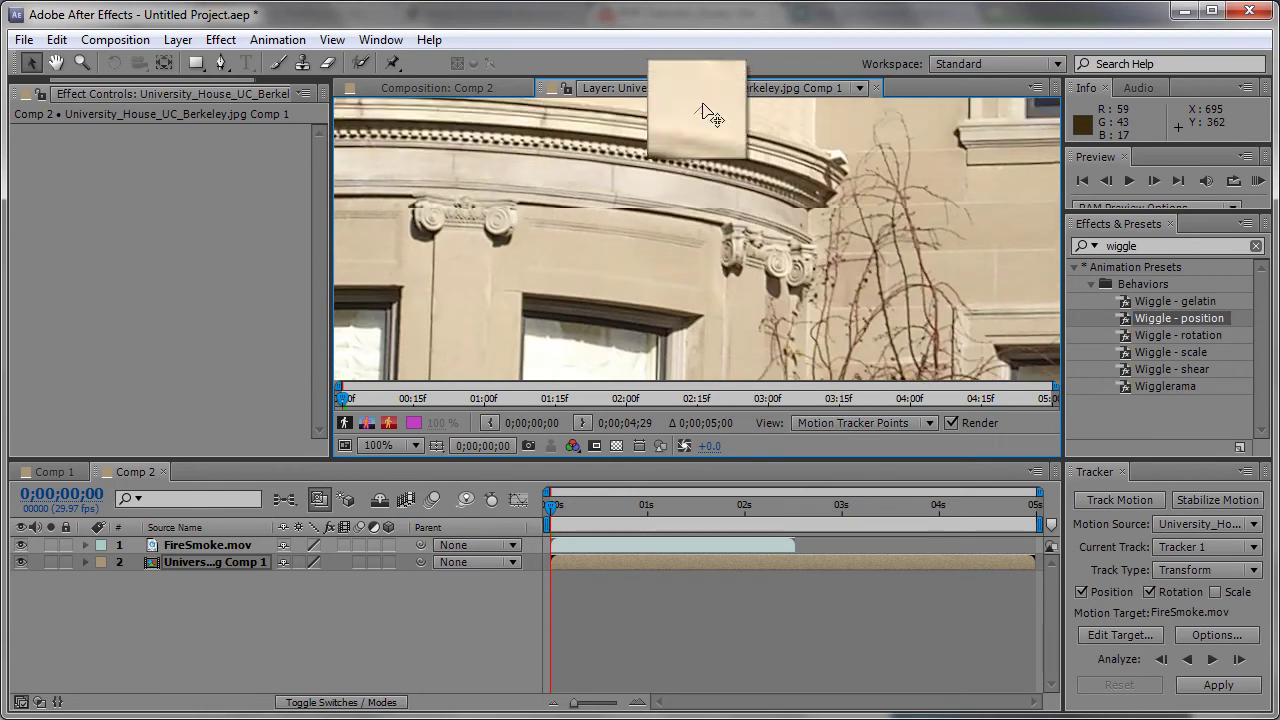
{"action": "left_click_drag", "start_coordinate": [718, 142], "coordinate": [732, 256]}
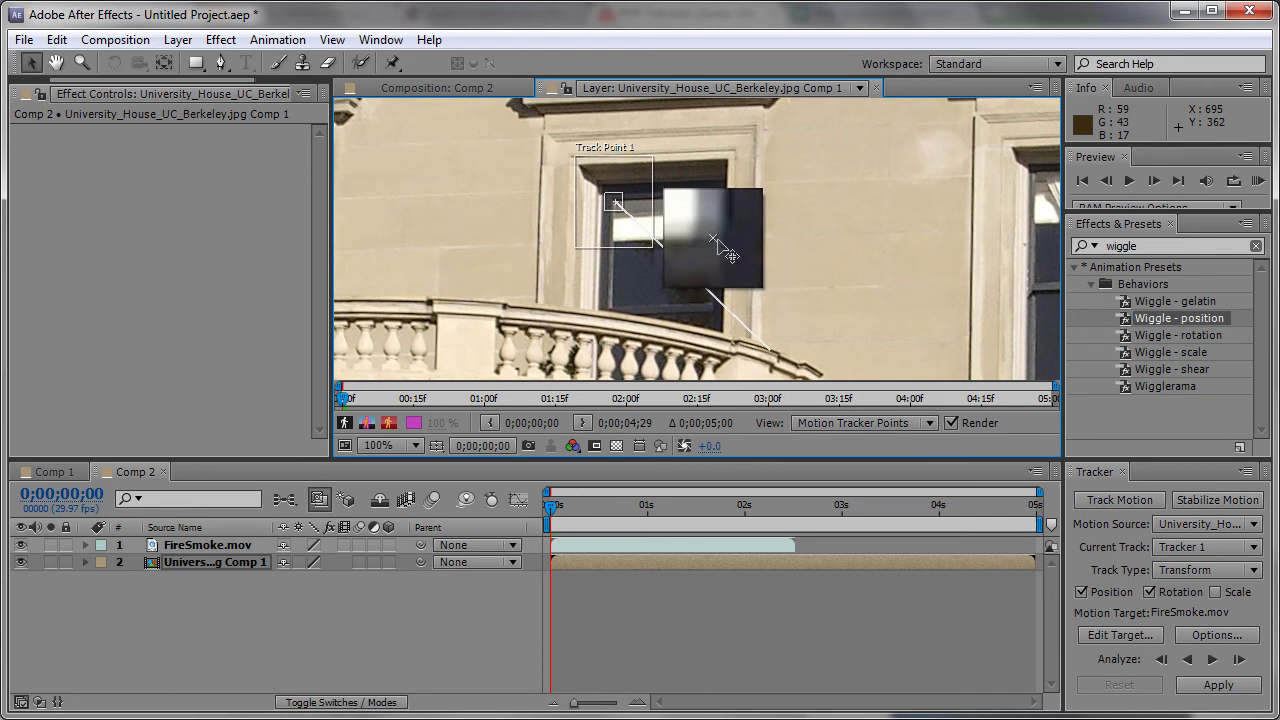
{"action": "left_click_drag", "start_coordinate": [732, 256], "coordinate": [731, 256]}
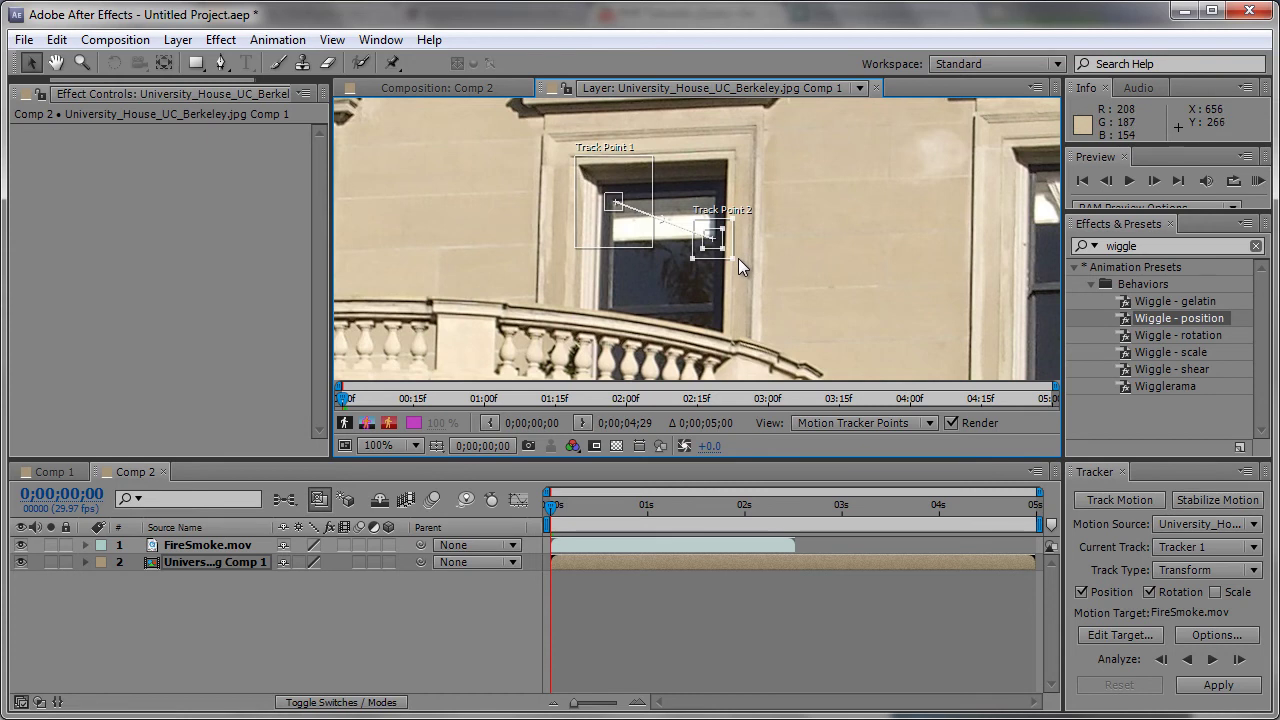
- Leave Scale tracking off and enlarge Track Point 2's search box around the window's right edge
{"action": "left_click", "coordinate": [1215, 592]}
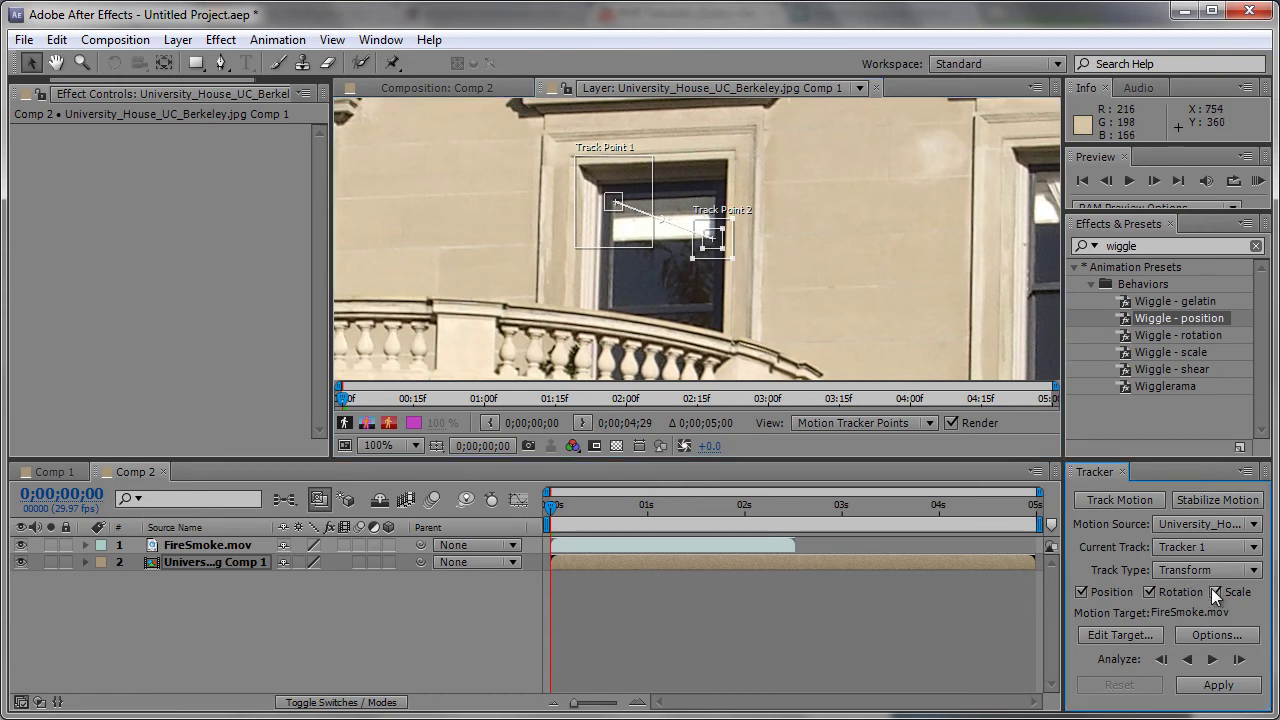
{"action": "left_click", "coordinate": [1215, 592]}
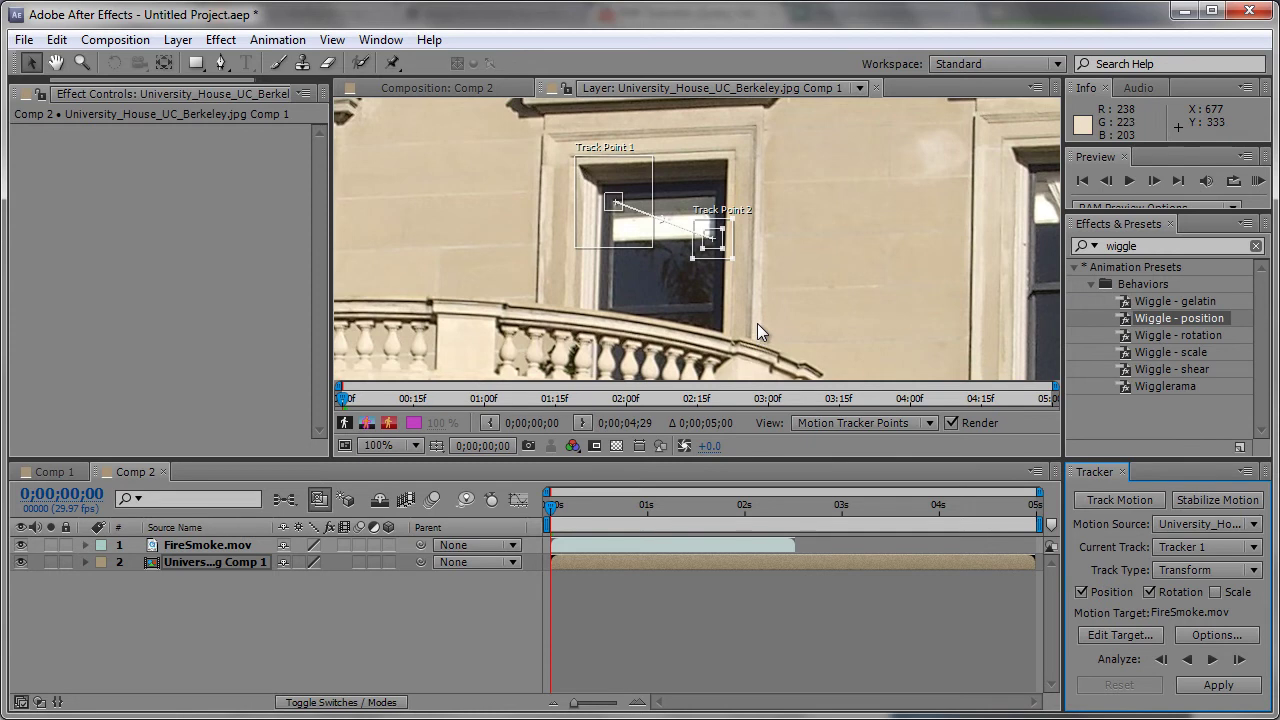
{"action": "left_click", "coordinate": [728, 252]}
{"action": "mouse_move", "coordinate": [728, 252]}
{"action": "left_mouse_down"}
{"action": "mouse_move", "coordinate": [741, 269]}
{"action": "mouse_move", "coordinate": [729, 277]}
{"action": "mouse_move", "coordinate": [724, 253]}
{"action": "left_mouse_up"}
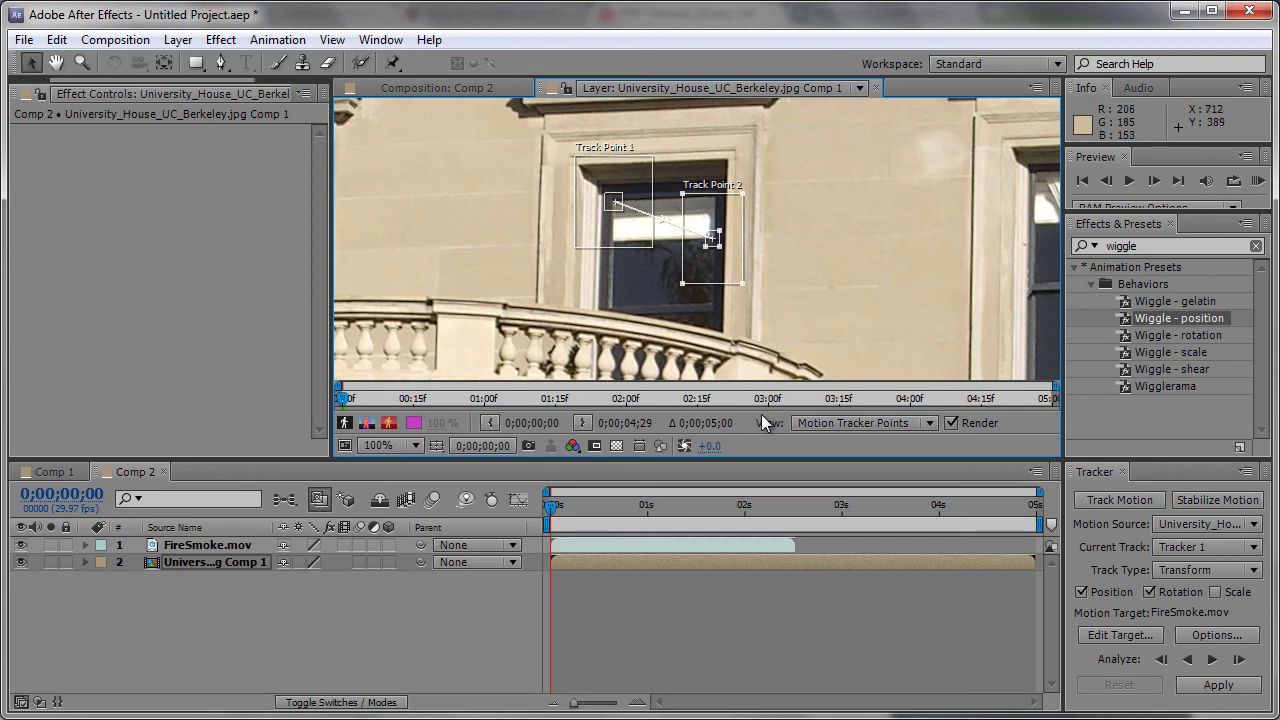
- Analyze both track points forward to 0;00;04;29, confirming FireSmoke.mov as the motion target
{"action": "left_click", "coordinate": [1212, 660]}
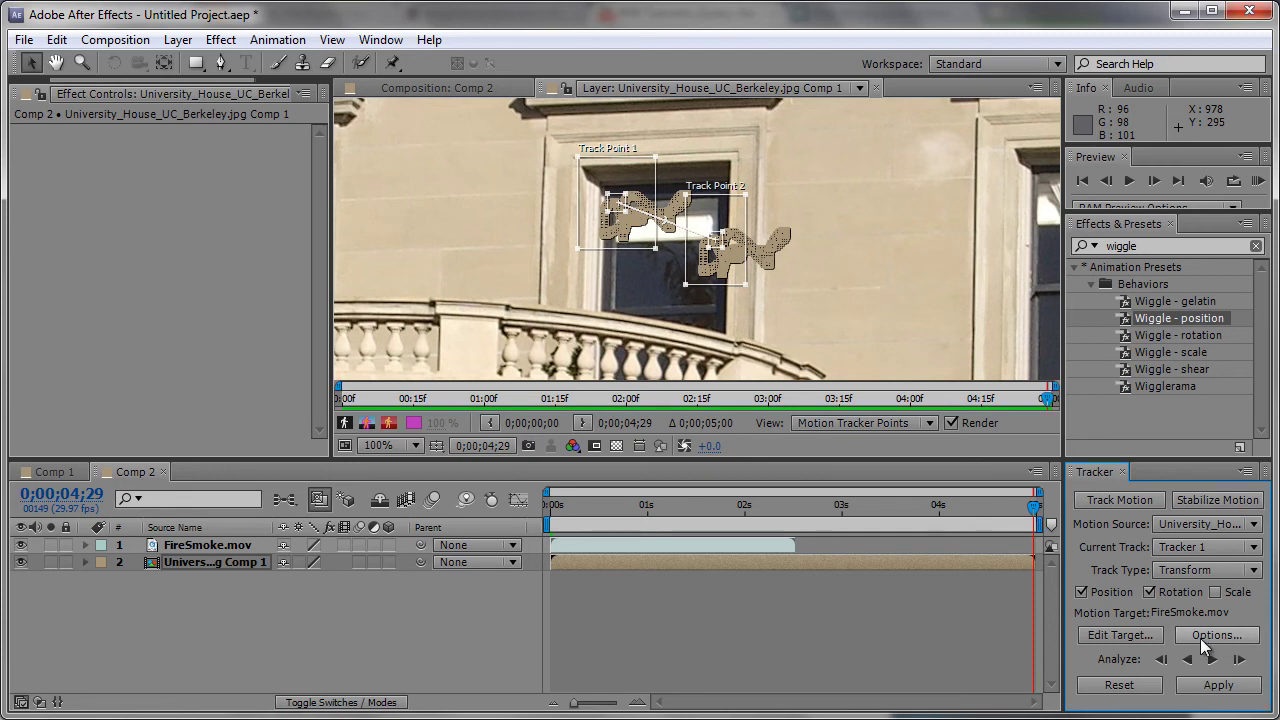
{"action": "left_click", "coordinate": [1141, 639]}
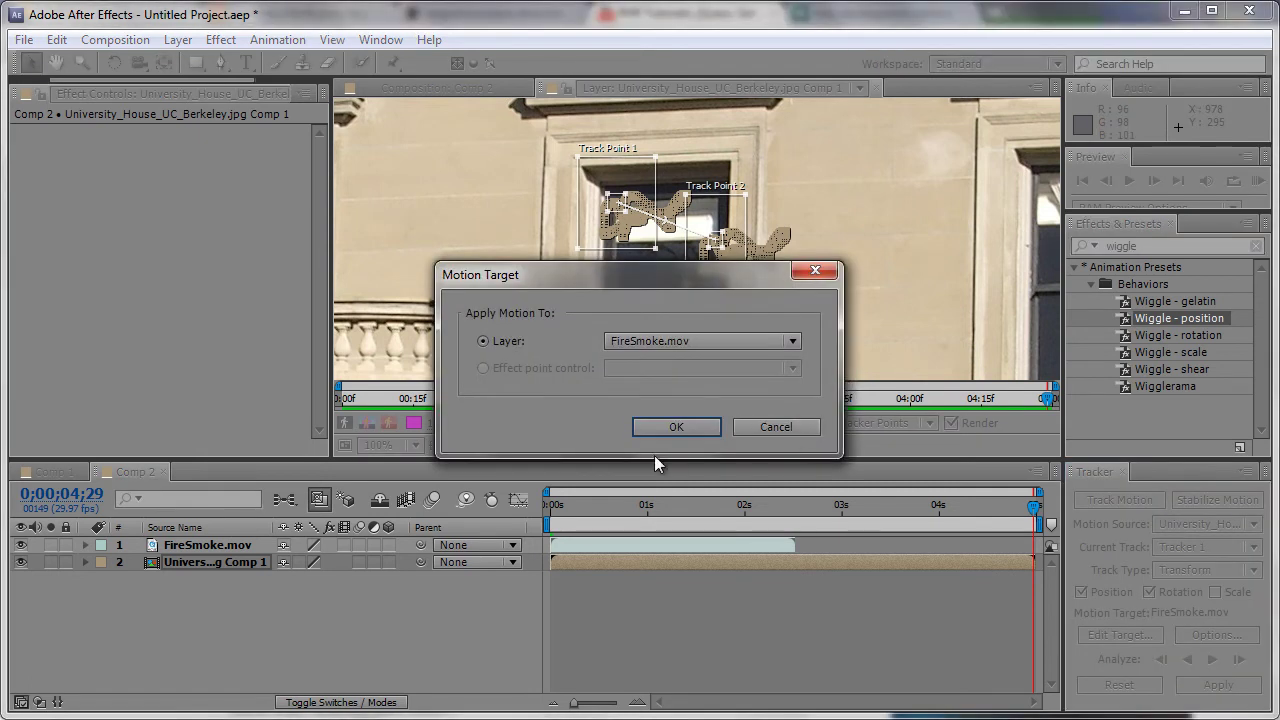
{"action": "left_click", "coordinate": [755, 424]}
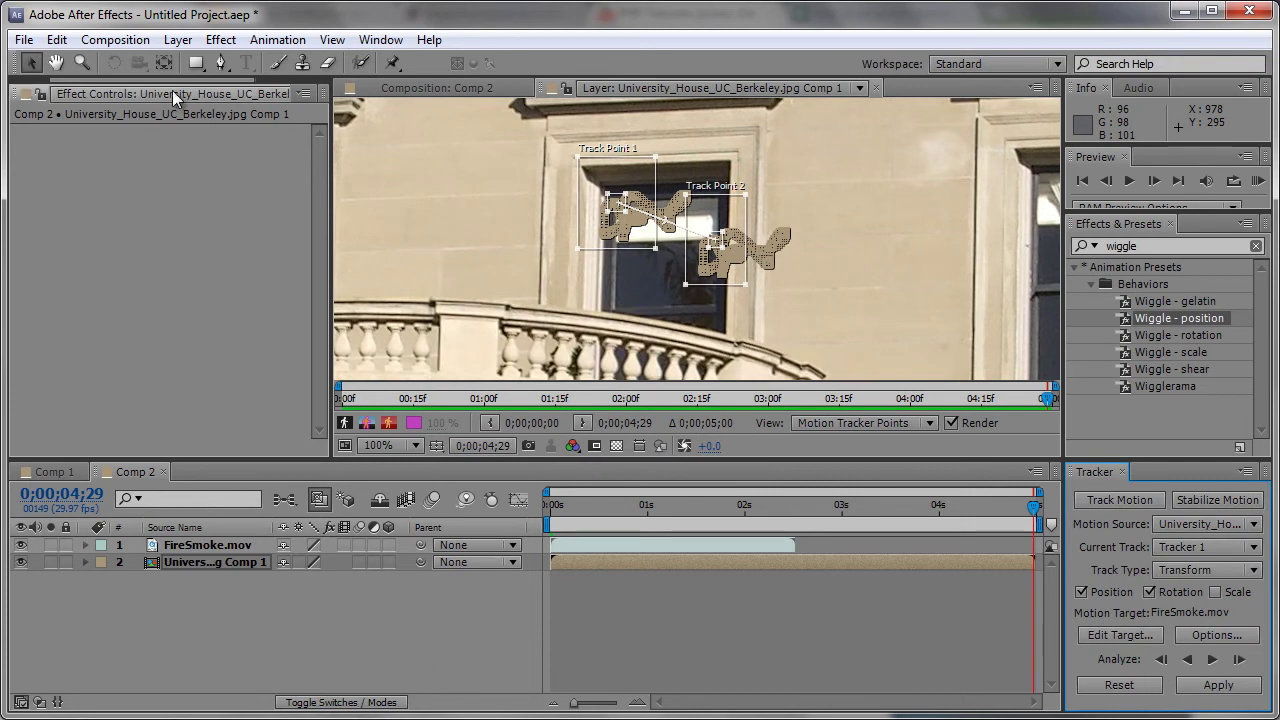
{"action": "scroll", "coordinate": [5, 90], "scroll_direction": "up", "scroll_amount": 2}
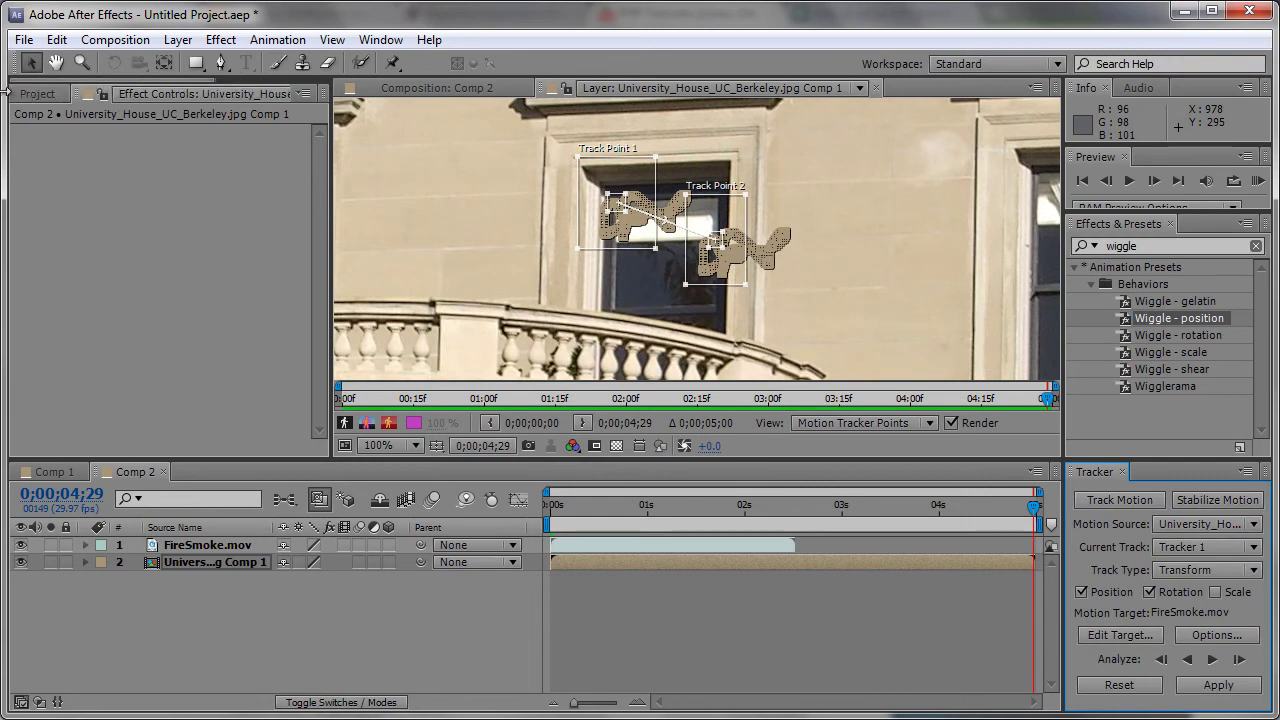
{"action": "left_click", "coordinate": [37, 93]}
- Create Null 2 with Layer > New > Null Object at the top of Comp 2
{"action": "left_click", "coordinate": [178, 40]}
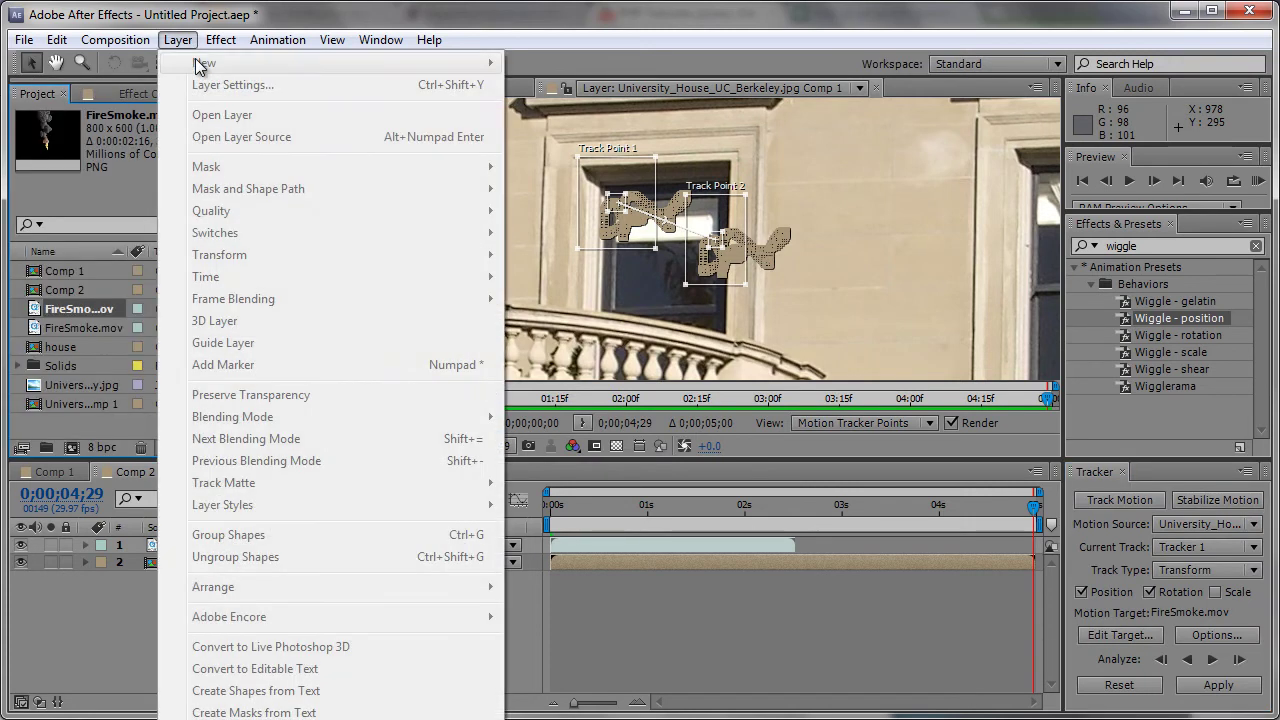
{"action": "left_click", "coordinate": [78, 650]}
{"action": "left_click", "coordinate": [178, 40]}
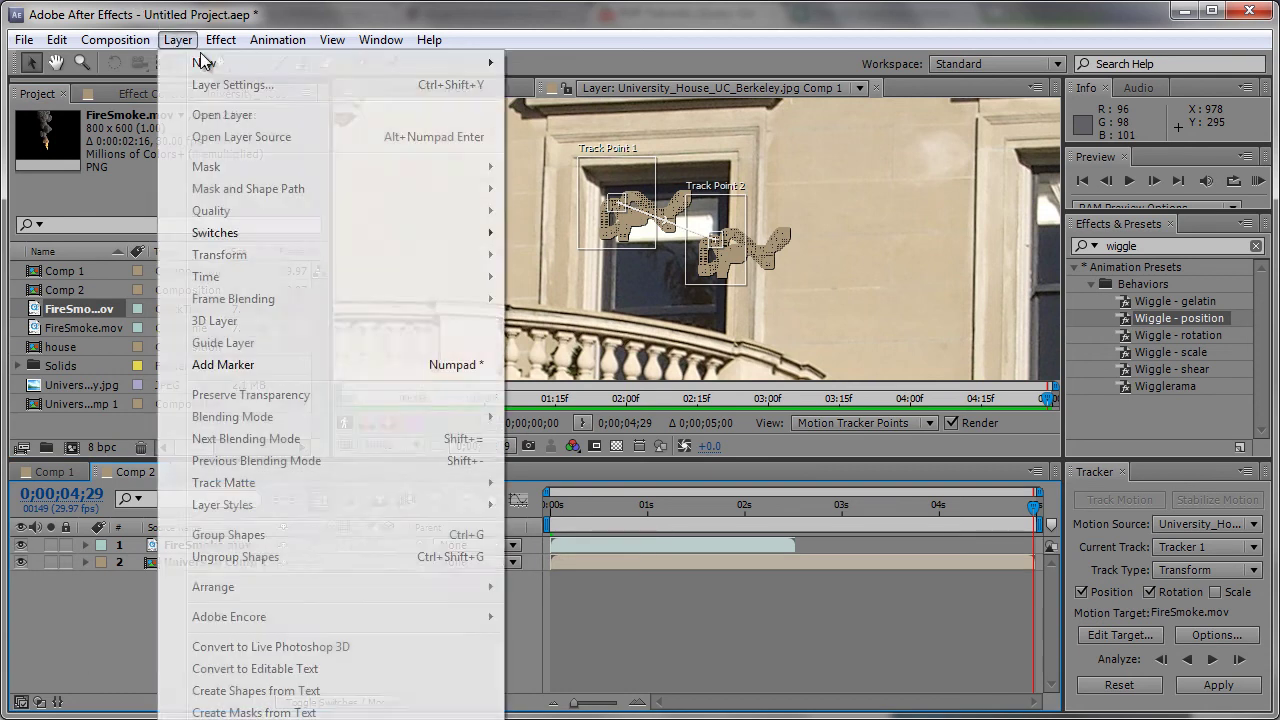
{"action": "mouse_move", "coordinate": [206, 63]}
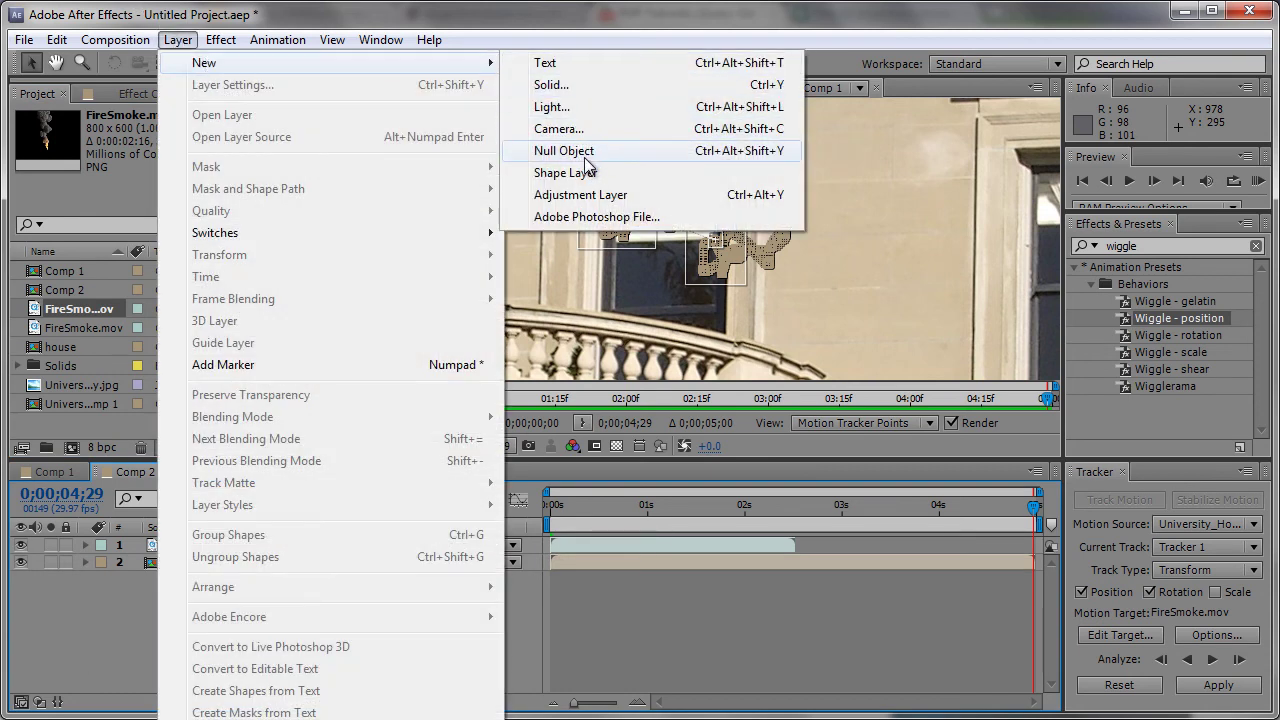
{"action": "left_click", "coordinate": [564, 151]}
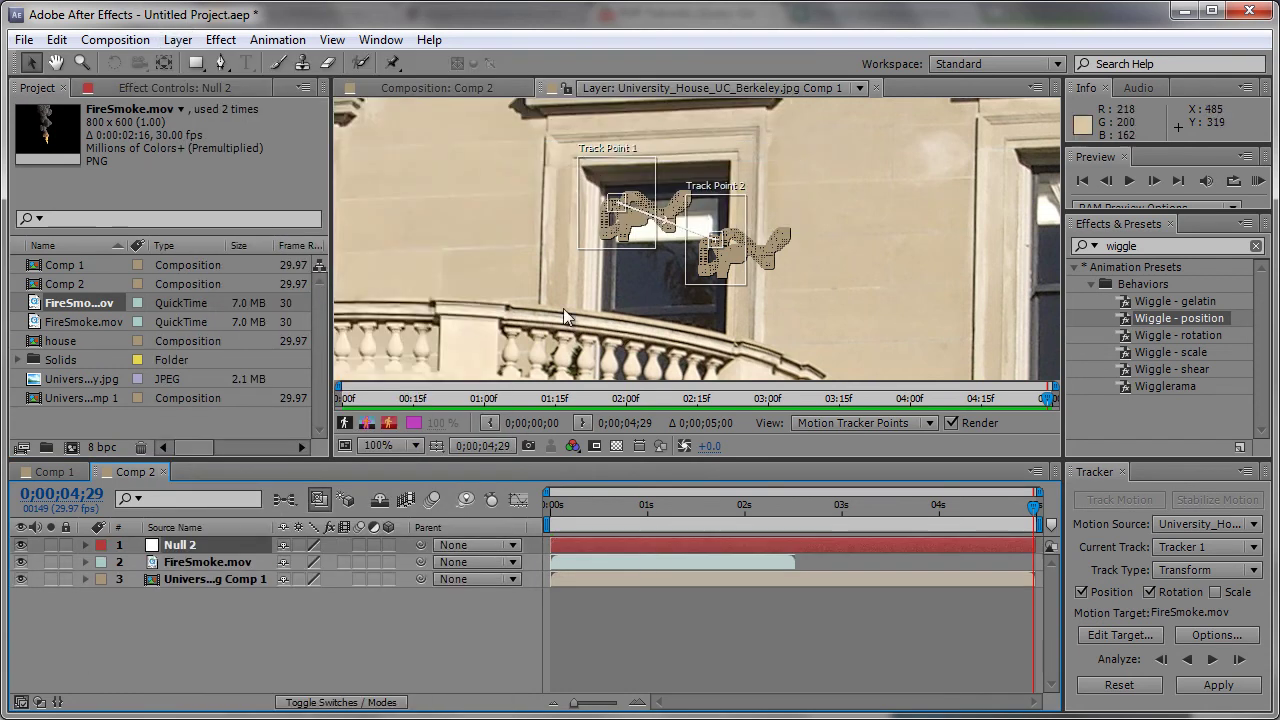
{"action": "scroll", "coordinate": [563, 308], "scroll_direction": "down", "scroll_amount": 2}
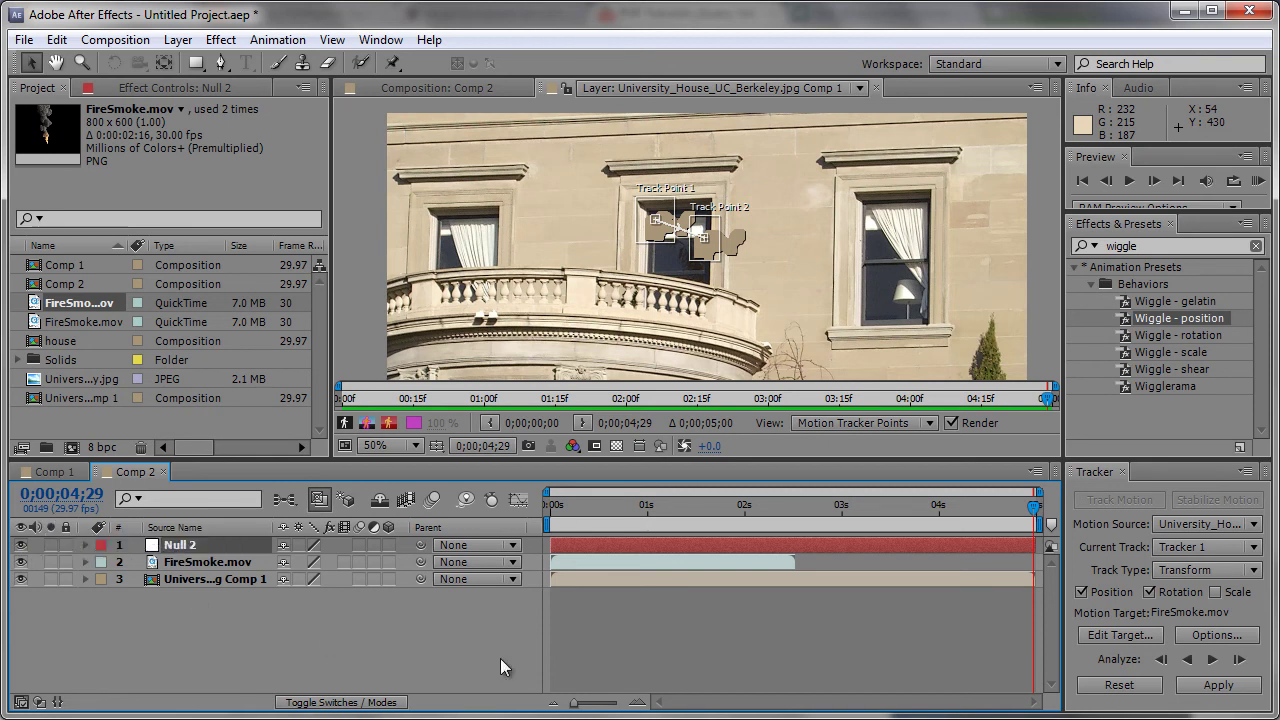
- Change the tracker's motion target layer from FireSmoke.mov to Null 2
{"action": "left_click", "coordinate": [1091, 628]}
{"action": "left_click", "coordinate": [670, 340]}
{"action": "left_click", "coordinate": [677, 366]}
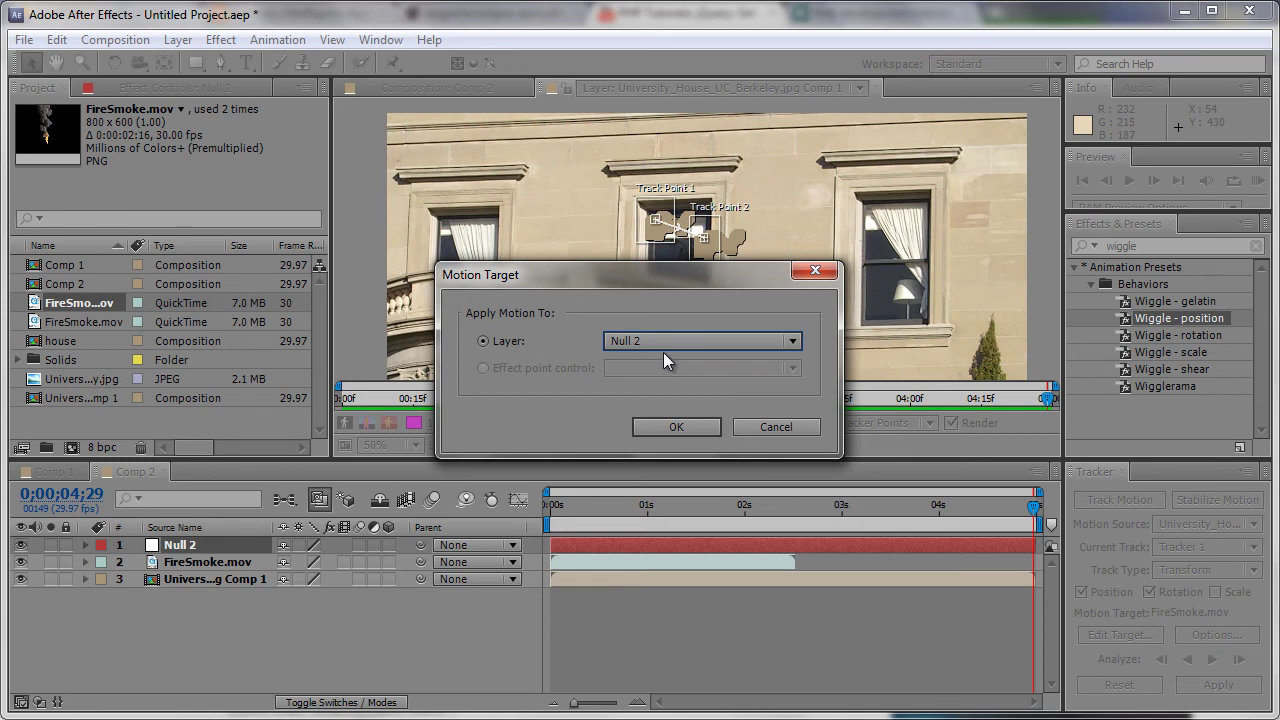
{"action": "left_click", "coordinate": [695, 428]}
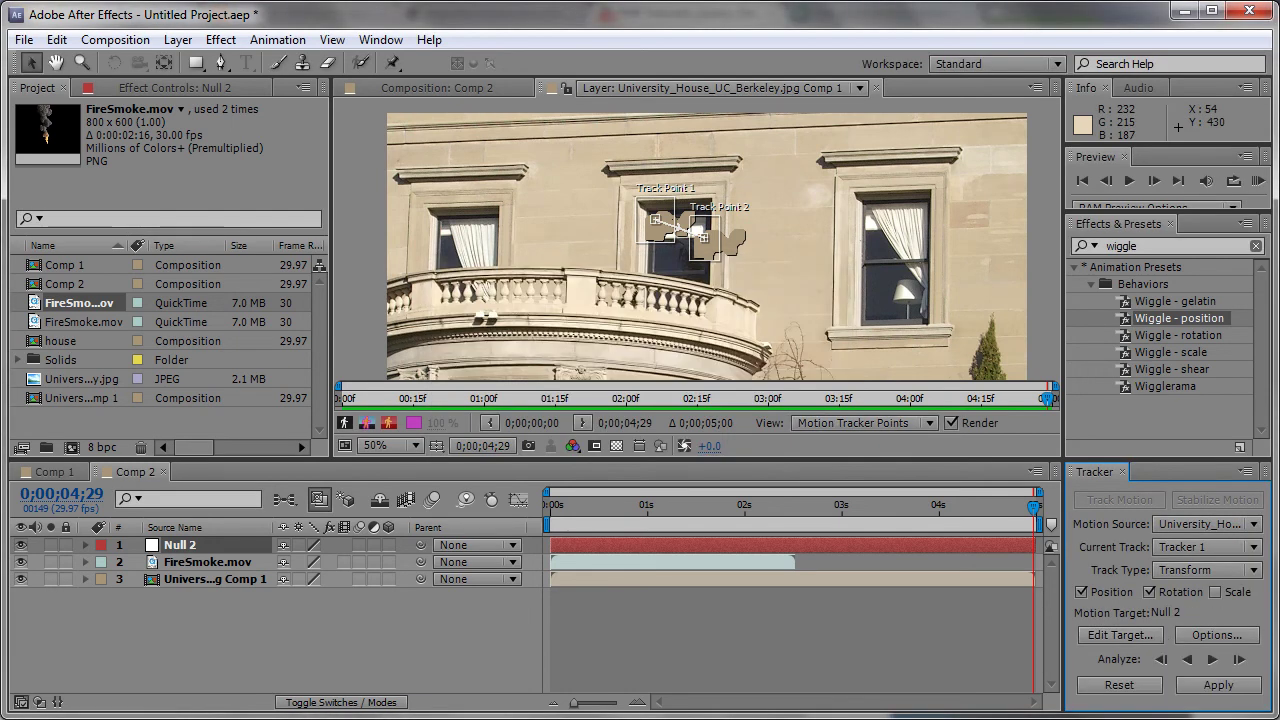
- Apply the tracked position and rotation in X and Y, then scrub to check it
{"action": "left_click", "coordinate": [1207, 688]}
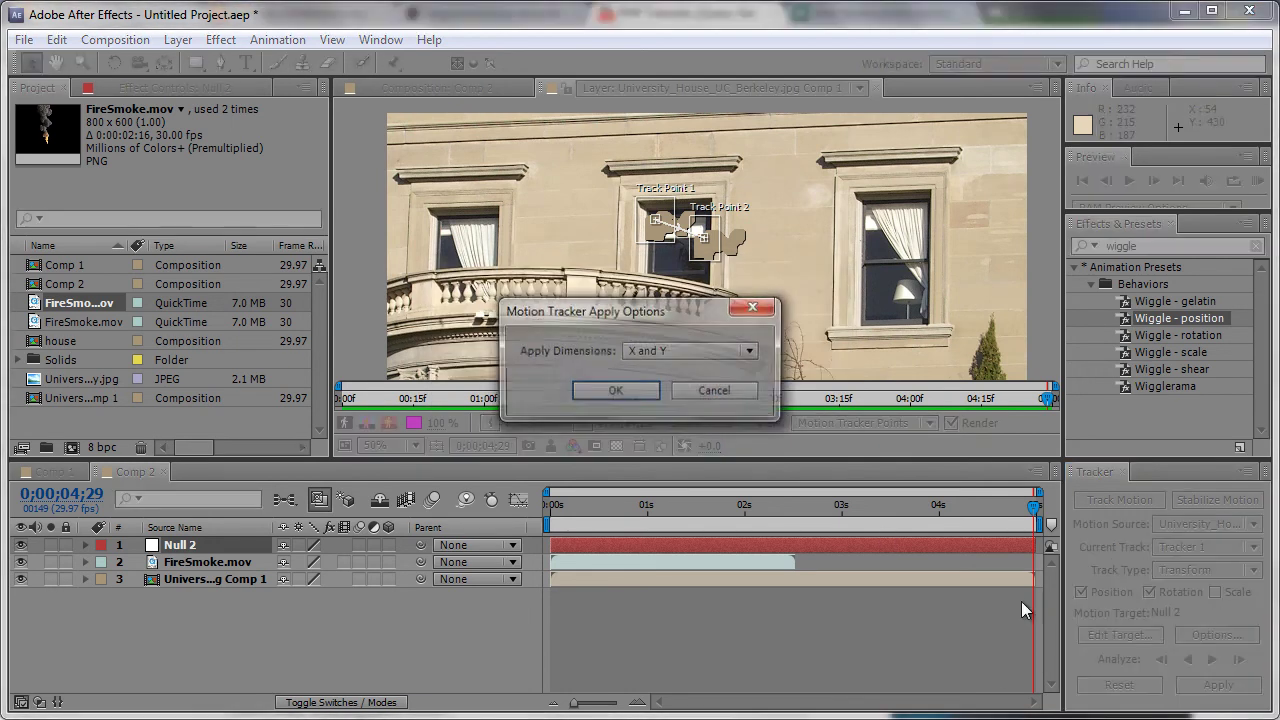
{"action": "left_click", "coordinate": [690, 351]}
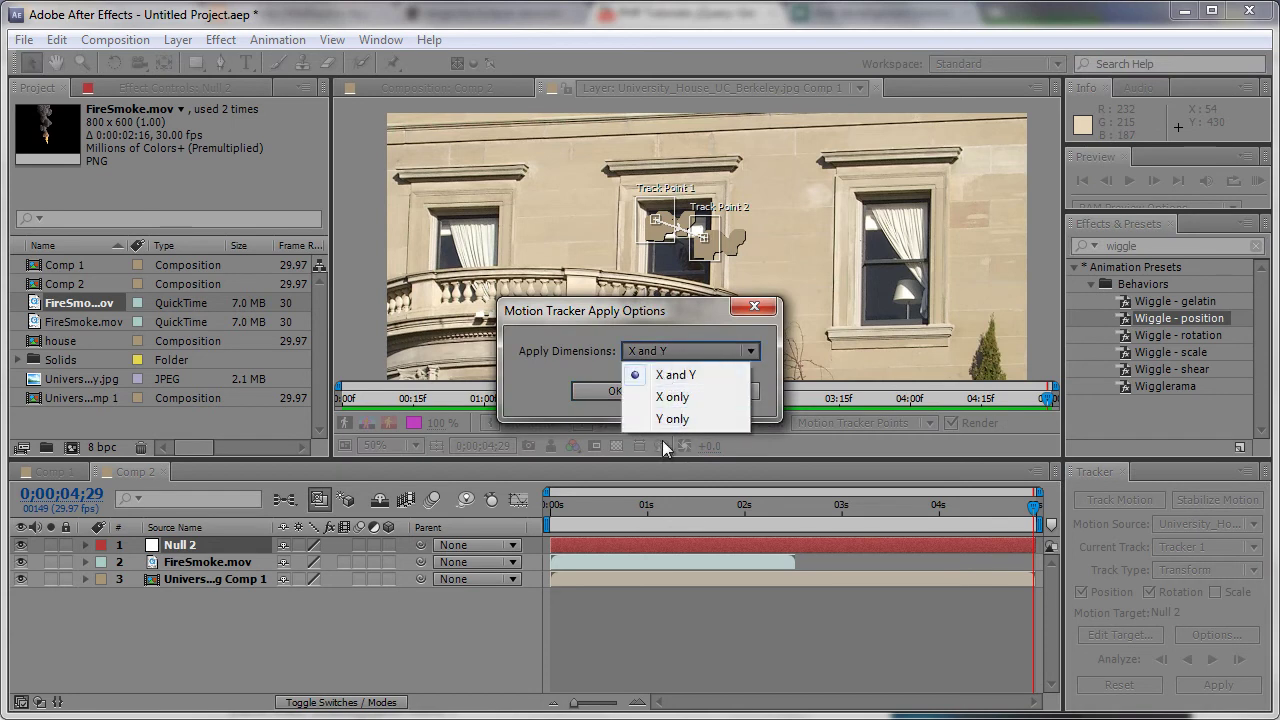
{"action": "left_click", "coordinate": [677, 378]}
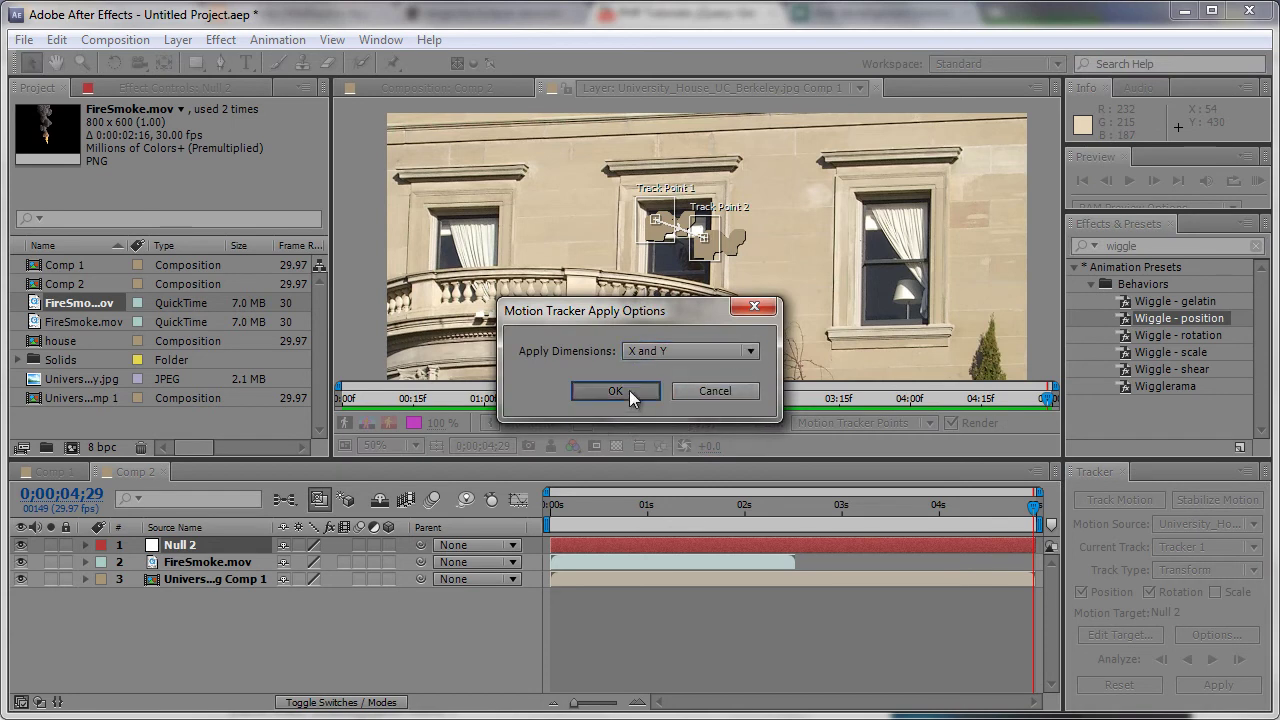
{"action": "left_click", "coordinate": [629, 390]}
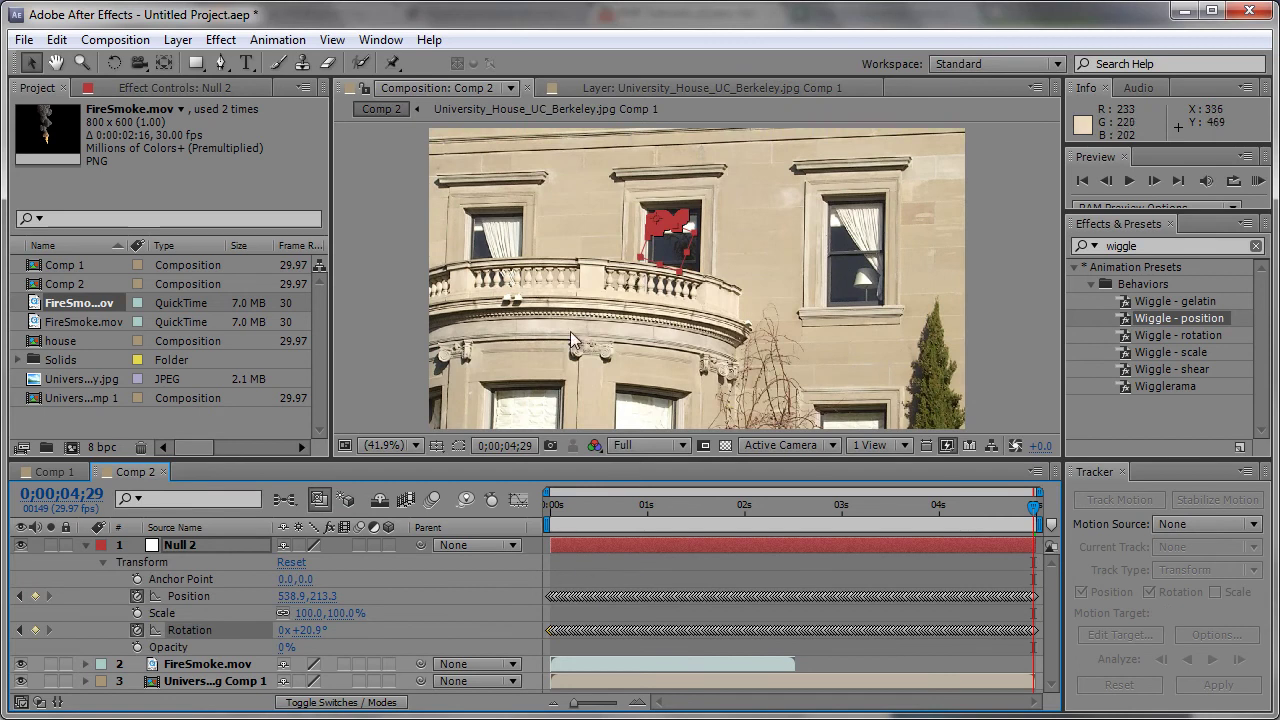
{"action": "left_click_drag", "start_coordinate": [884, 508], "coordinate": [657, 505]}
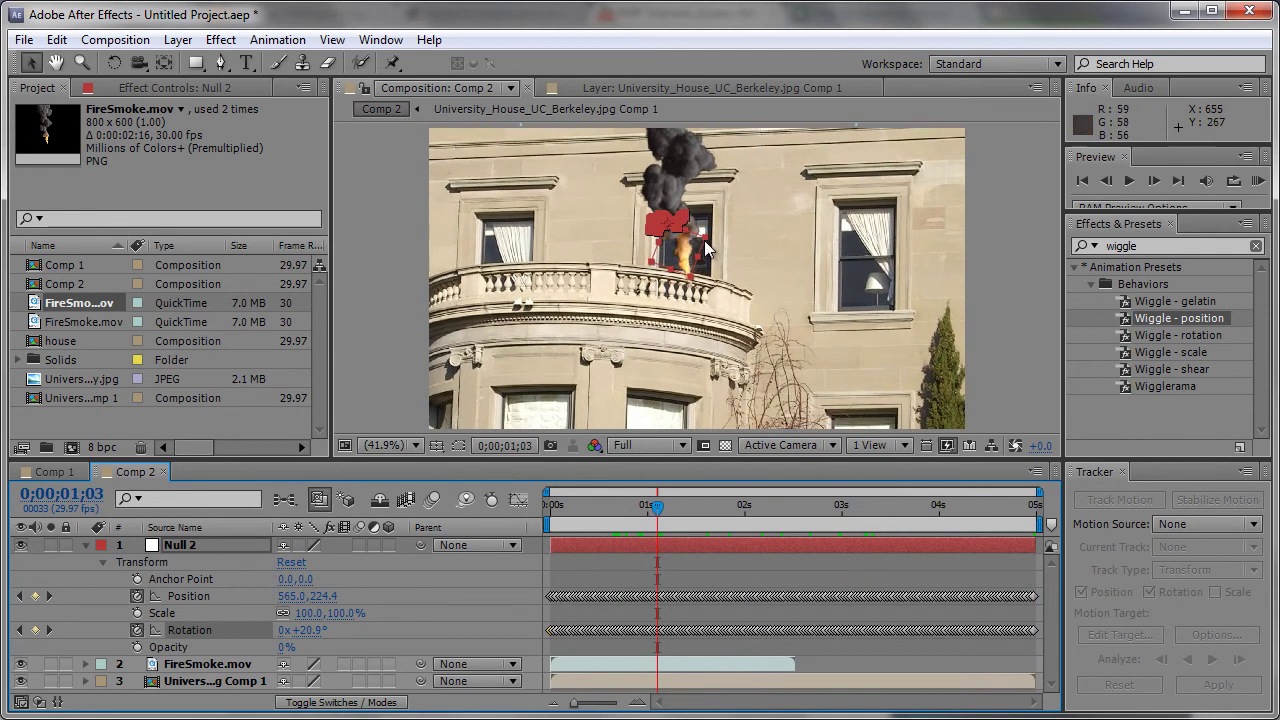
{"action": "left_click_drag", "start_coordinate": [657, 506], "coordinate": [819, 506]}
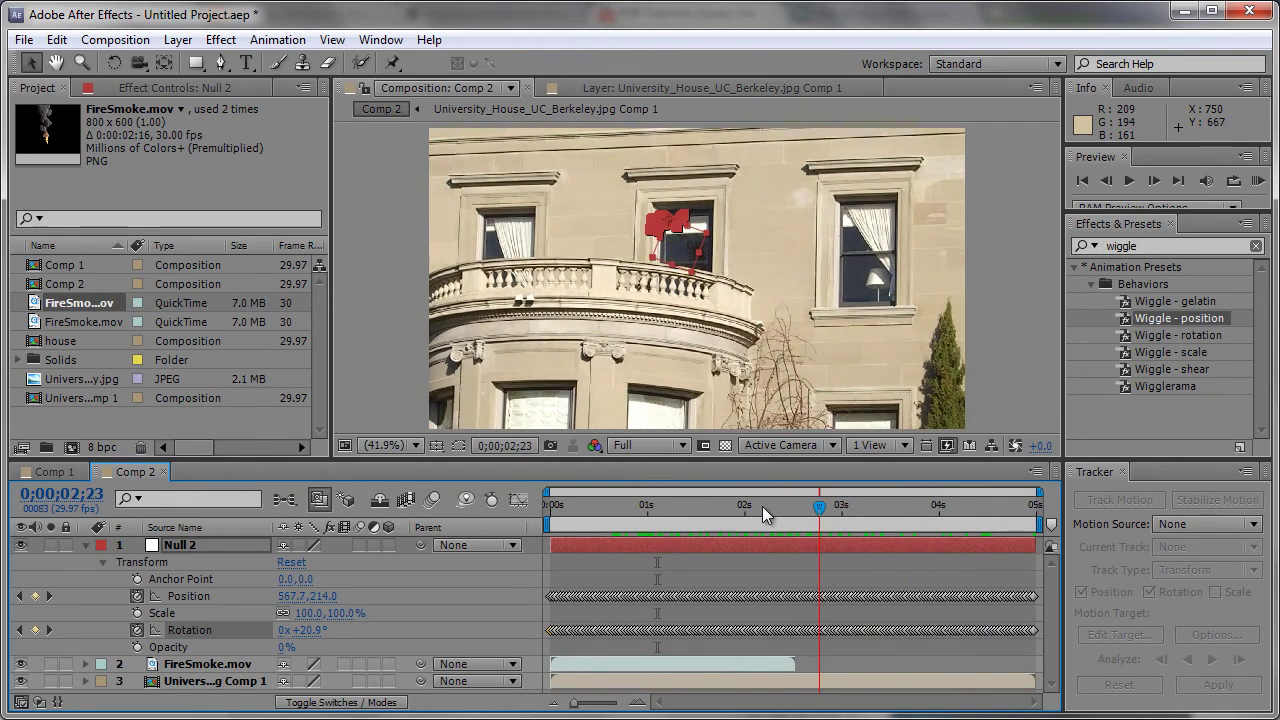
{"action": "left_click", "coordinate": [87, 545]}
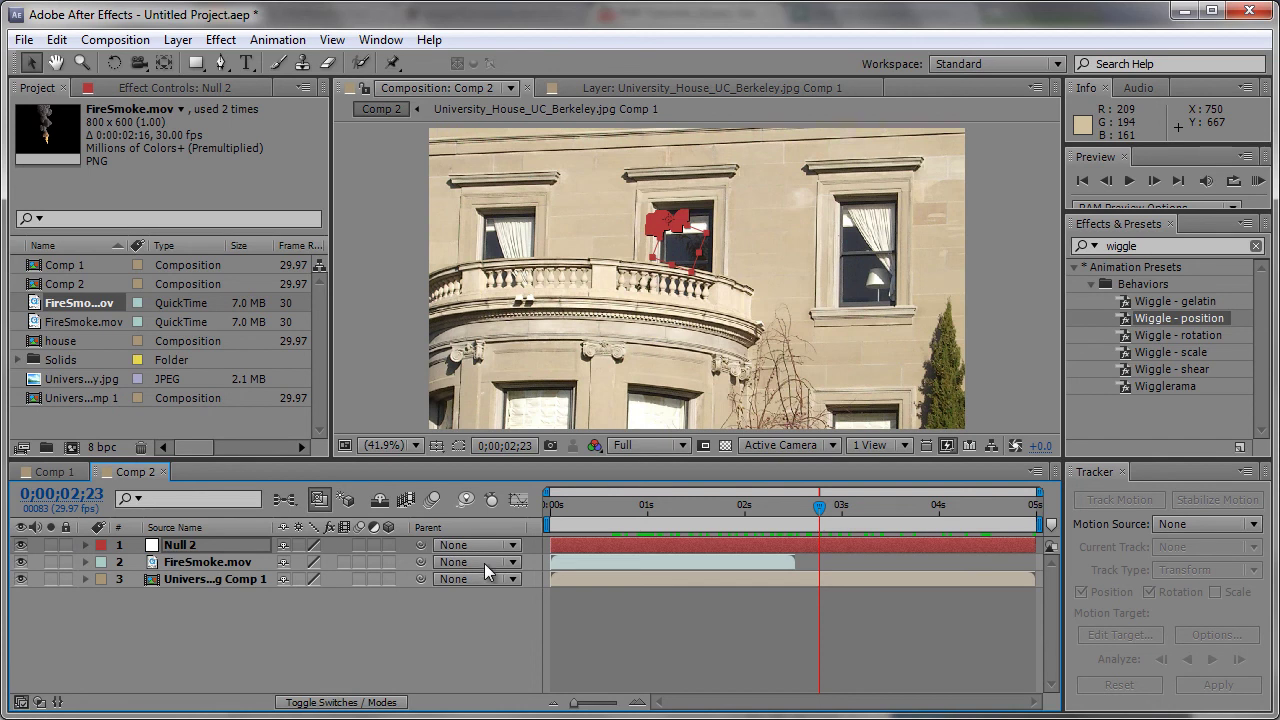
- Parent FireSmoke.mov to 1. Null 2 and turn off Null 2's visibility
{"action": "left_click", "coordinate": [484, 563]}
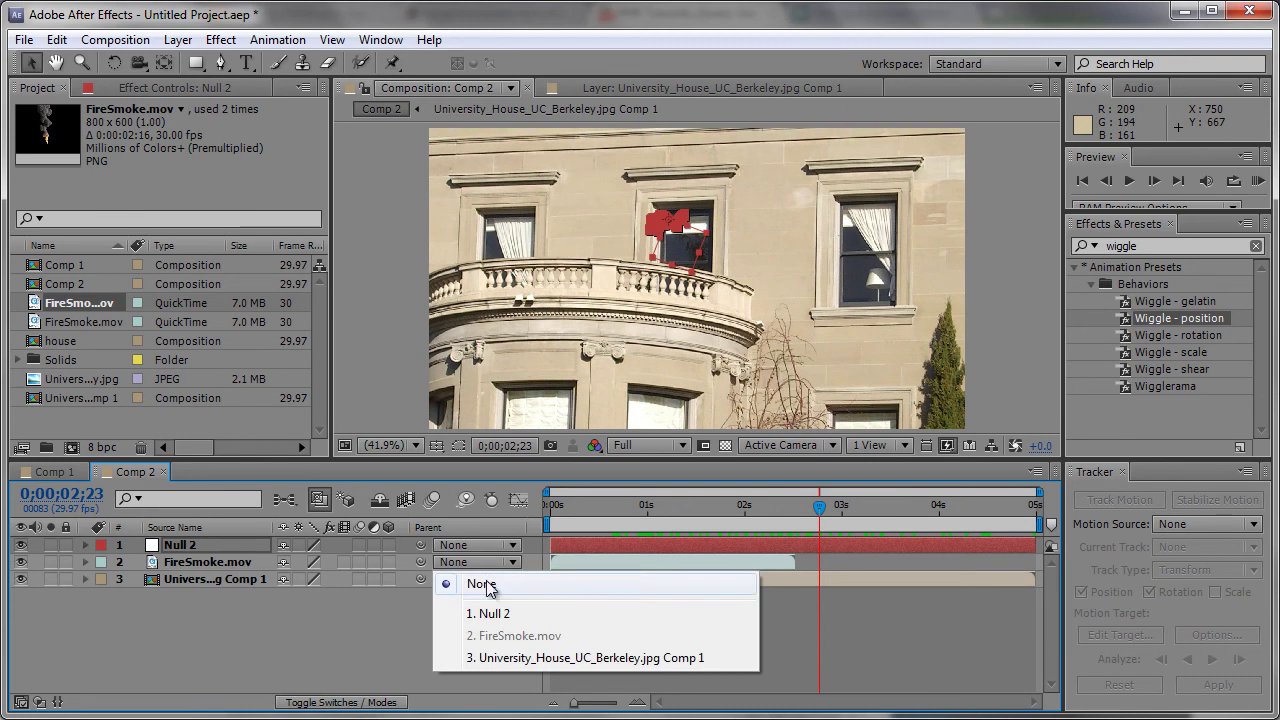
{"action": "left_click", "coordinate": [493, 613]}
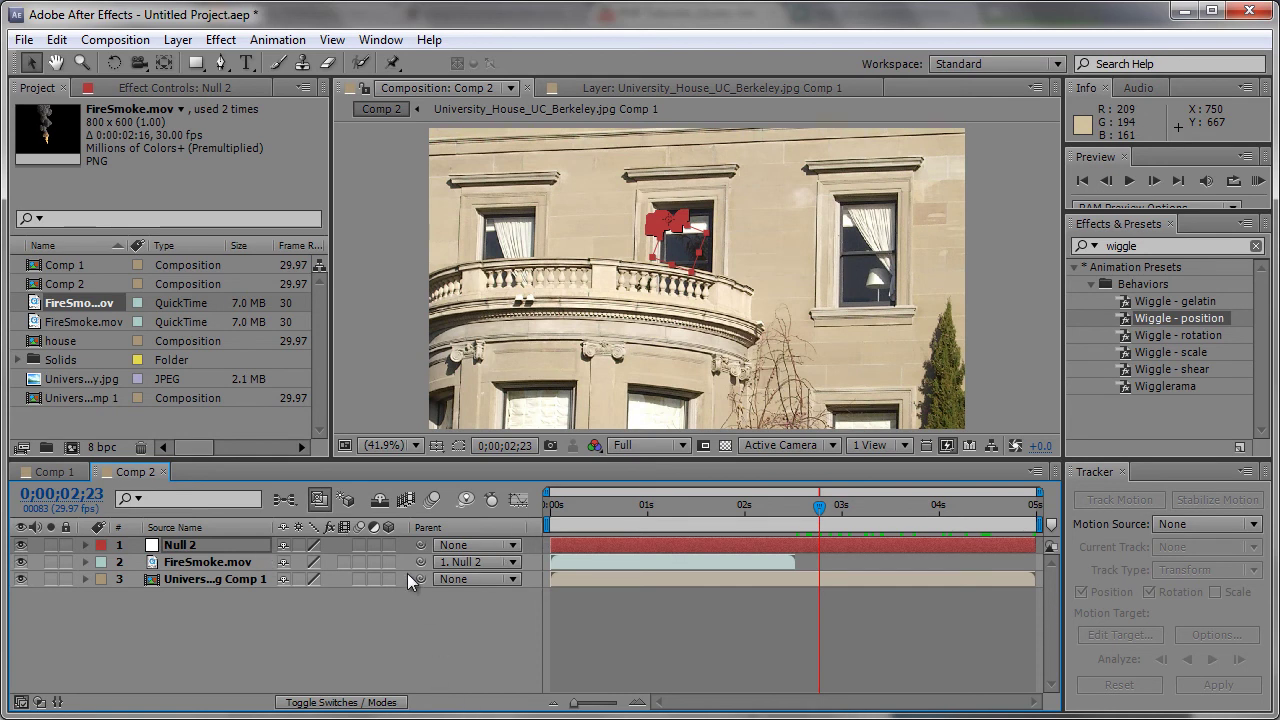
{"action": "mouse_move", "coordinate": [421, 562]}
{"action": "left_mouse_down"}
{"action": "mouse_move", "coordinate": [184, 635]}
{"action": "mouse_move", "coordinate": [126, 543]}
{"action": "left_mouse_up"}
{"action": "left_click", "coordinate": [20, 544]}
{"action": "left_click", "coordinate": [598, 500]}
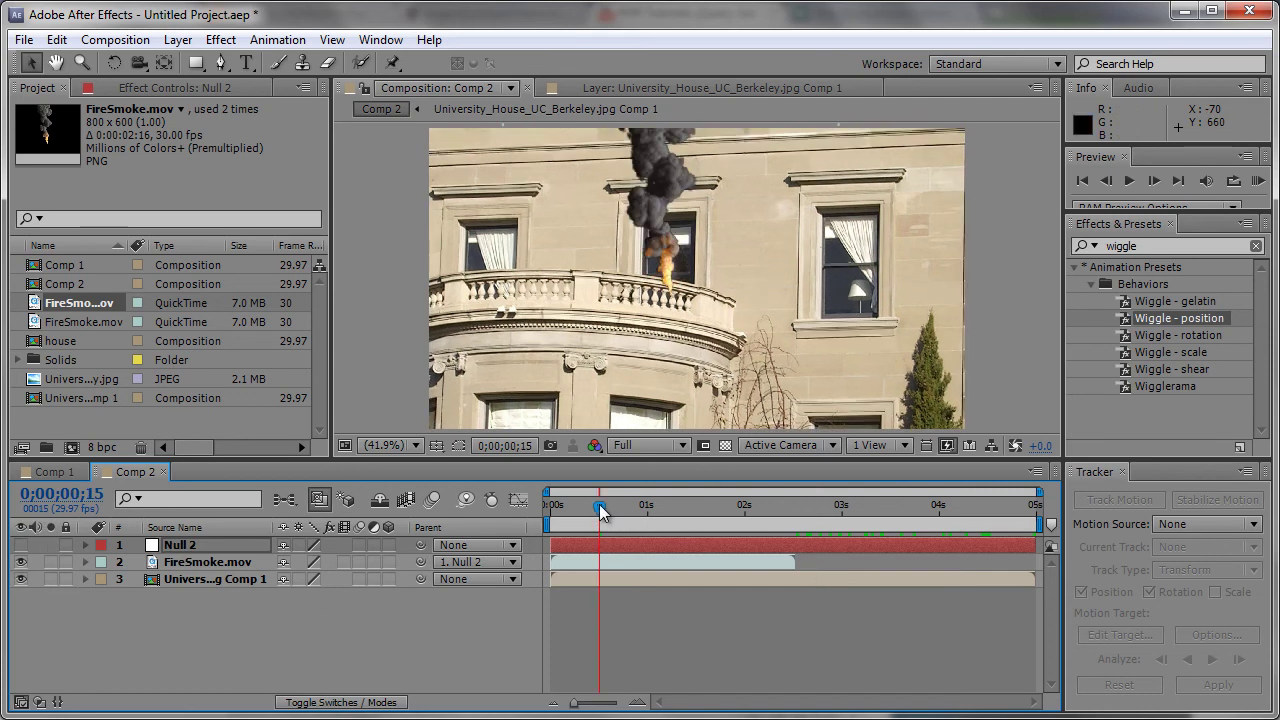
- Trace a closed four-point Pen mask around the balcony railing on FireSmoke.mov
{"action": "left_click", "coordinate": [684, 243]}
{"action": "scroll", "coordinate": [684, 243], "scroll_direction": "up", "scroll_amount": 3}
{"action": "scroll", "coordinate": [684, 243], "scroll_direction": "up", "scroll_amount": 4}
{"action": "scroll", "coordinate": [605, 236], "scroll_direction": "down", "scroll_amount": 2}
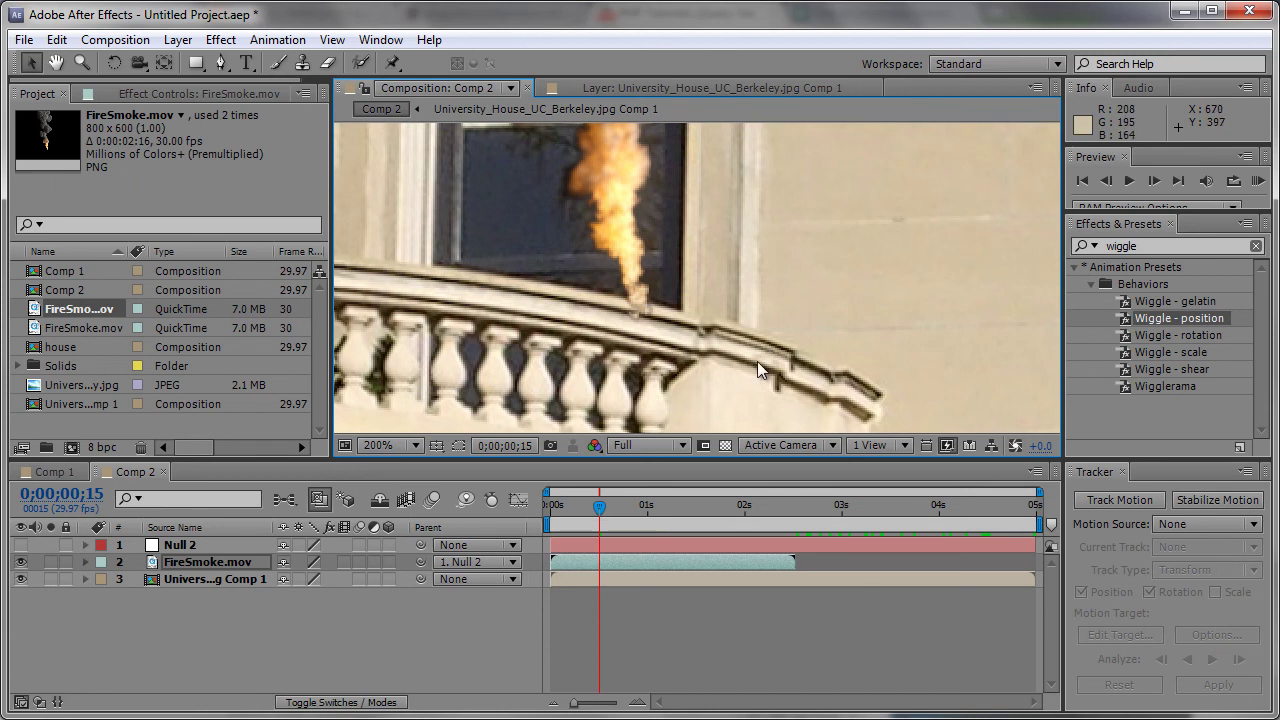
{"action": "left_click", "coordinate": [222, 62]}
{"action": "left_click", "coordinate": [471, 270]}
{"action": "left_click", "coordinate": [623, 298]}
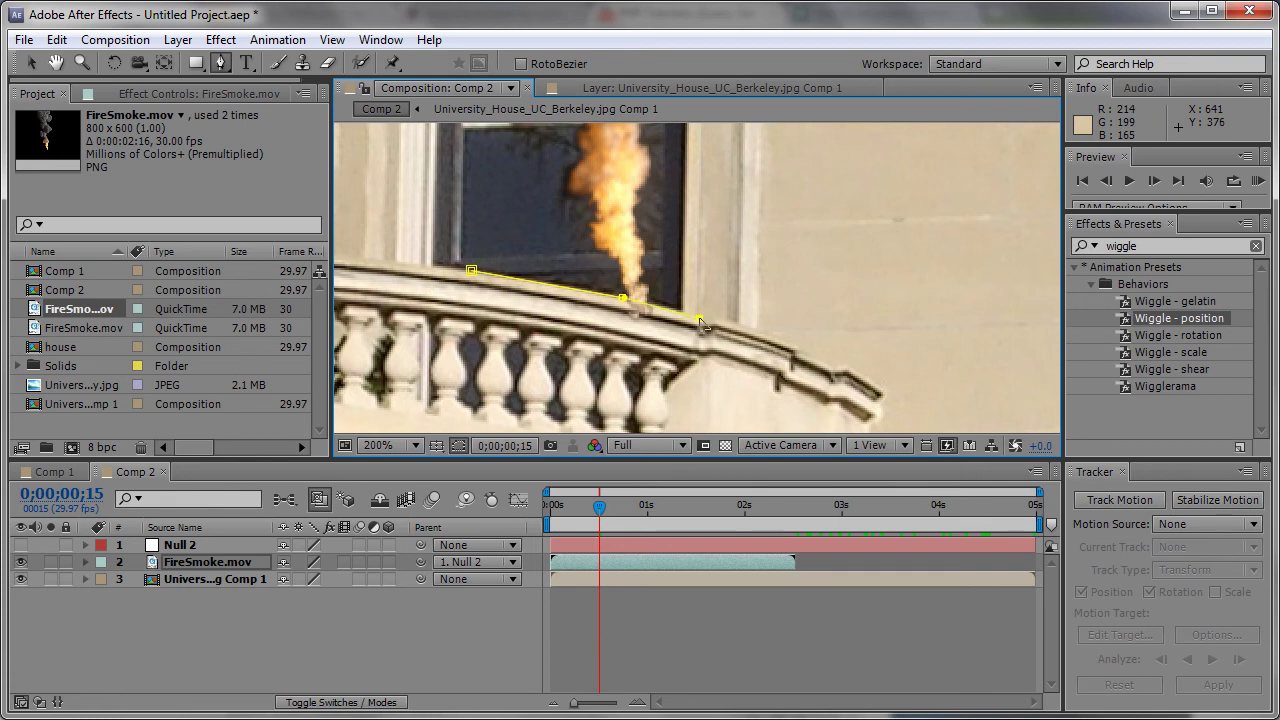
{"action": "left_click", "coordinate": [690, 346]}
{"action": "left_click", "coordinate": [374, 333]}
{"action": "left_click", "coordinate": [471, 271]}
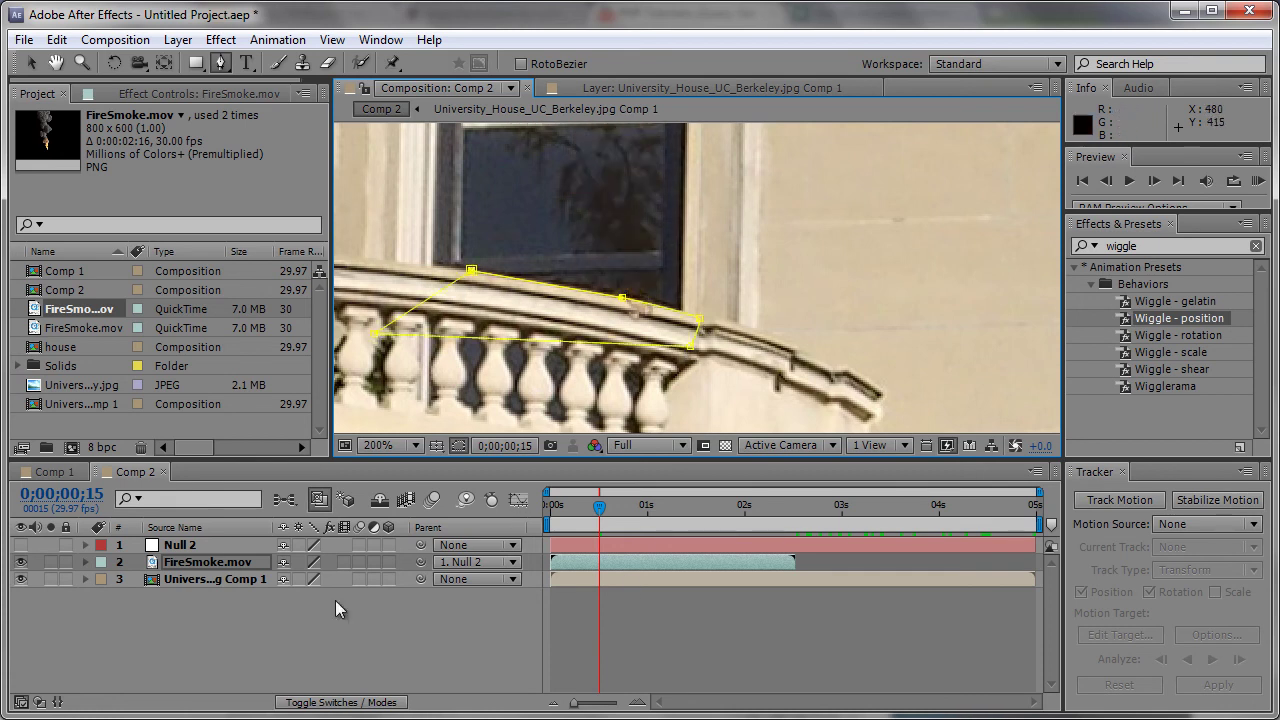
- Set Mask 1's mode to Subtract so the railing hides the flames
{"action": "left_click", "coordinate": [197, 562]}
{"action": "key", "text": "m"}
{"action": "key", "text": "m"}
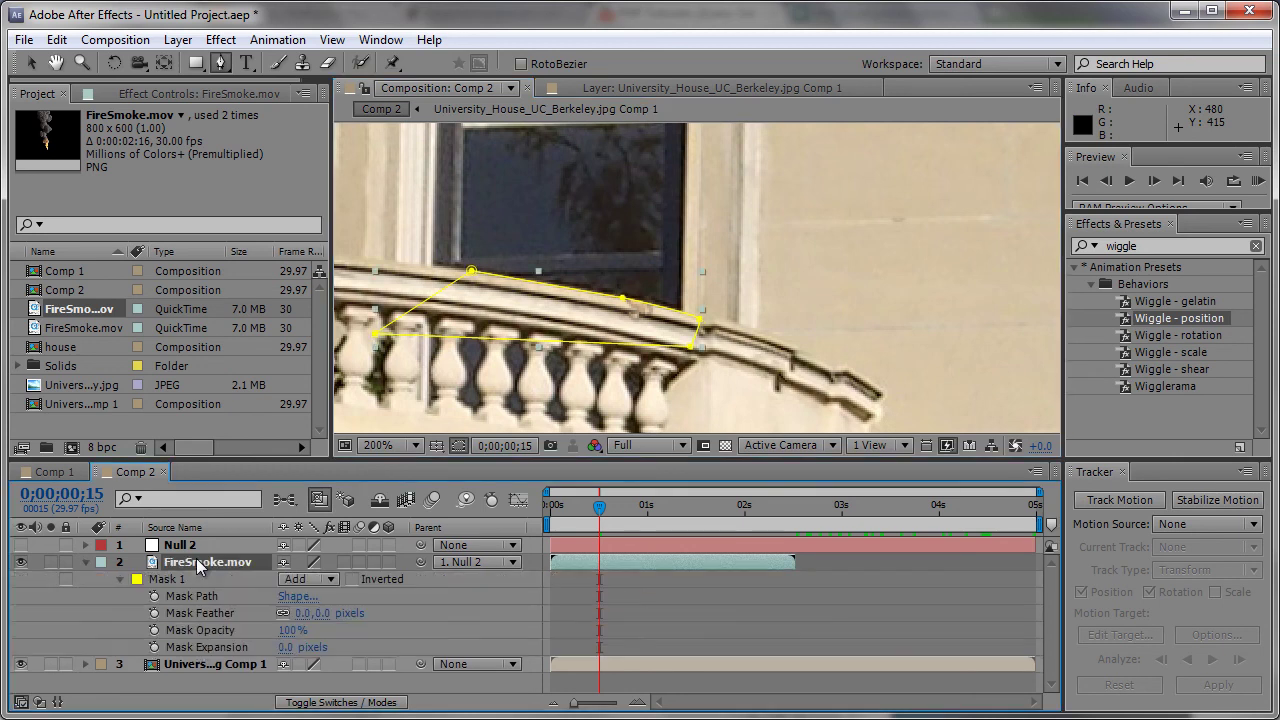
{"action": "left_click", "coordinate": [298, 580]}
{"action": "left_click", "coordinate": [349, 646]}
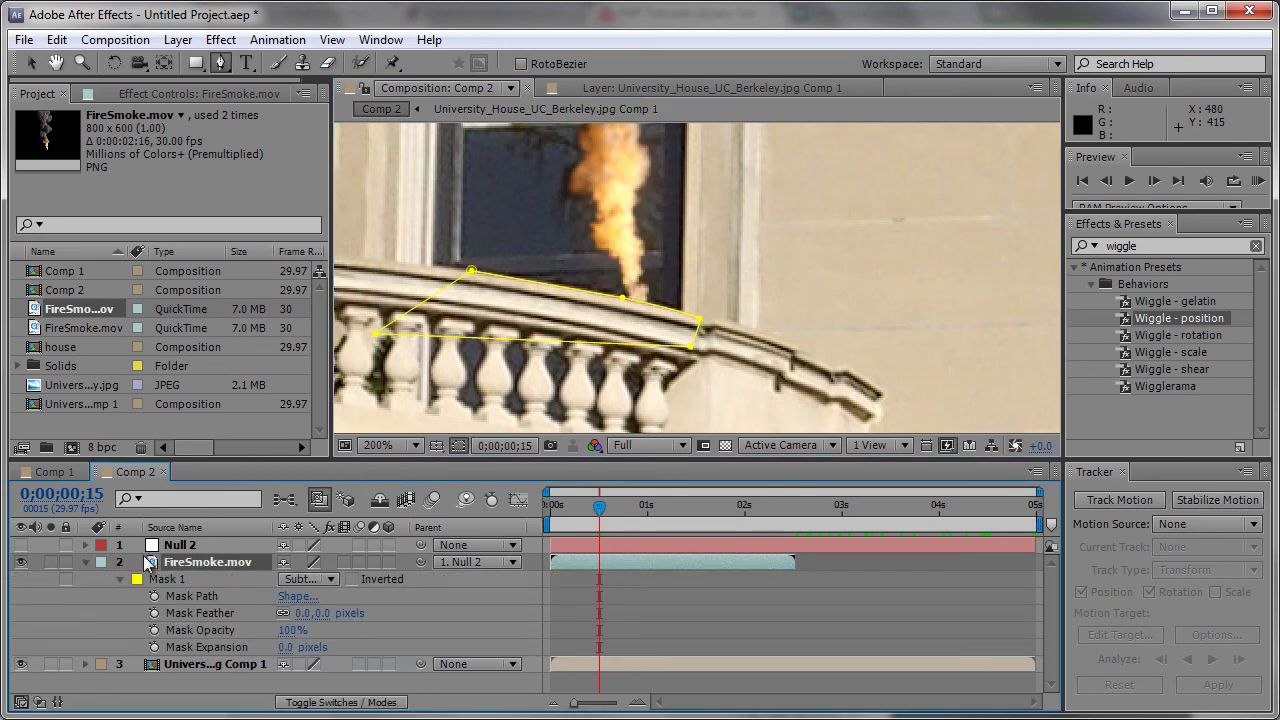
{"action": "left_click", "coordinate": [86, 562]}
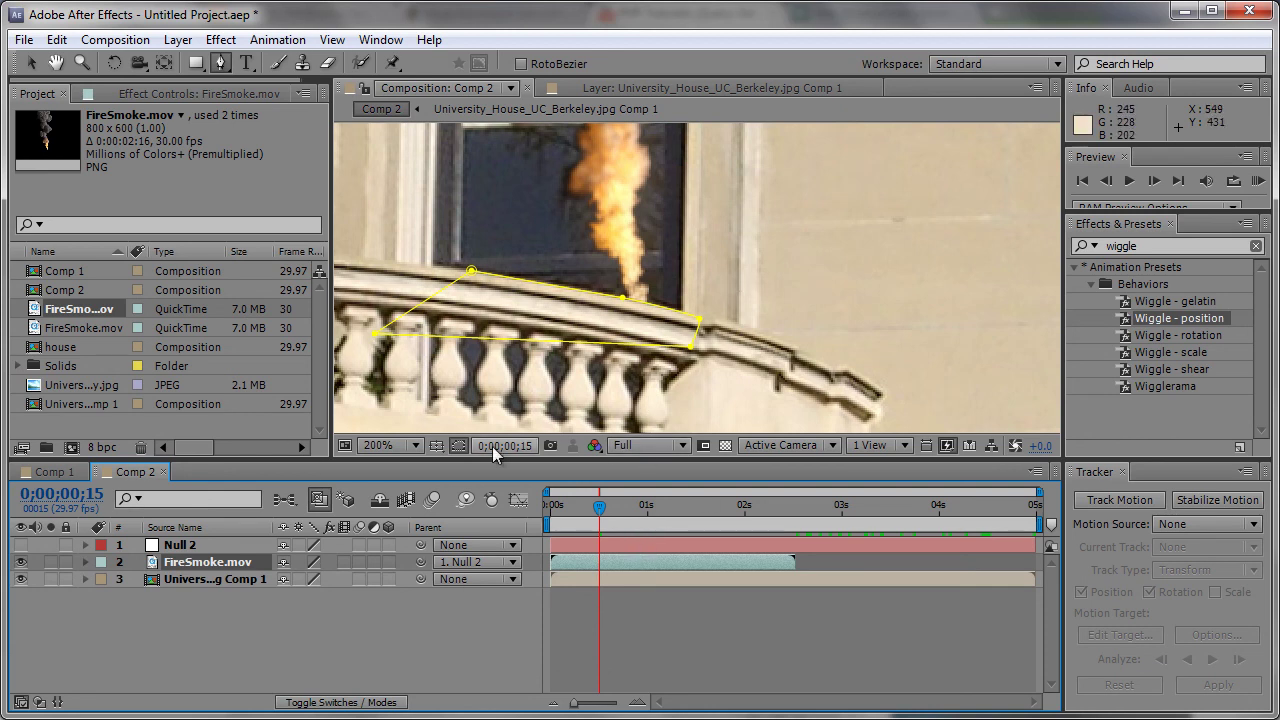
{"action": "scroll", "coordinate": [556, 189], "scroll_direction": "down", "scroll_amount": 1}
{"action": "scroll", "coordinate": [556, 189], "scroll_direction": "down", "scroll_amount": 1}
- Scrub the fire clip, open Time Stretch for FireSmoke.mov, then cancel it
{"action": "left_click", "coordinate": [31, 62]}
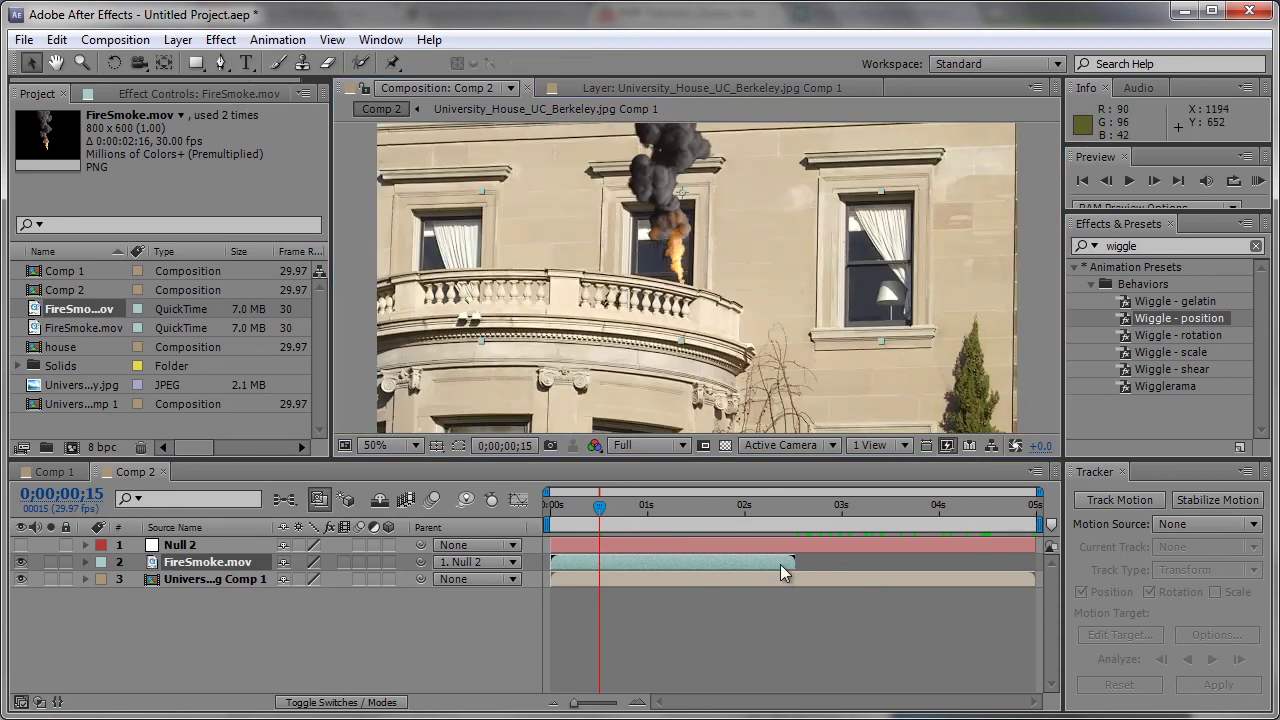
{"action": "left_click_drag", "start_coordinate": [610, 508], "coordinate": [653, 505]}
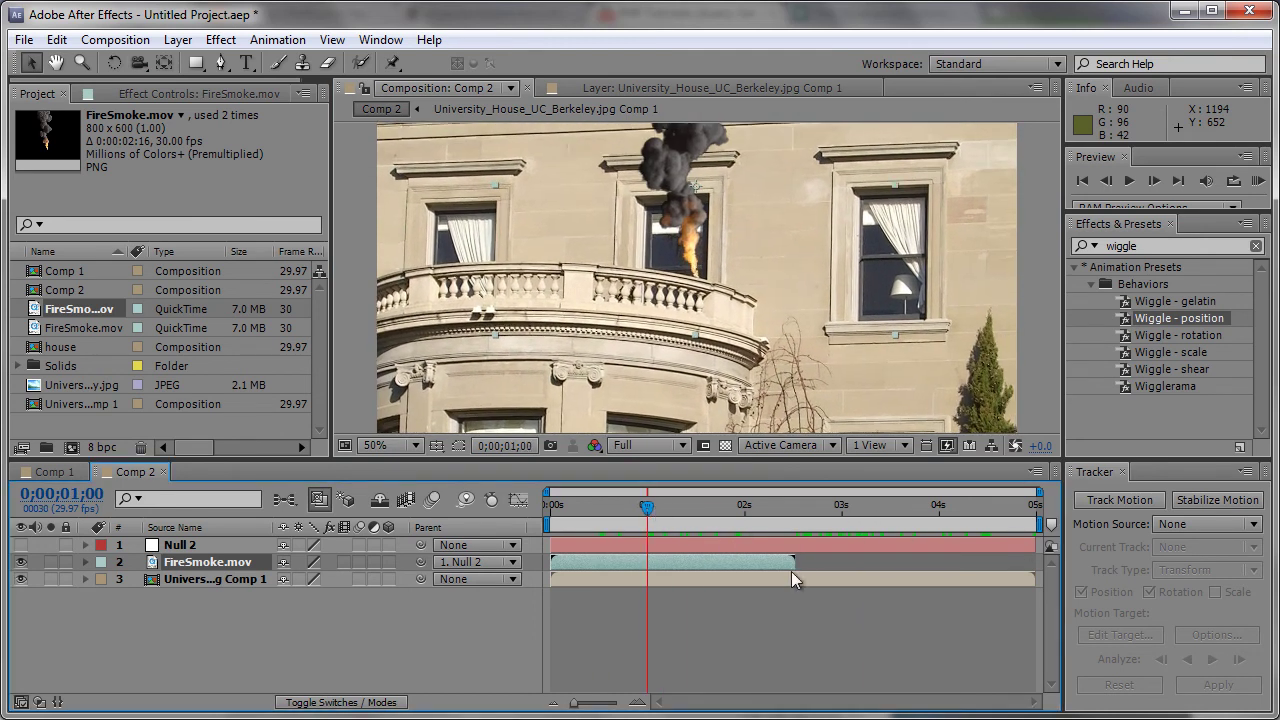
{"action": "right_click", "coordinate": [707, 557]}
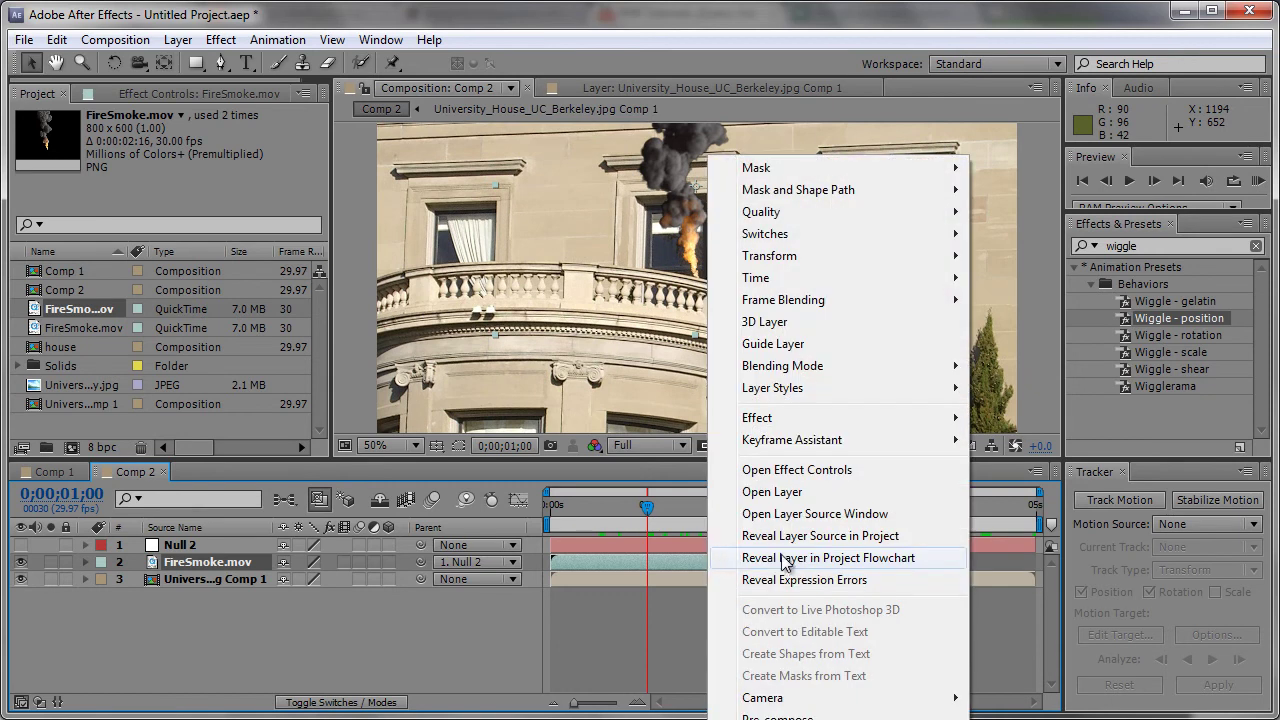
{"action": "mouse_move", "coordinate": [808, 278]}
{"action": "left_click", "coordinate": [1037, 322]}
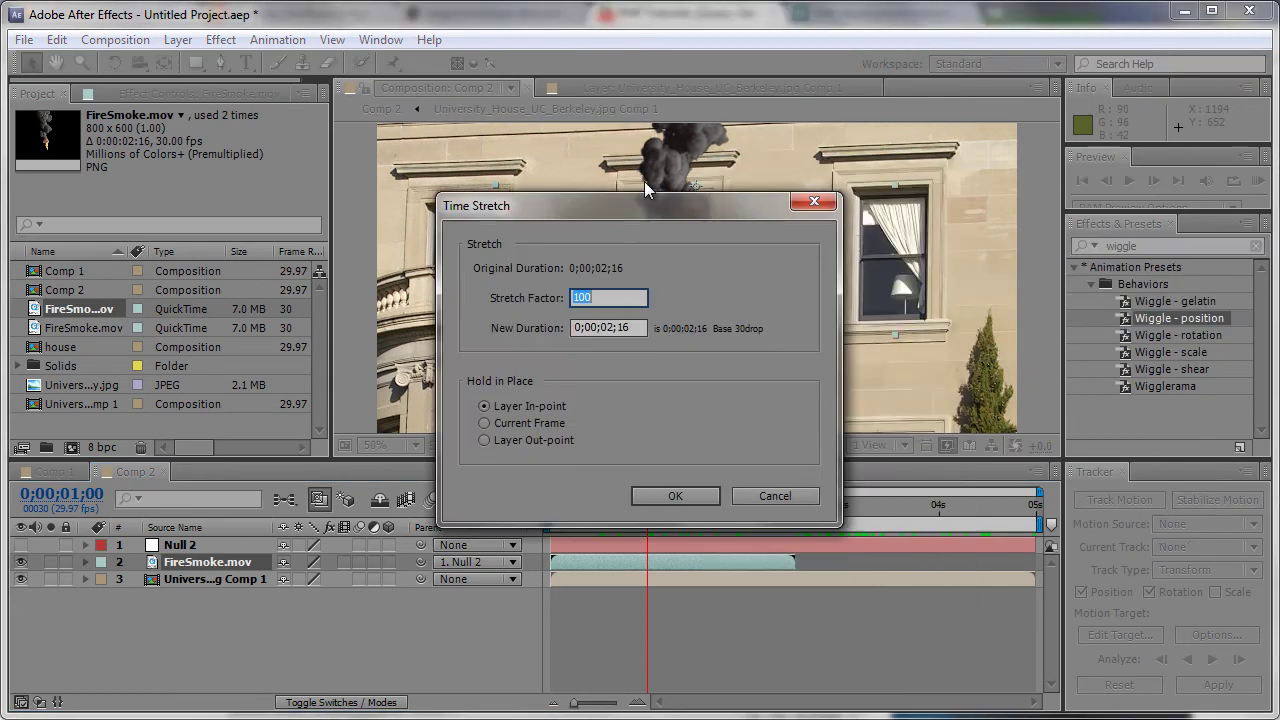
{"action": "mouse_move", "coordinate": [599, 213]}
{"action": "left_mouse_down"}
{"action": "mouse_move", "coordinate": [330, 388]}
{"action": "mouse_move", "coordinate": [230, 338]}
{"action": "left_mouse_up"}
{"action": "left_click", "coordinate": [450, 328]}
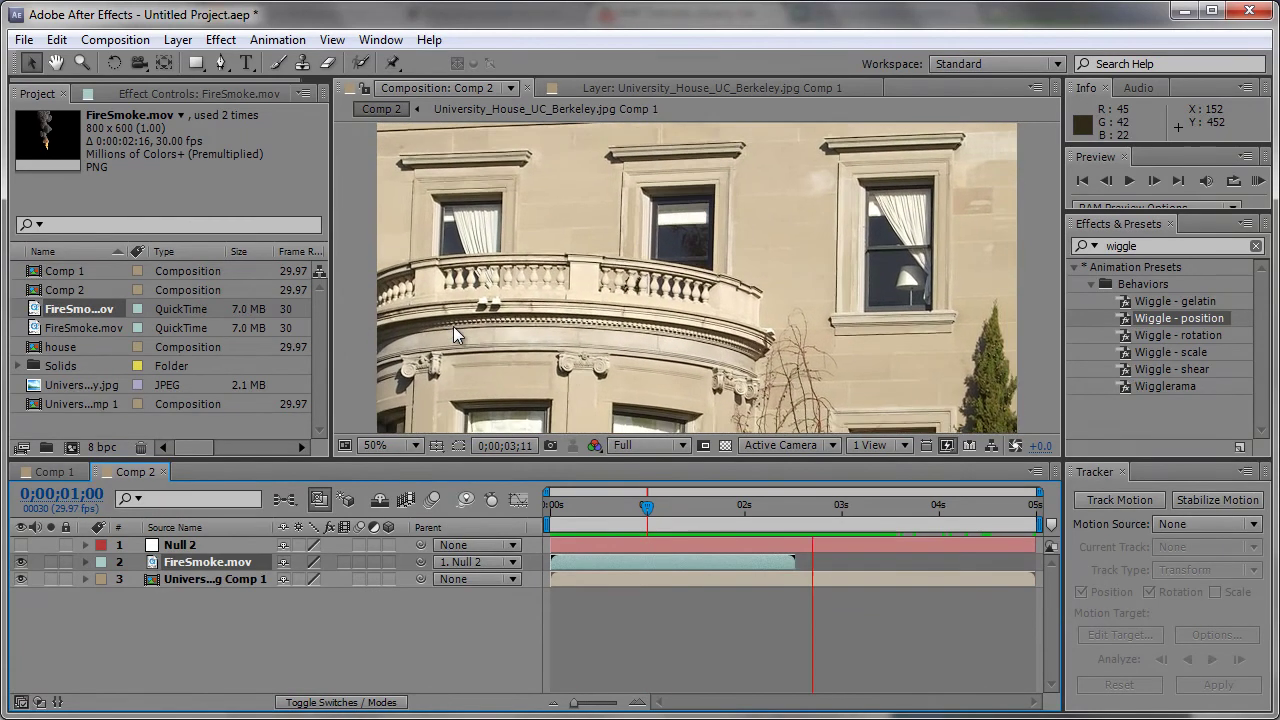
{"action": "key", "text": "space"}
- Time-stretch FireSmoke.mov to 200% and play a preview of the composite
{"action": "right_click", "coordinate": [731, 558]}
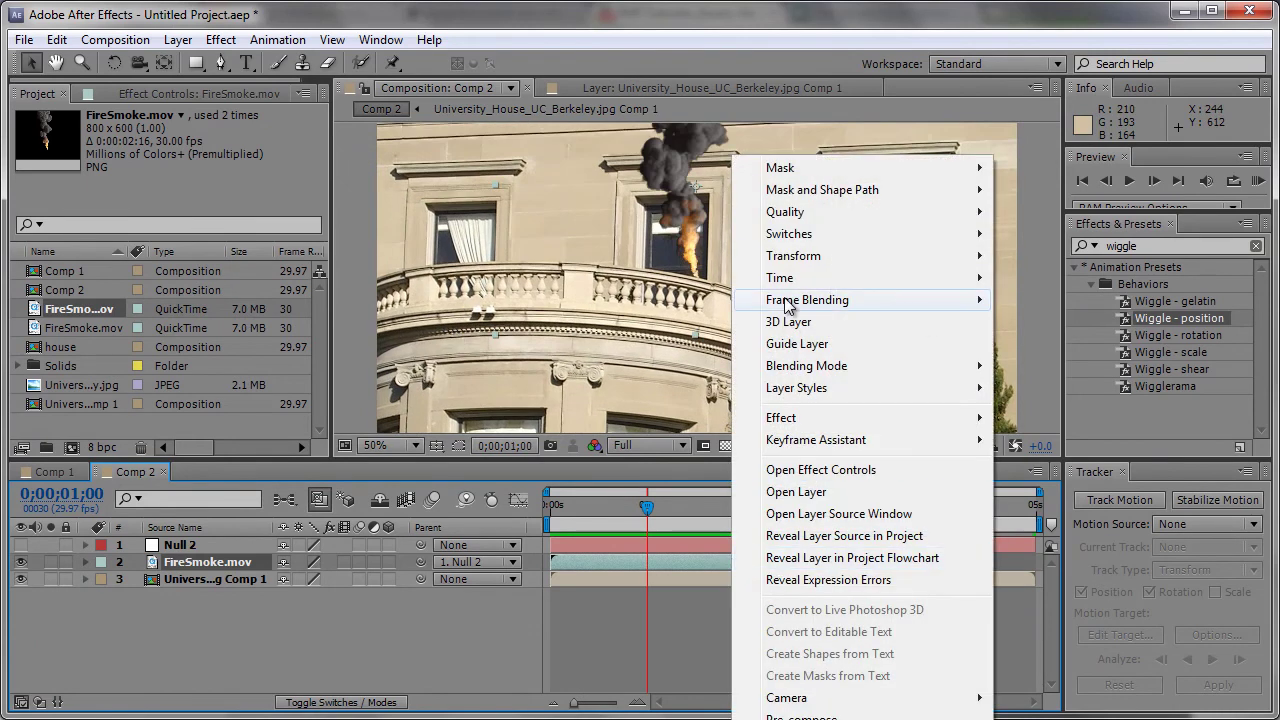
{"action": "mouse_move", "coordinate": [968, 278]}
{"action": "left_click", "coordinate": [1055, 320]}
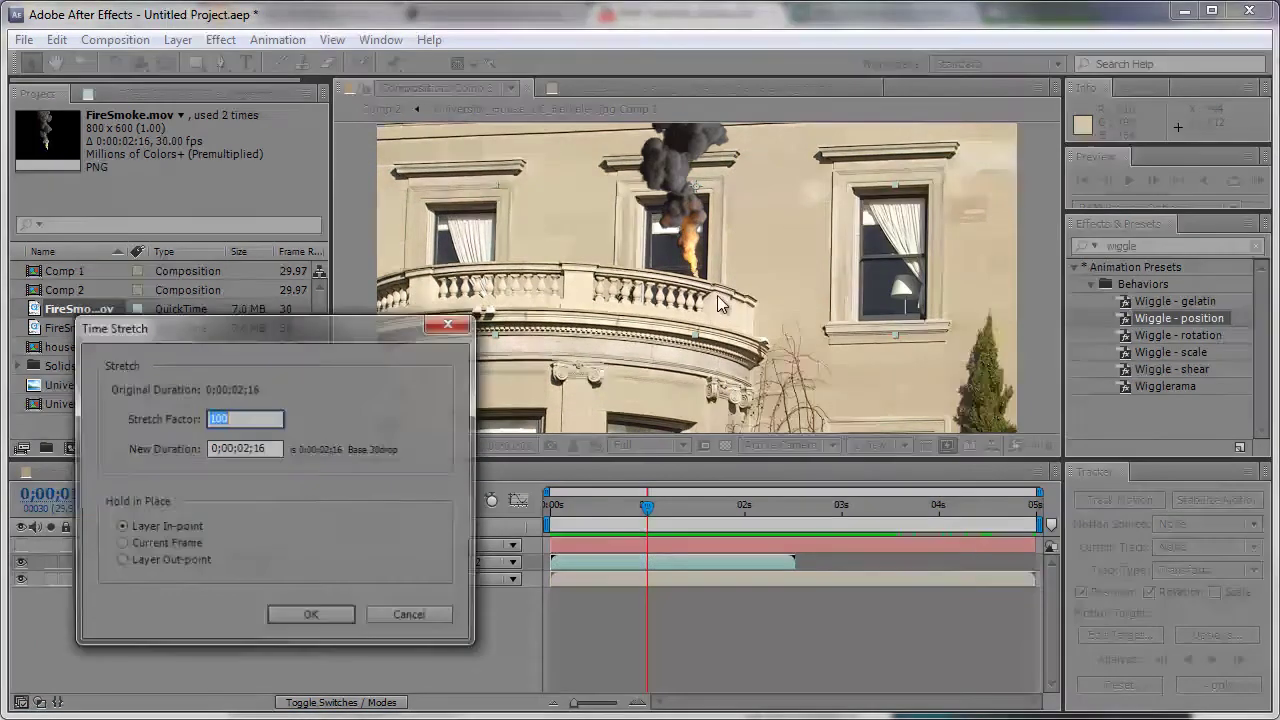
{"action": "left_click_drag", "start_coordinate": [337, 326], "coordinate": [543, 198]}
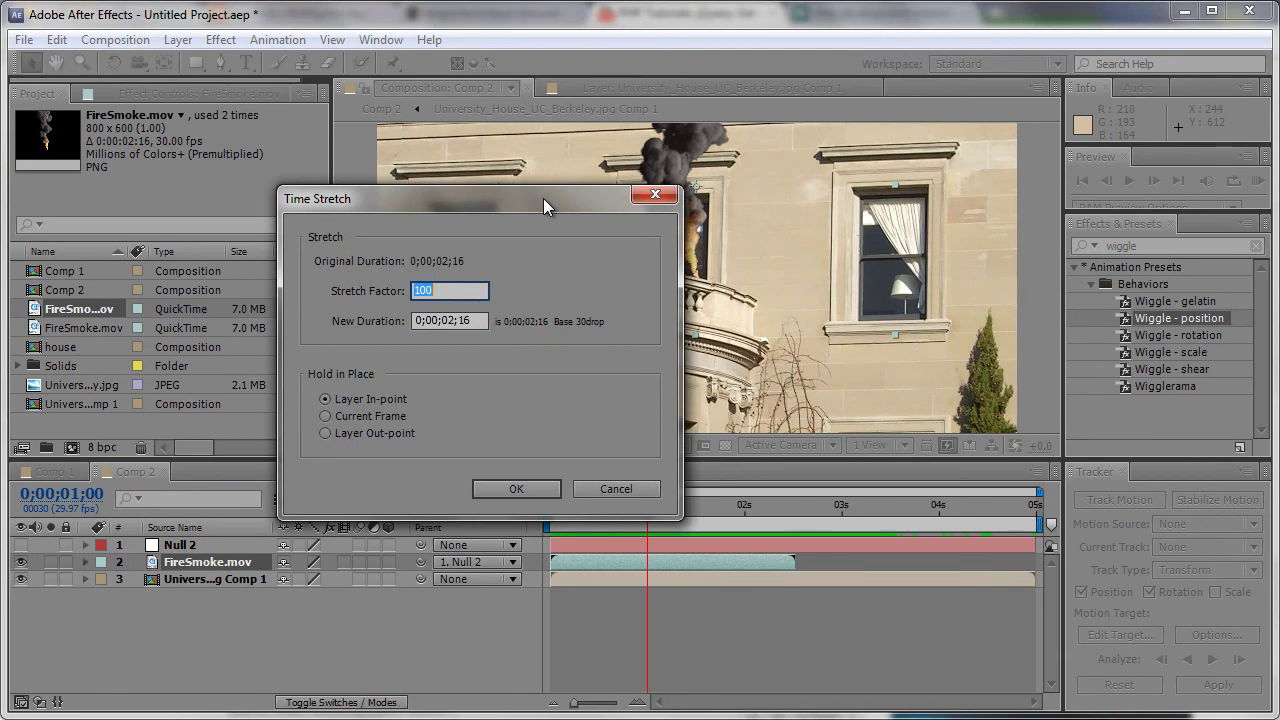
{"action": "type", "text": "200"}
{"action": "key", "text": "Return"}
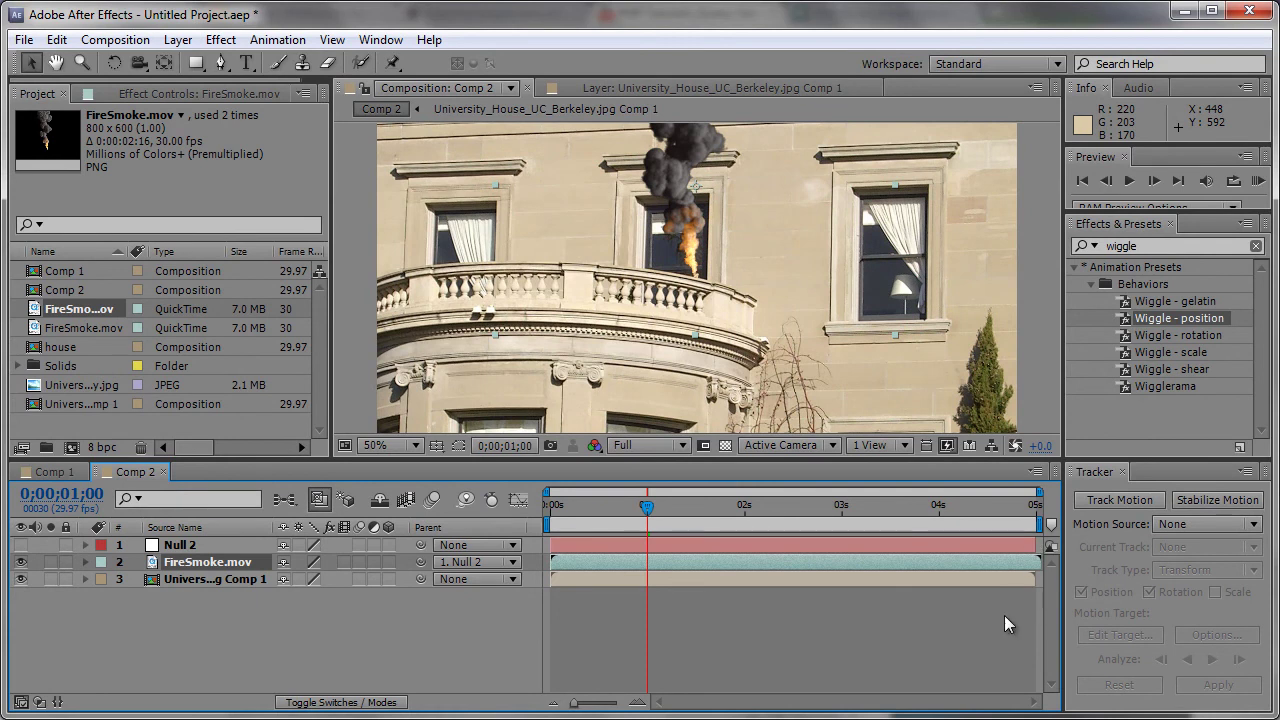
{"action": "key", "text": "KP_0"}
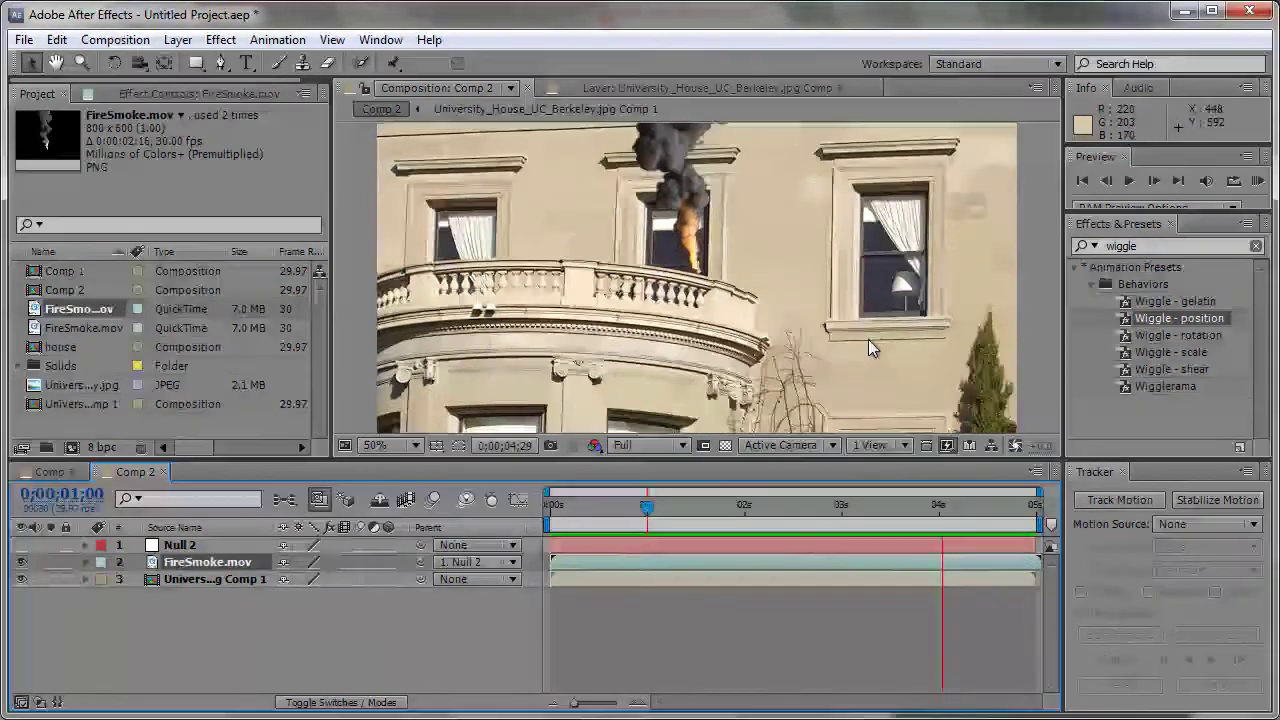
- Stop the fire composite's RAM preview, zoom the viewer out, and bring up the Aloykatos PC Tech site in Firefox
{"action": "key", "text": "space"}
{"action": "scroll", "coordinate": [670, 340], "scroll_direction": "down", "scroll_amount": 1}
{"action": "scroll", "coordinate": [668, 335], "scroll_direction": "up", "scroll_amount": 1}
{"action": "scroll", "coordinate": [670, 340], "scroll_direction": "down", "scroll_amount": 1}
{"action": "scroll", "coordinate": [670, 340], "scroll_direction": "up", "scroll_amount": 1}
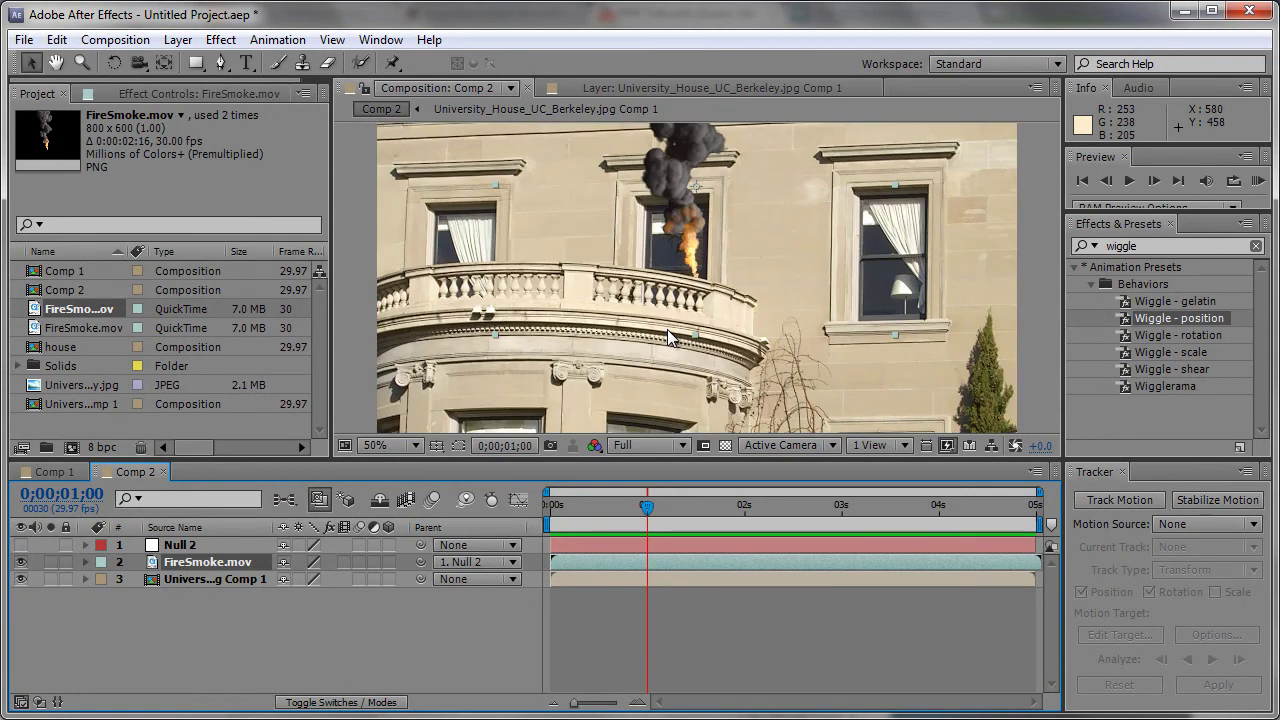
{"action": "scroll", "coordinate": [668, 330], "scroll_direction": "down", "scroll_amount": 1}
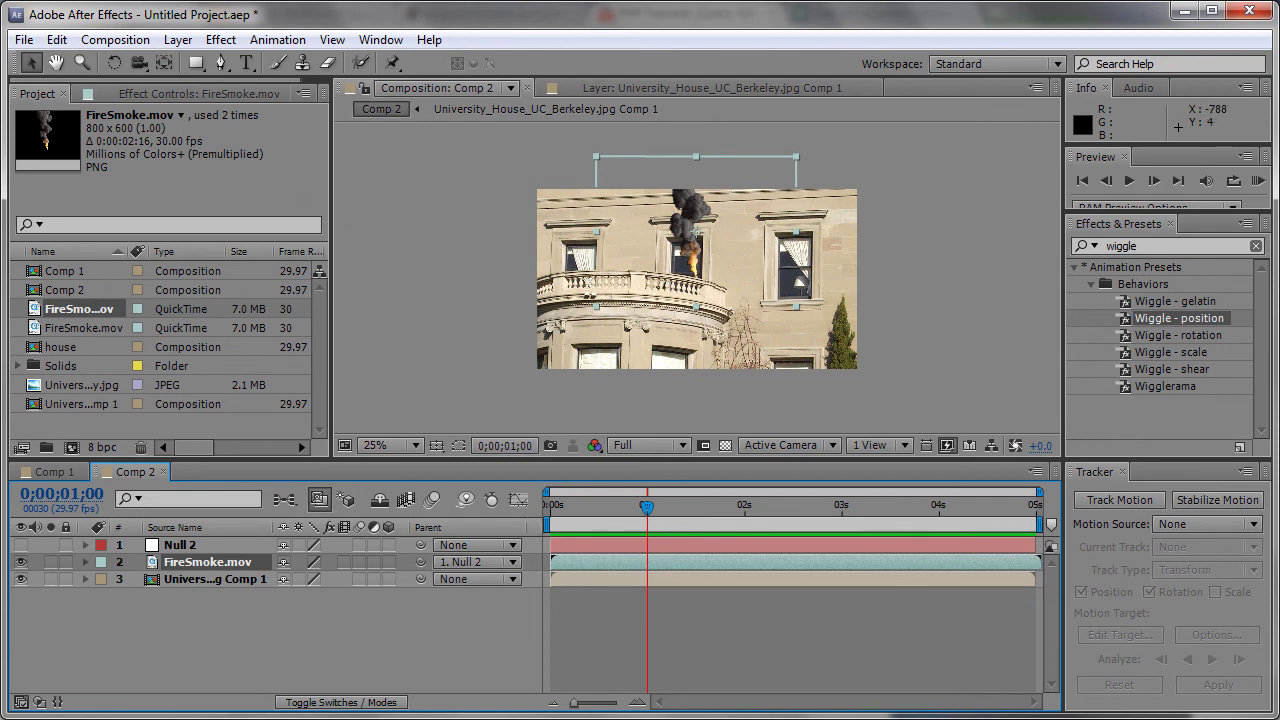
{"action": "left_click", "coordinate": [60, 692]}
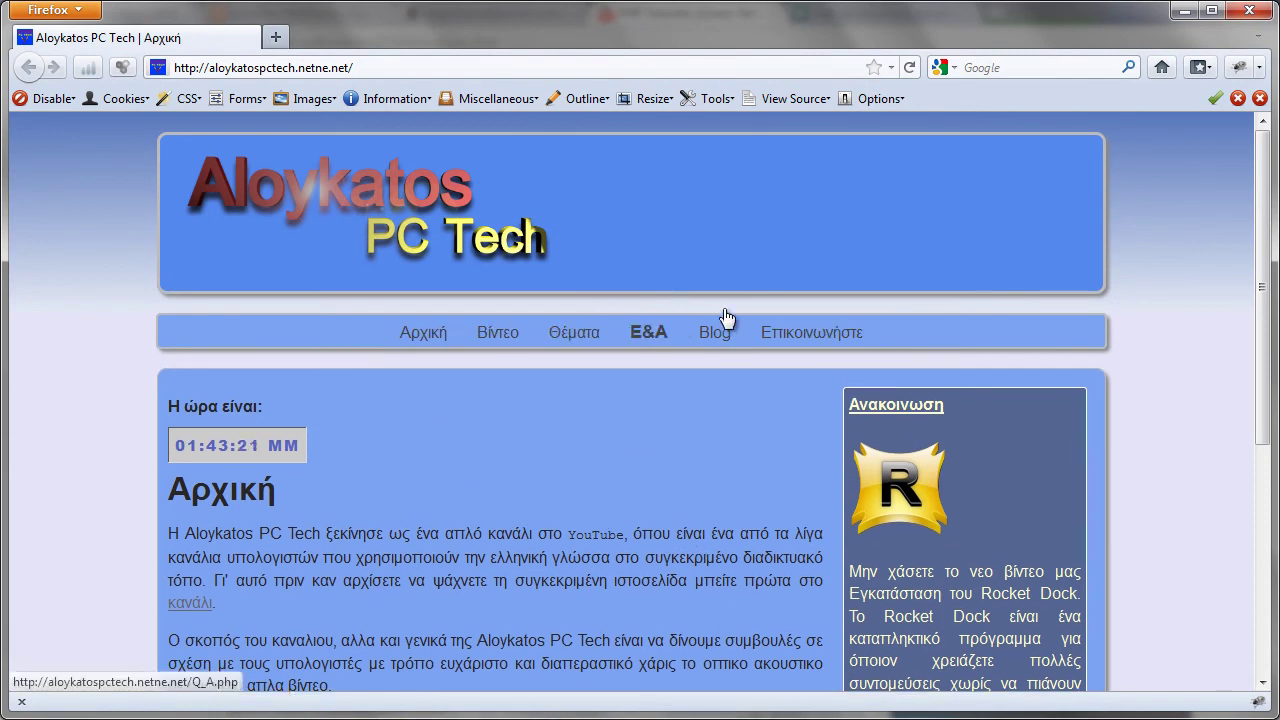
- Open the site's Blog page and scroll through its posts
{"action": "mouse_move", "coordinate": [1265, 203]}
{"action": "left_mouse_down"}
{"action": "mouse_move", "coordinate": [1223, 221]}
{"action": "mouse_move", "coordinate": [991, 219]}
{"action": "left_mouse_up"}
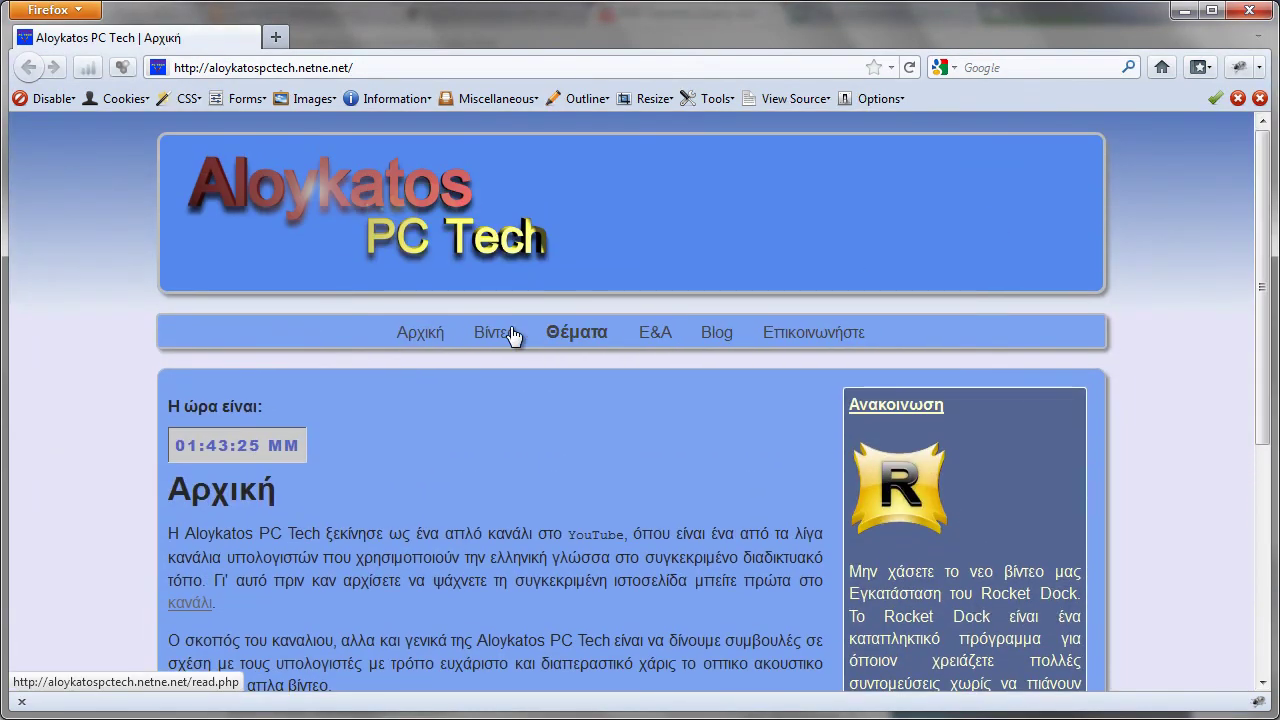
{"action": "left_click", "coordinate": [718, 332]}
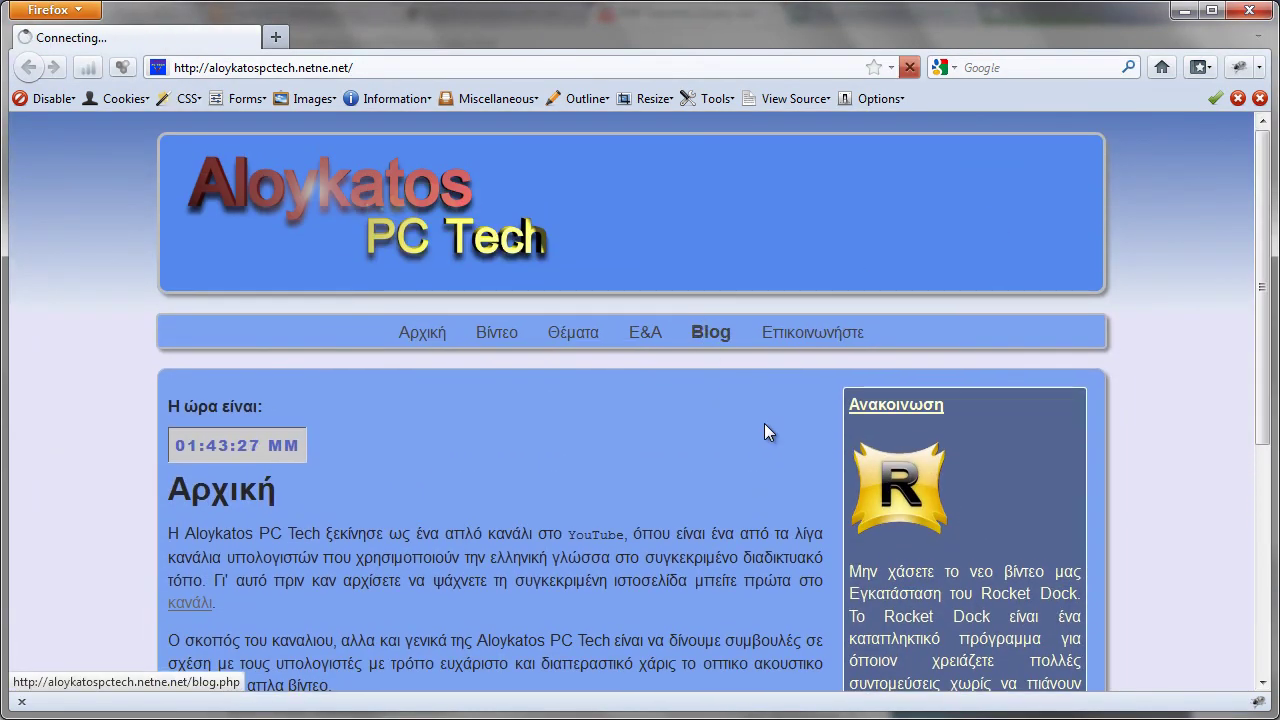
{"action": "scroll", "coordinate": [576, 370], "scroll_direction": "down", "scroll_amount": 4}
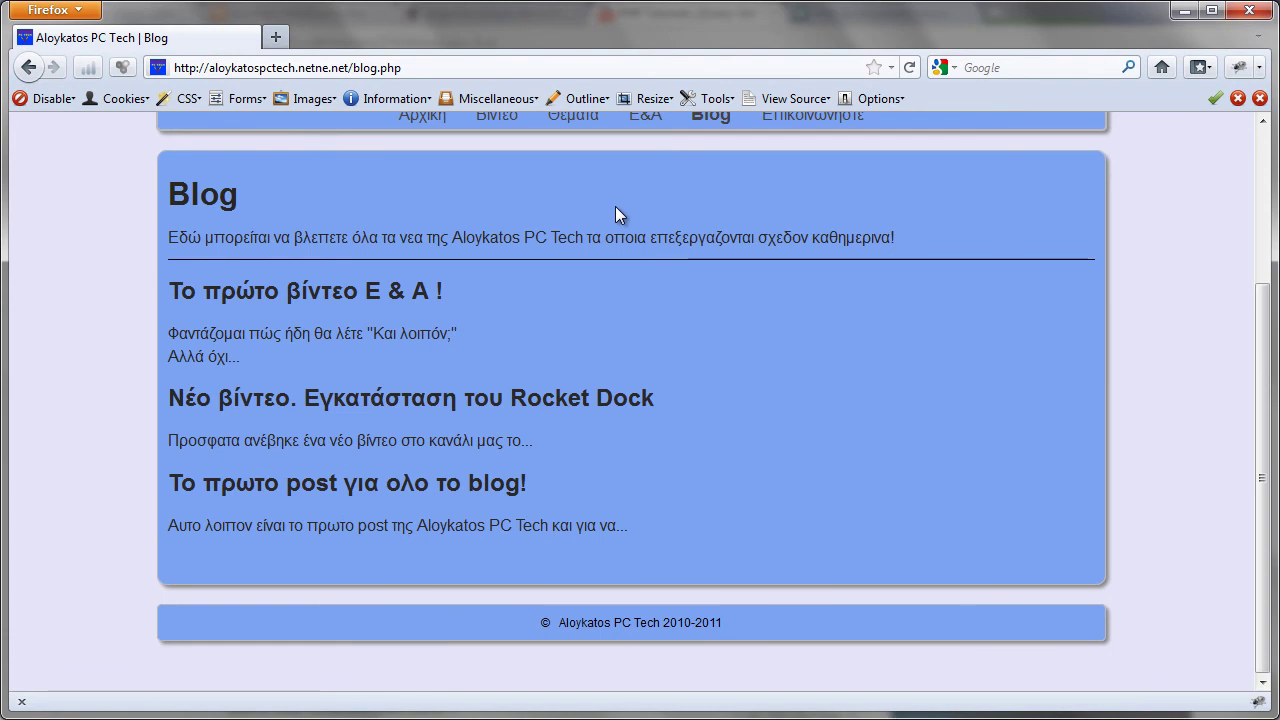
{"action": "scroll", "coordinate": [640, 280], "scroll_direction": "up", "scroll_amount": 4}
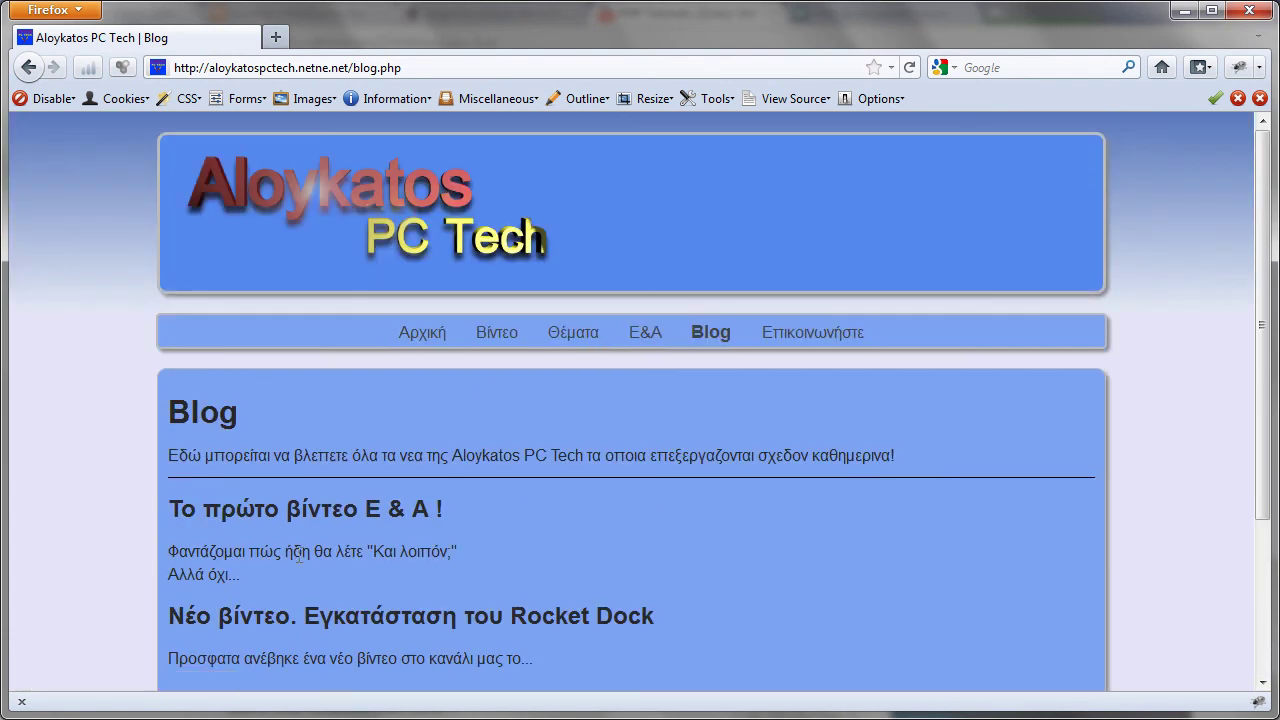
- Browse the E&A page down to its embedded video, then go to the Θέματα page
{"action": "left_click", "coordinate": [648, 345]}
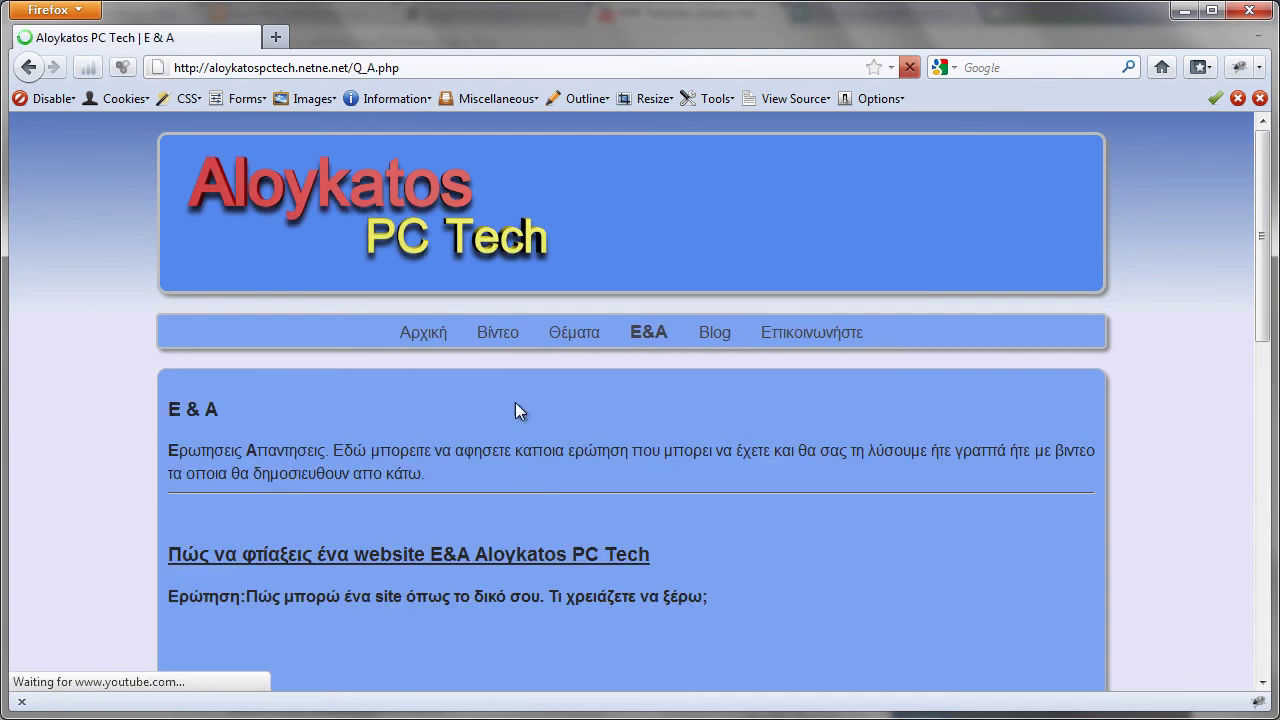
{"action": "scroll", "coordinate": [515, 410], "scroll_direction": "down", "scroll_amount": 5}
{"action": "scroll", "coordinate": [1031, 409], "scroll_direction": "down", "scroll_amount": 2}
{"action": "scroll", "coordinate": [1230, 313], "scroll_direction": "up", "scroll_amount": 4}
{"action": "scroll", "coordinate": [1257, 290], "scroll_direction": "up", "scroll_amount": 3}
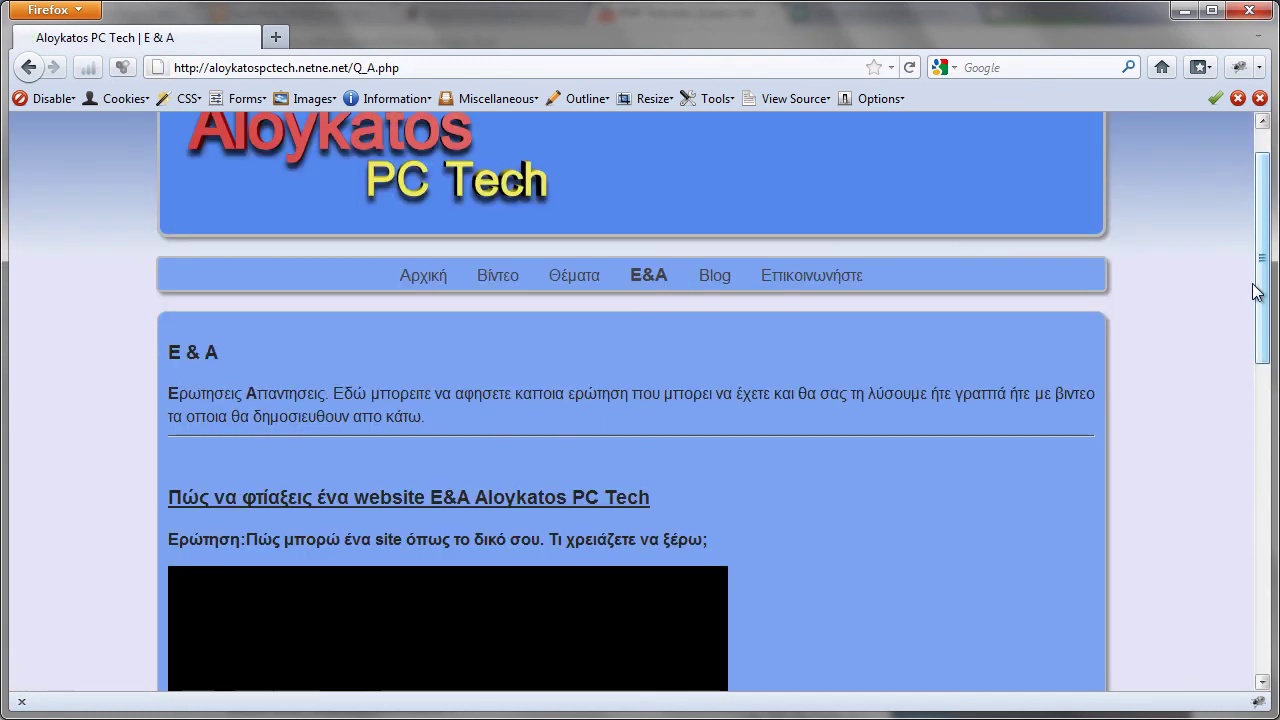
{"action": "left_click_drag", "start_coordinate": [1260, 309], "coordinate": [1250, 440]}
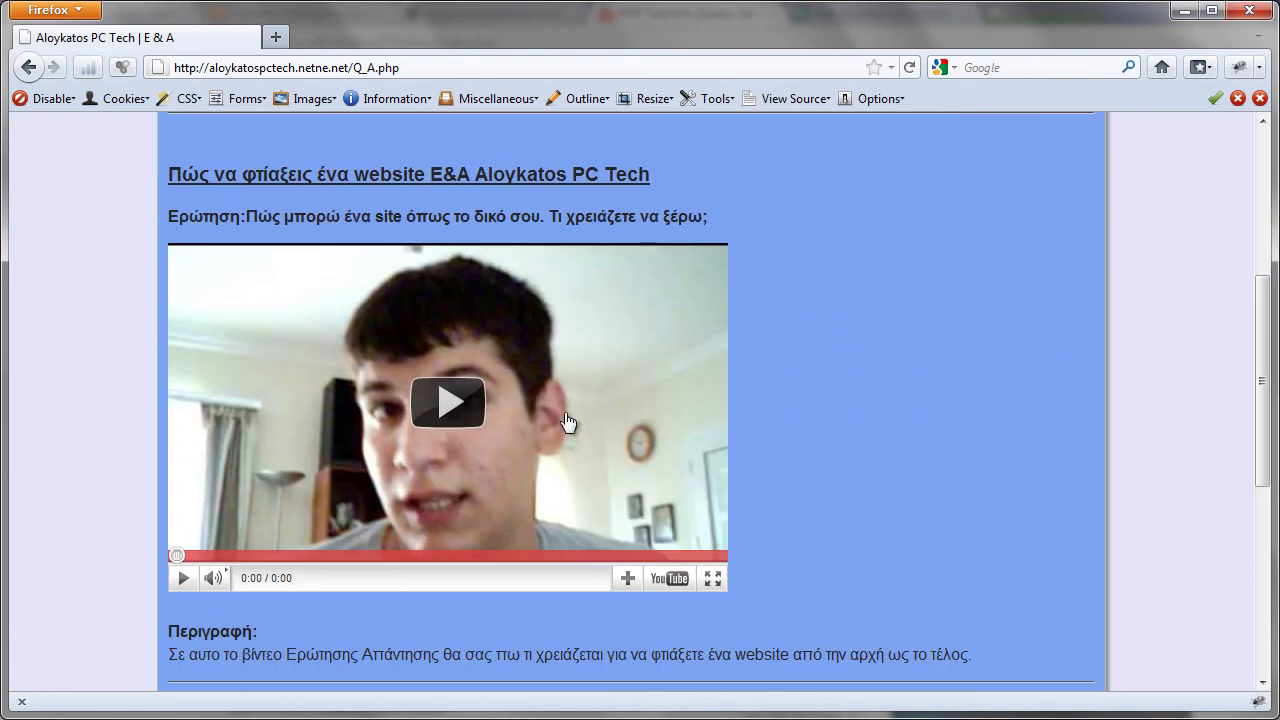
{"action": "scroll", "coordinate": [894, 220], "scroll_direction": "up", "scroll_amount": 4}
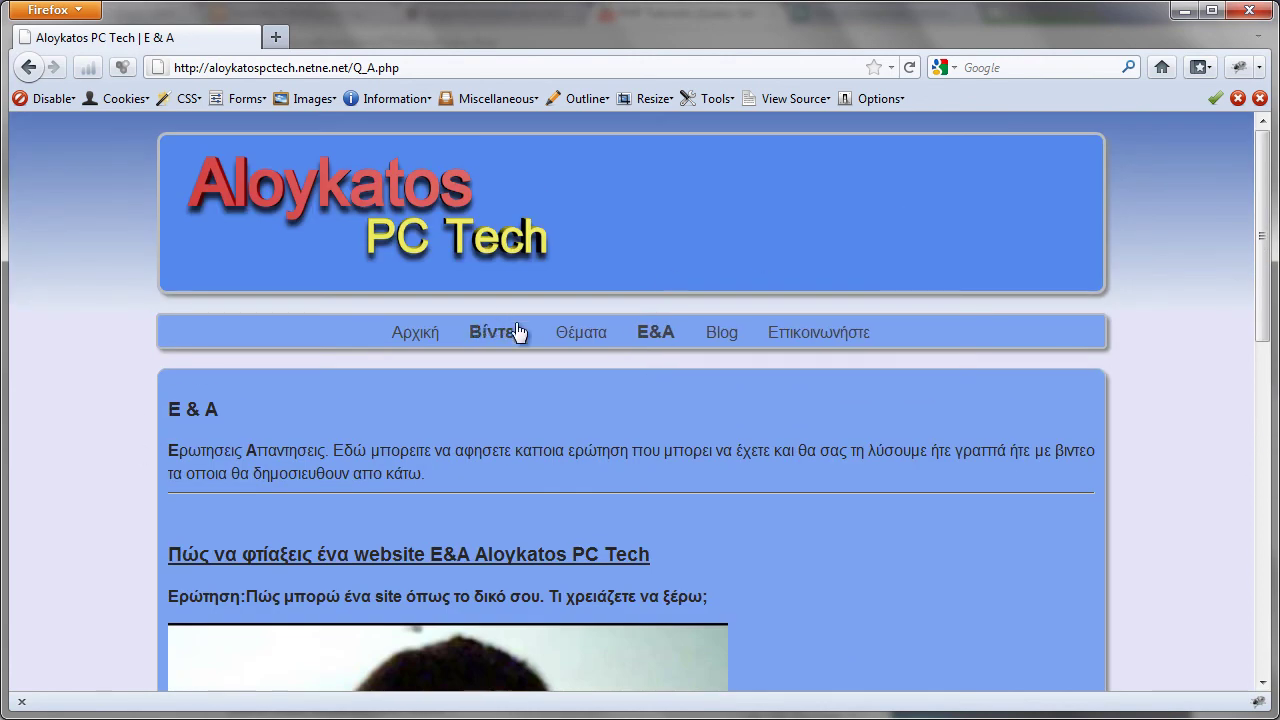
{"action": "left_click", "coordinate": [590, 333]}
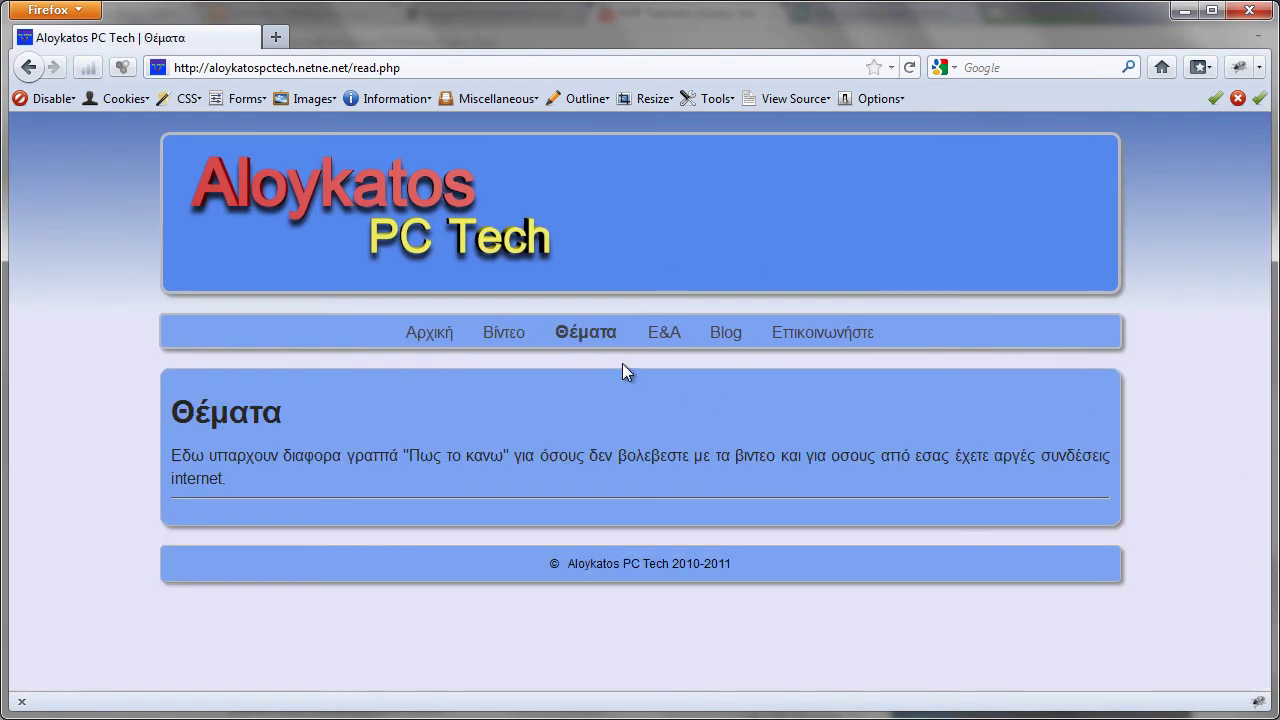